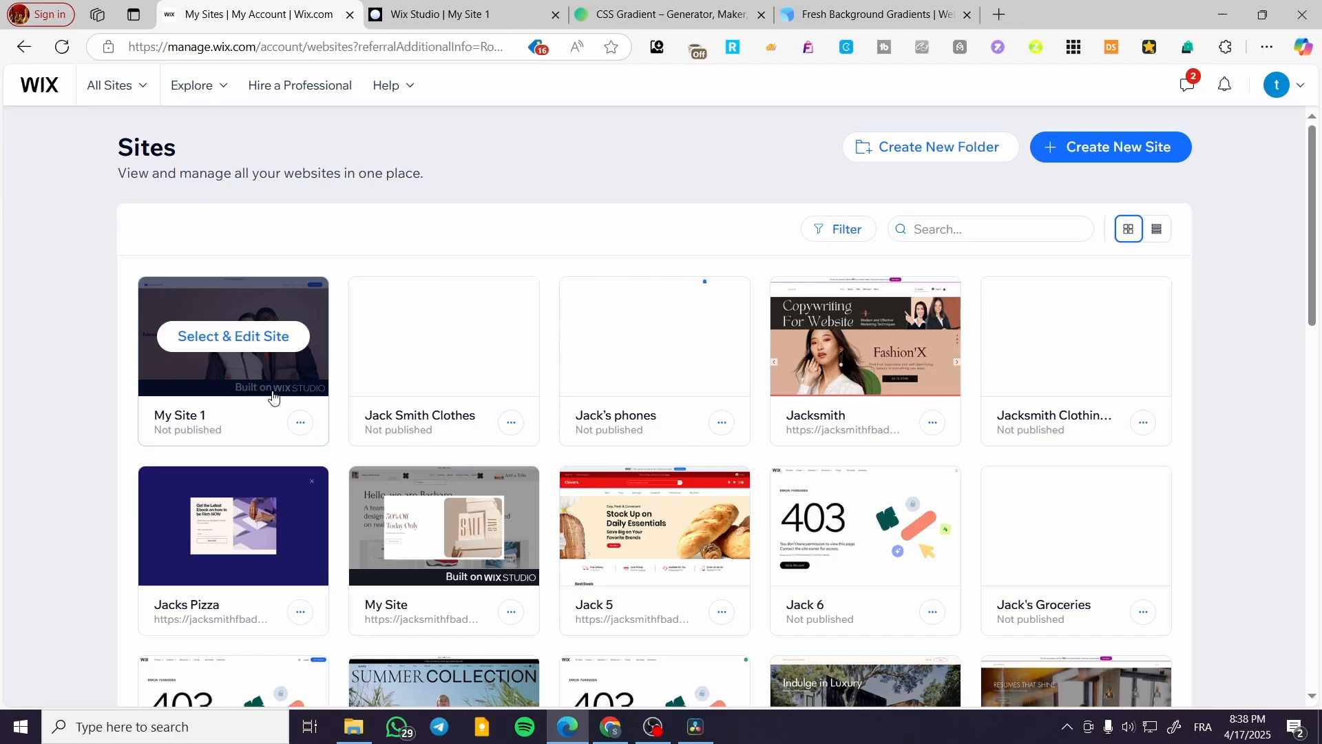
Open the dashboard of My Site 1, then switch to the site's Wix Studio editor.
click(286, 339)
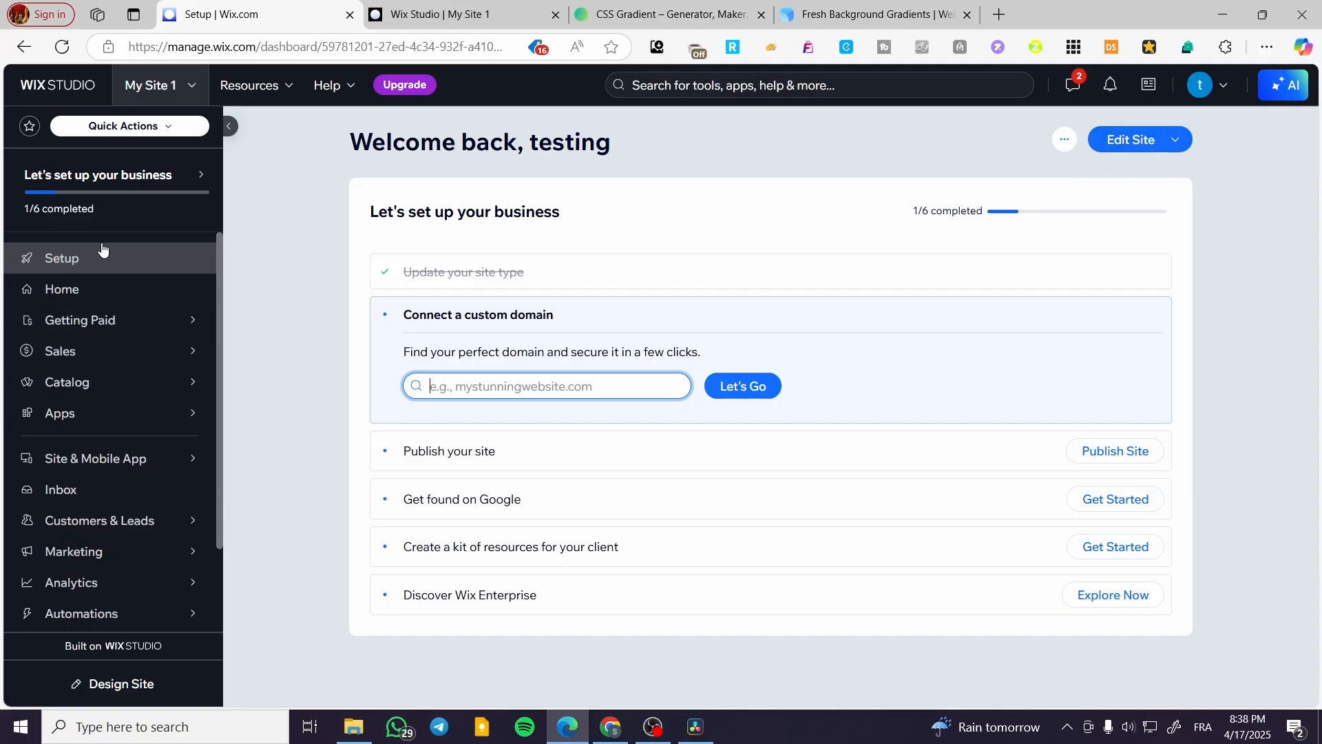
click(495, 6)
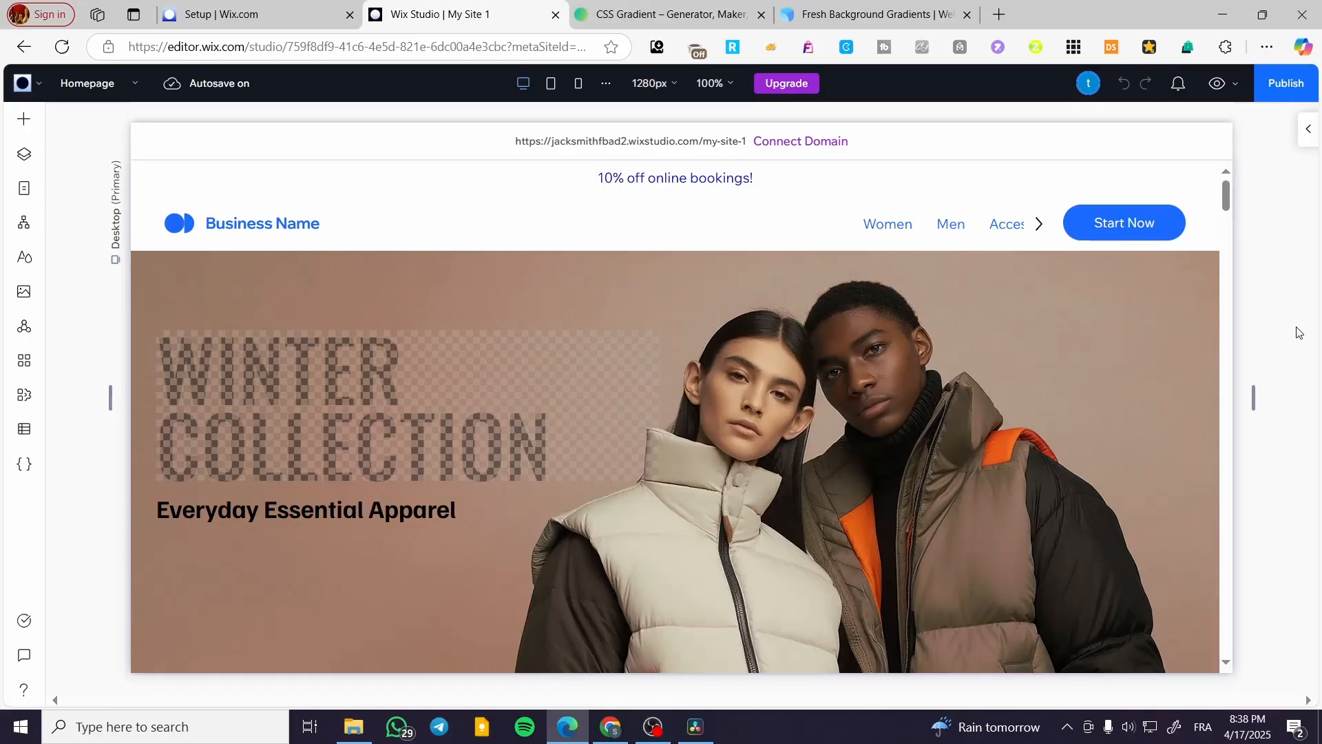
Add a blank section to the homepage between the product grid and the "Add a Title" section.
scroll(819, 366, down, 8)
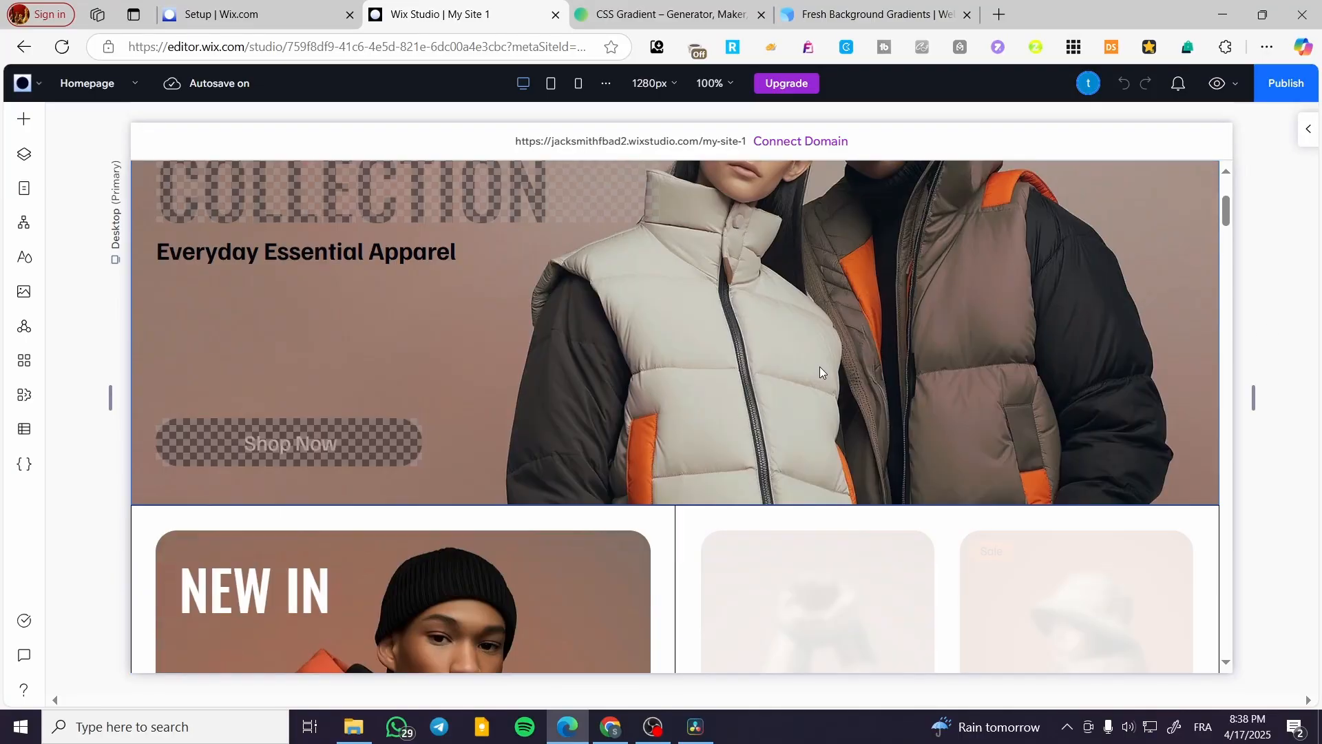
scroll(621, 485, down, 5)
scroll(622, 477, down, 3)
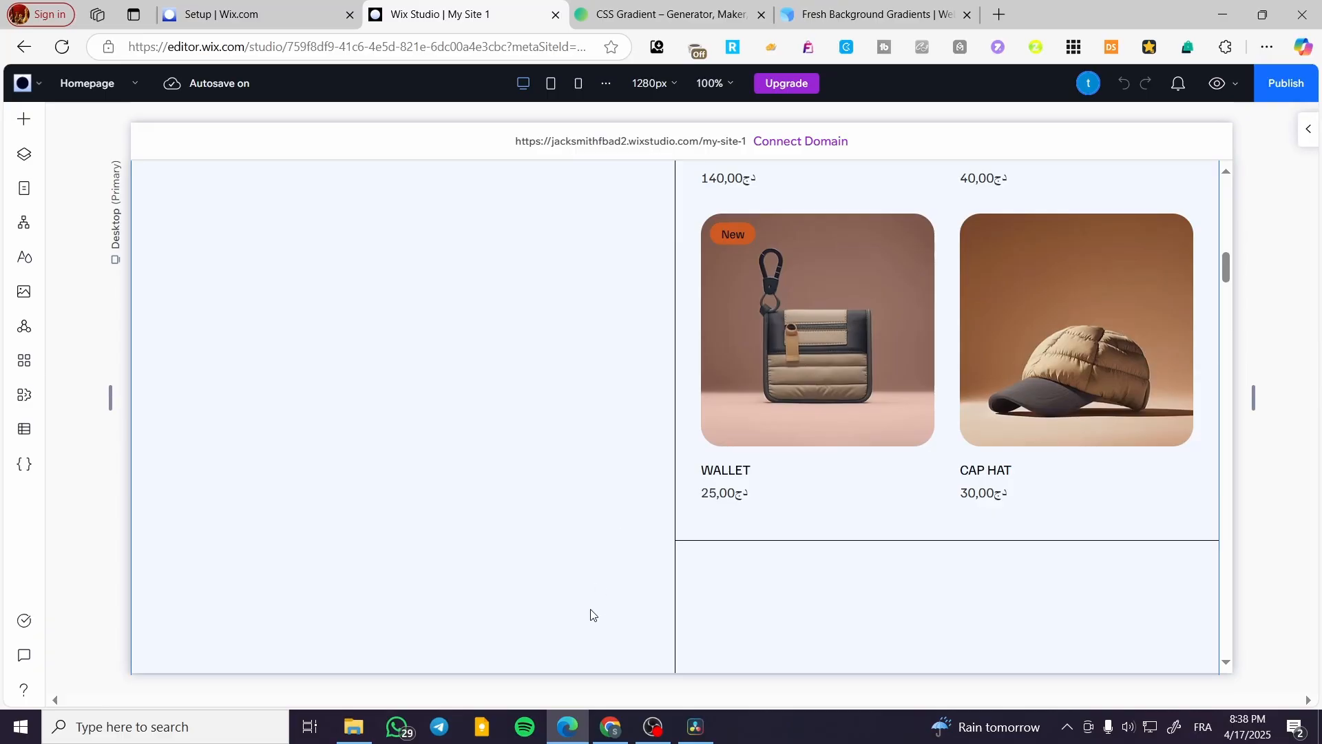
scroll(723, 551, down, 3)
scroll(747, 534, down, 5)
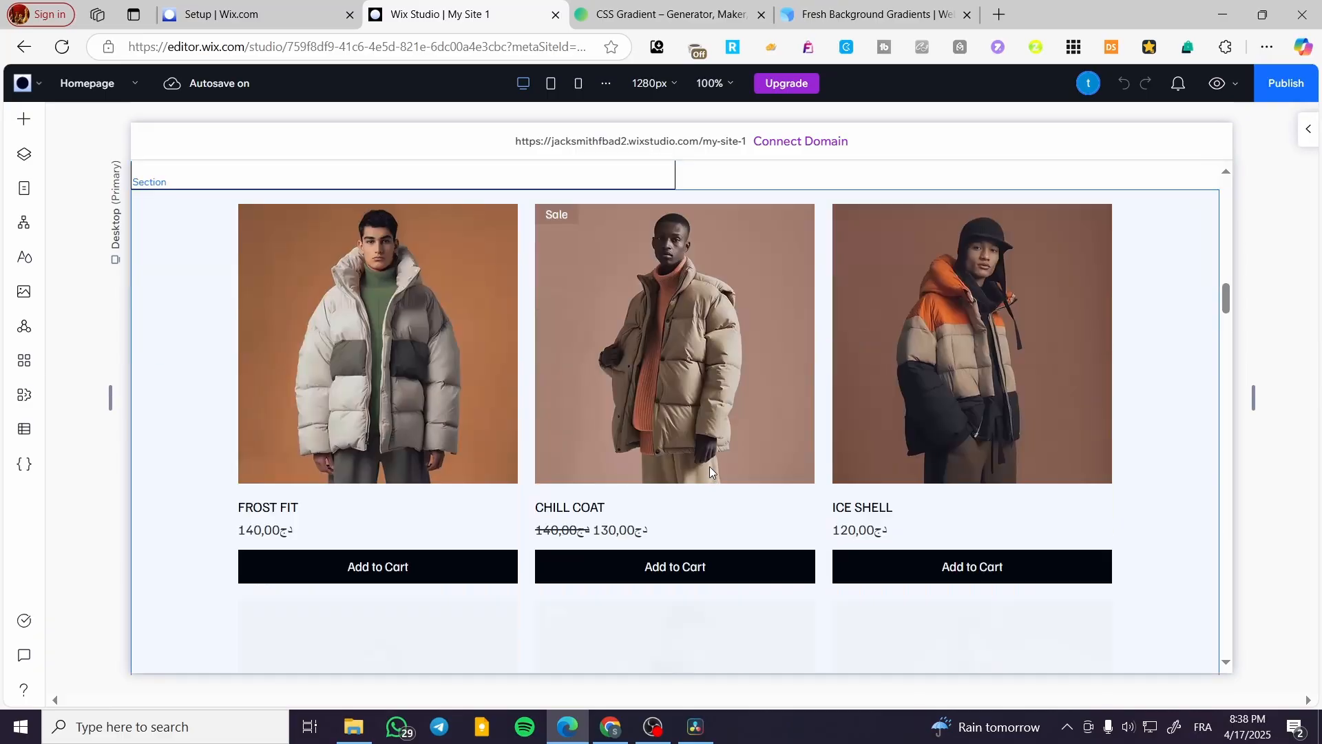
scroll(702, 447, down, 15)
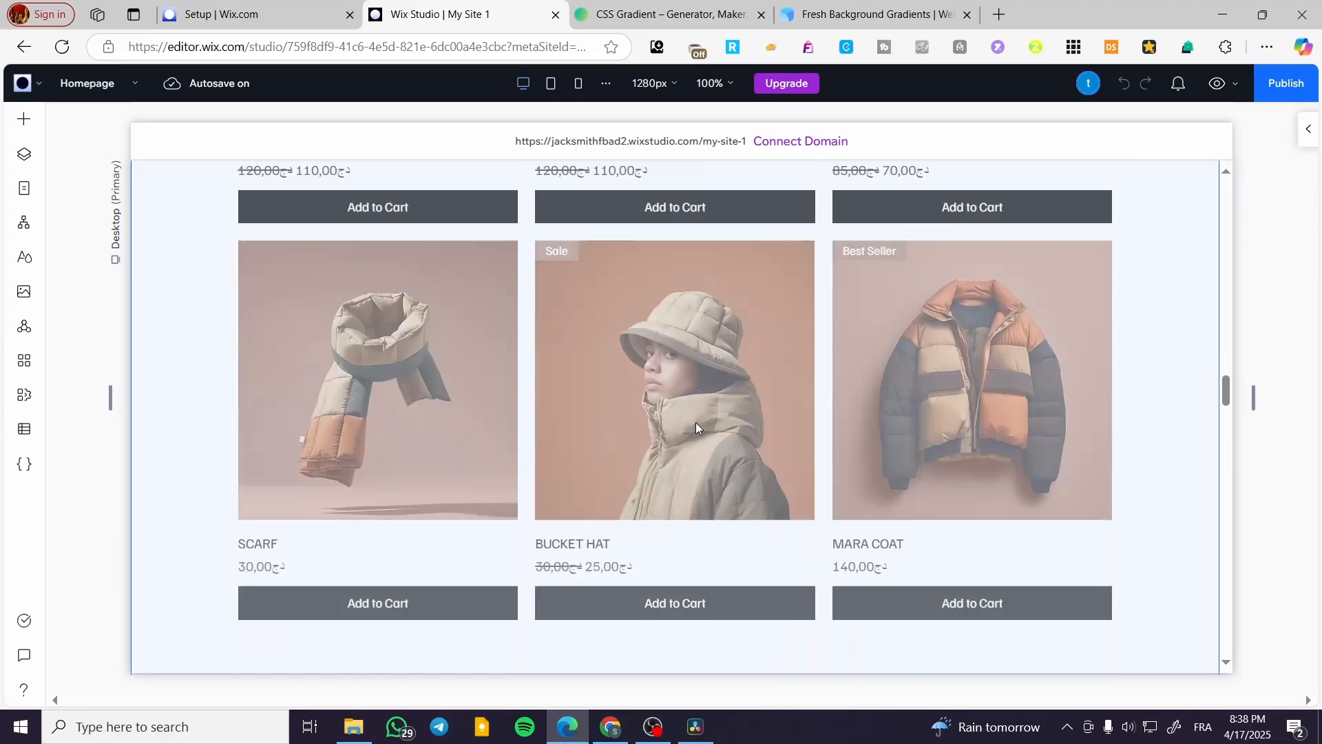
scroll(695, 427, down, 8)
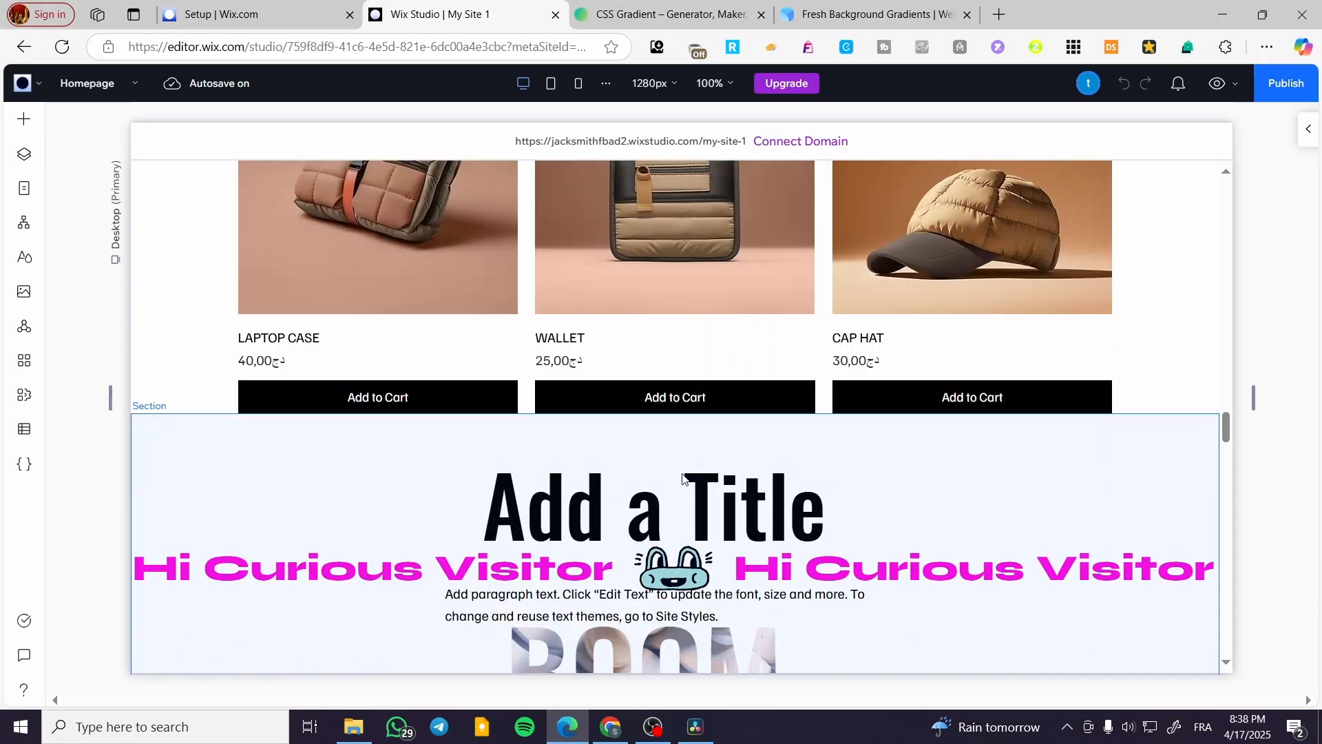
click(681, 417)
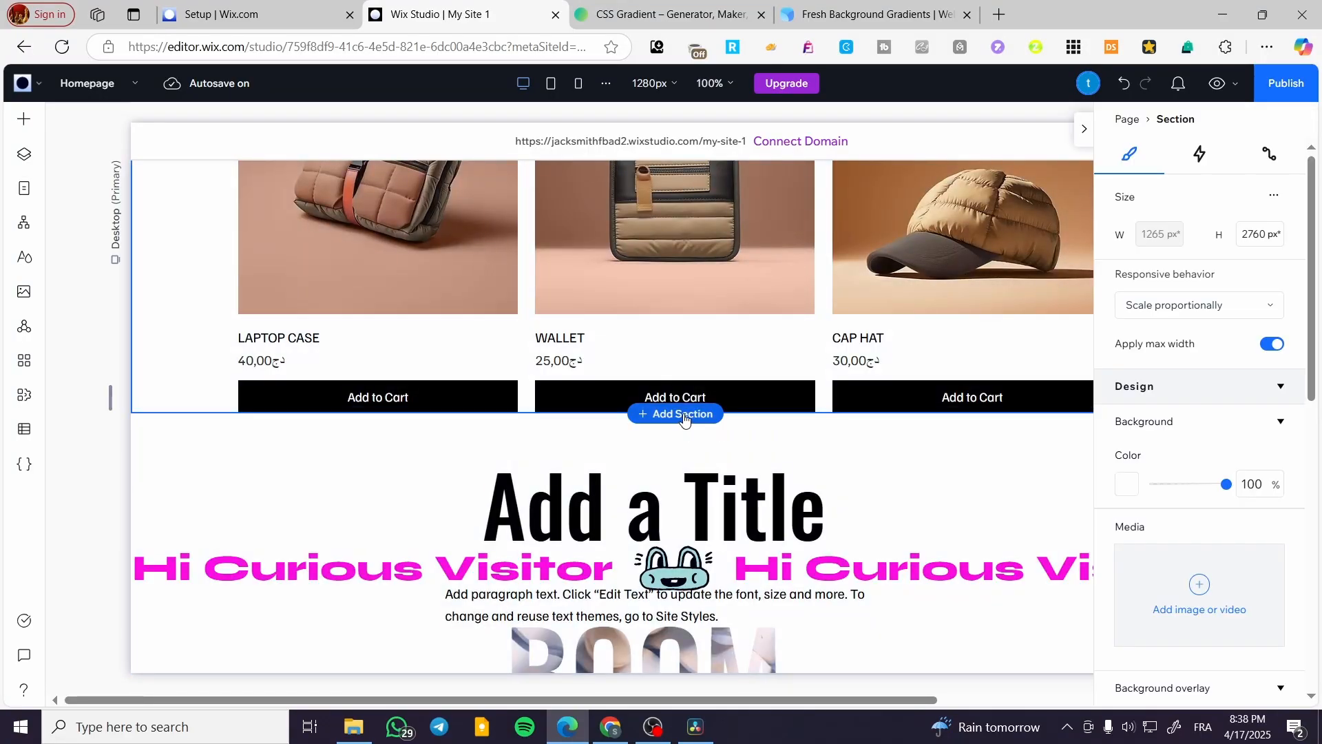
click(710, 418)
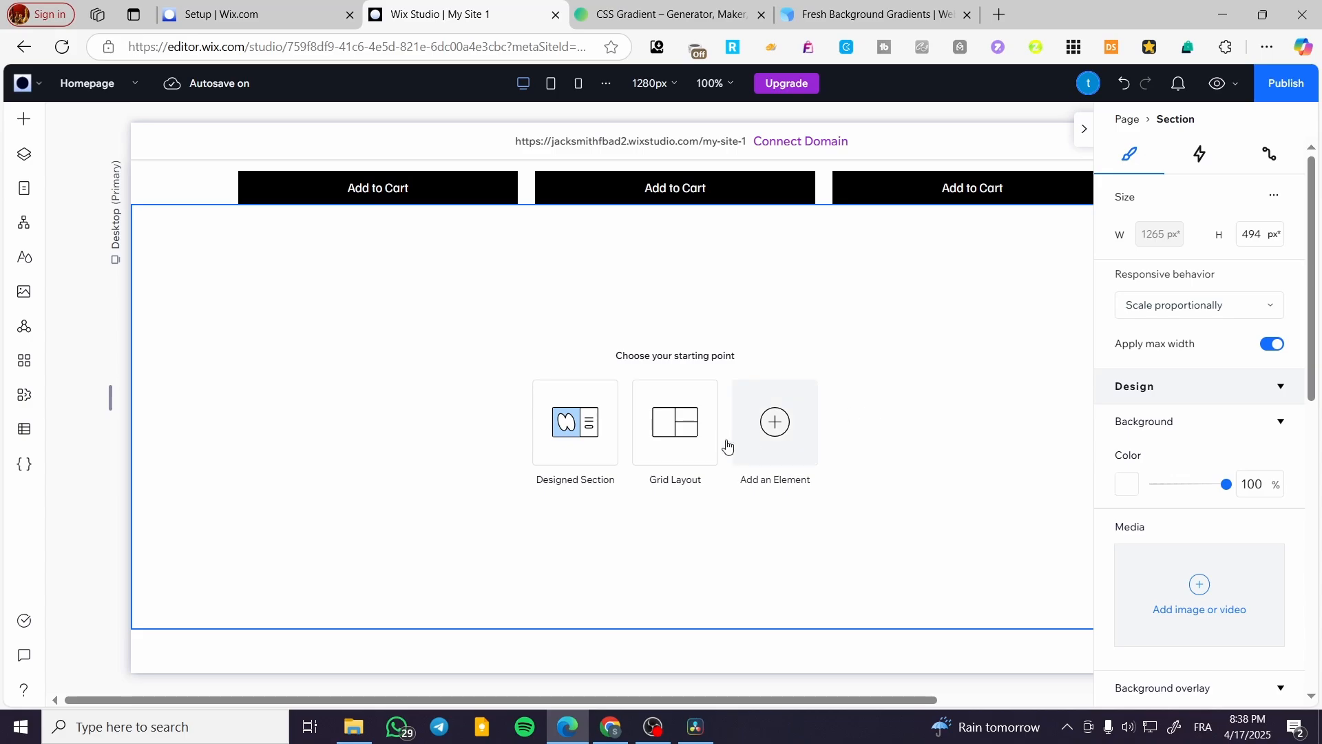
Add a container to the new section, enlarge it to about 643 × 408 px and centre it in the section.
click(775, 424)
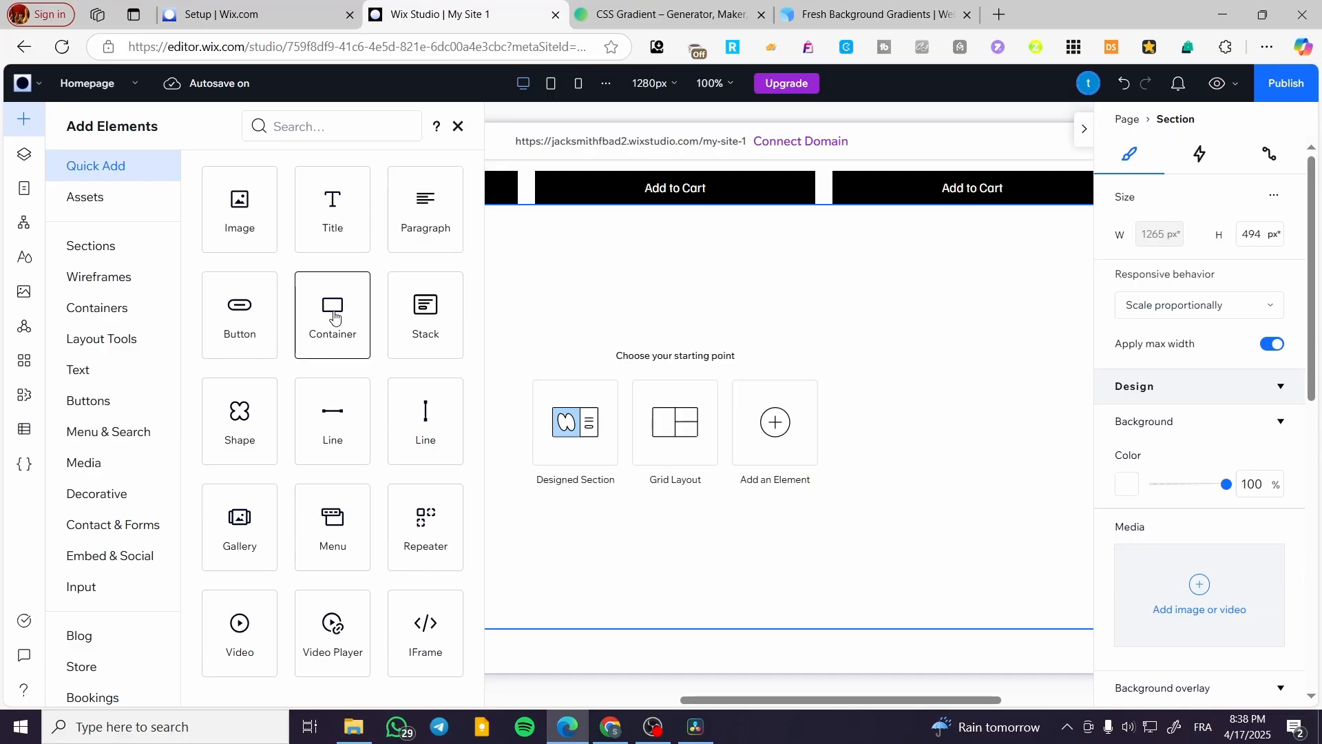
drag(334, 317, 692, 548)
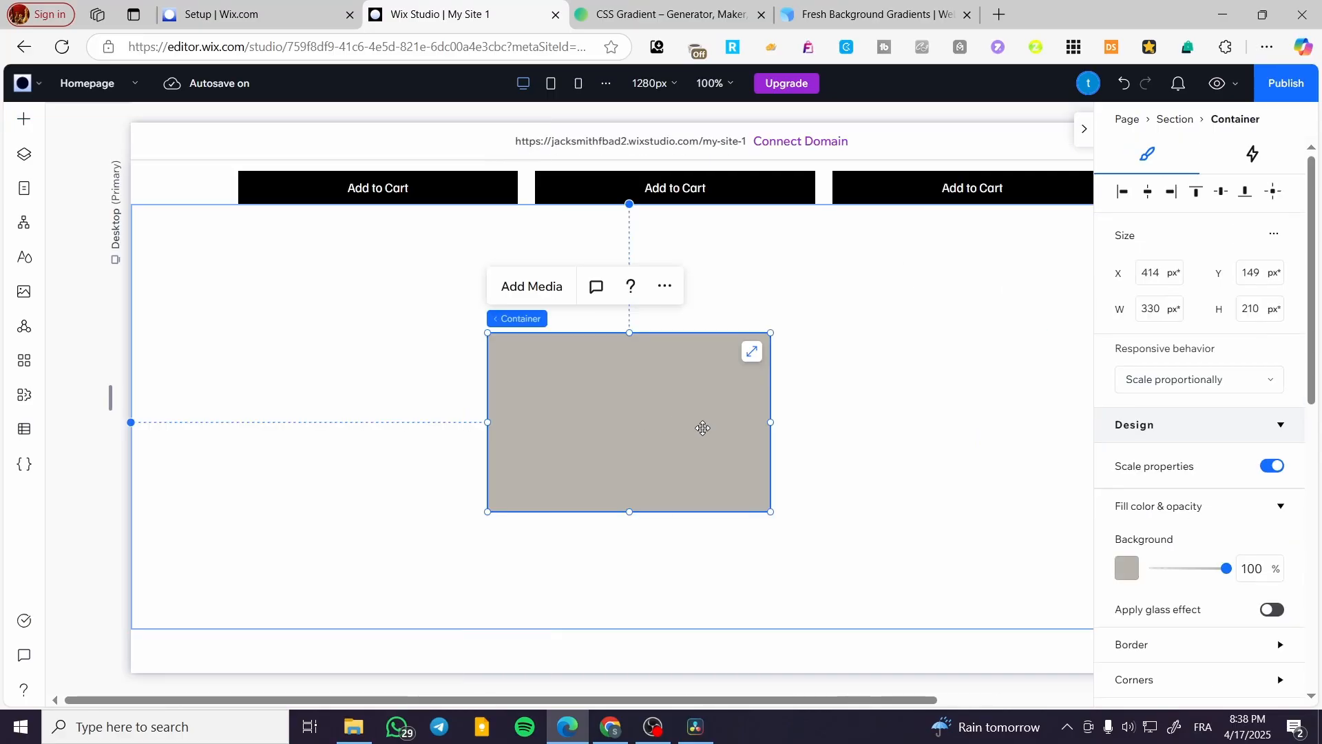
drag(664, 411, 1028, 462)
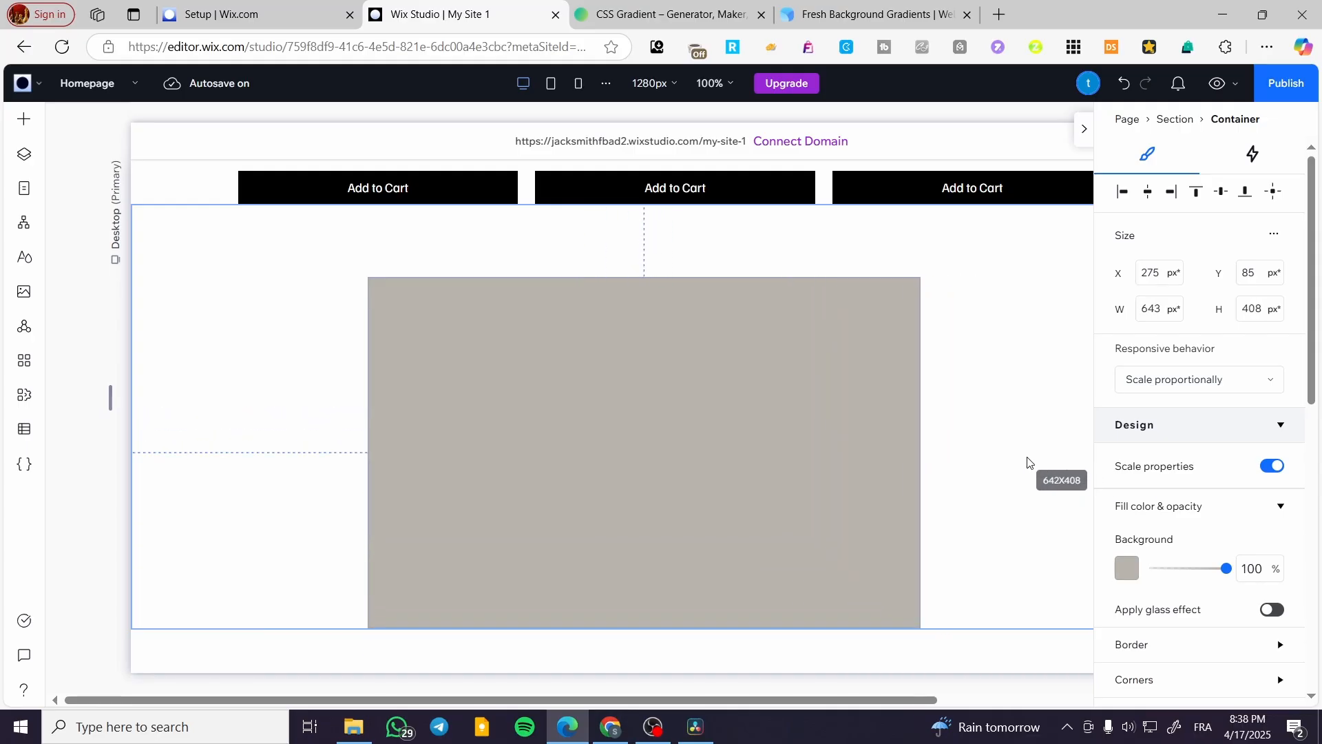
drag(688, 422, 723, 428)
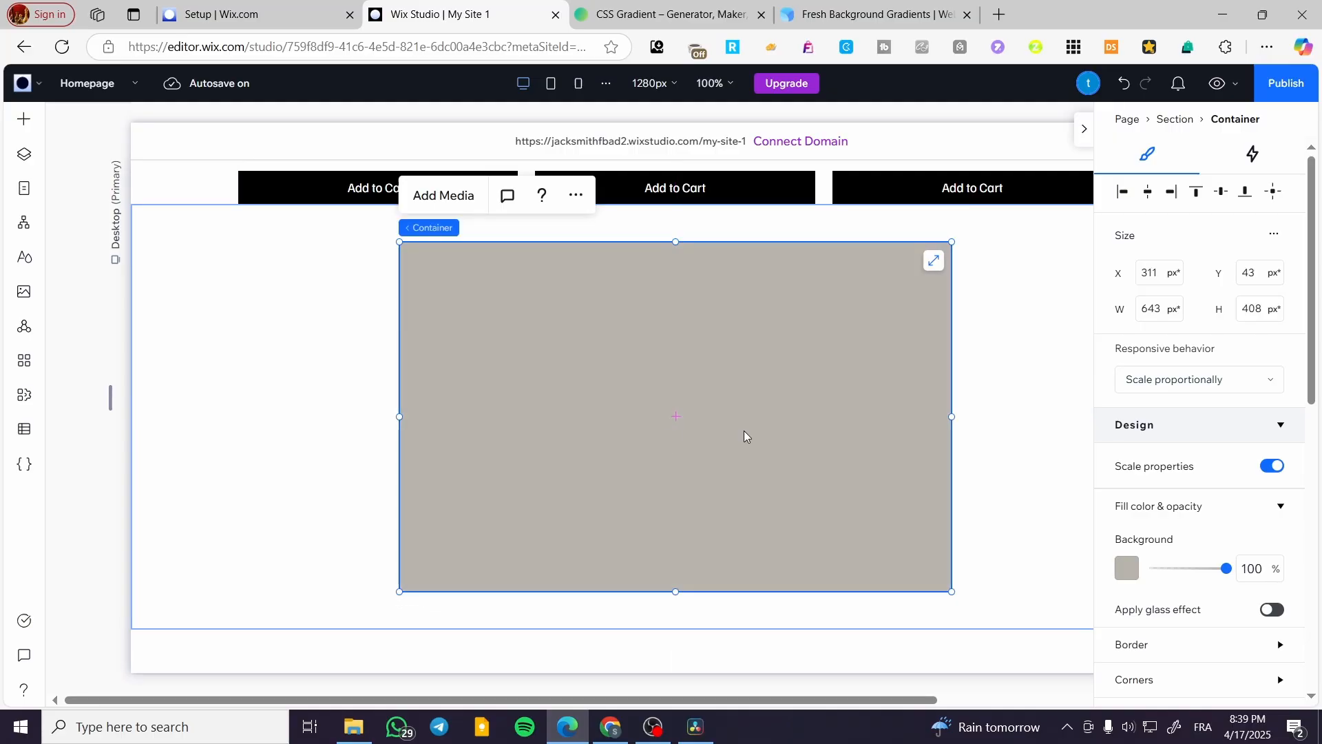
click(1086, 131)
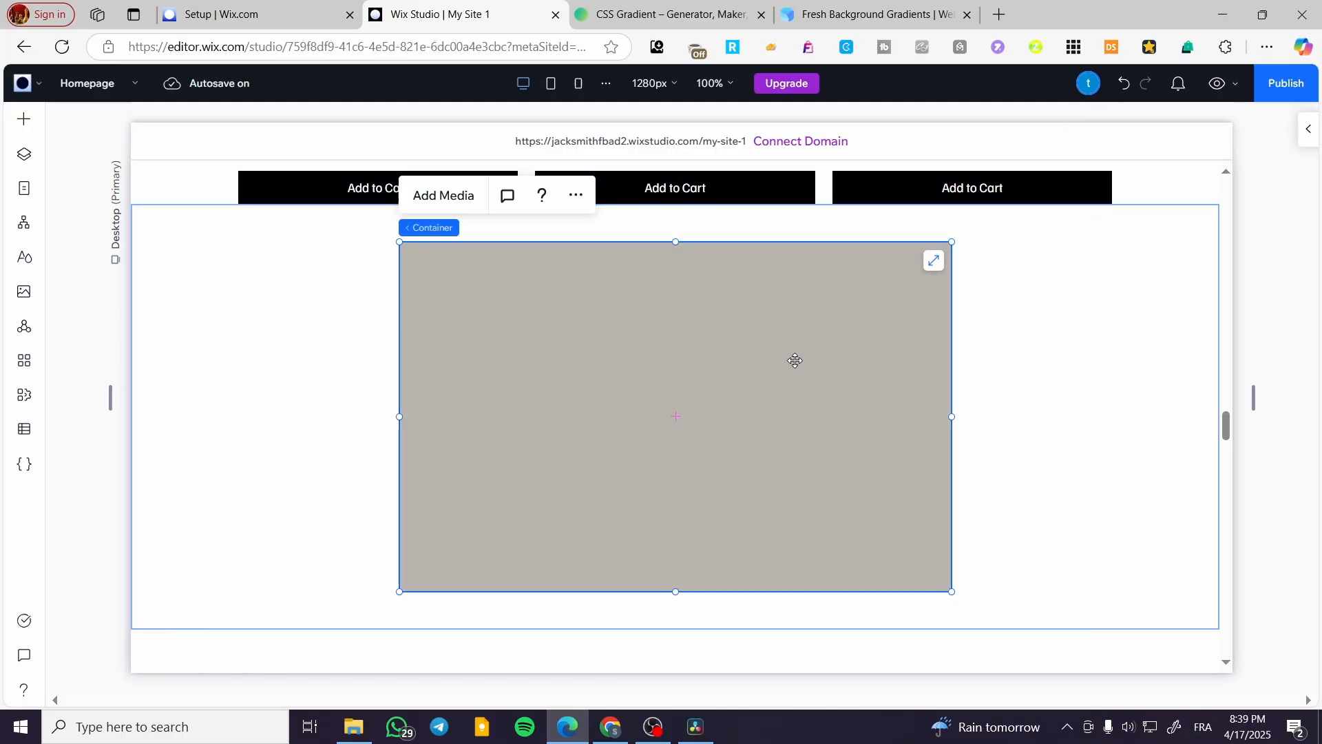
click(1301, 134)
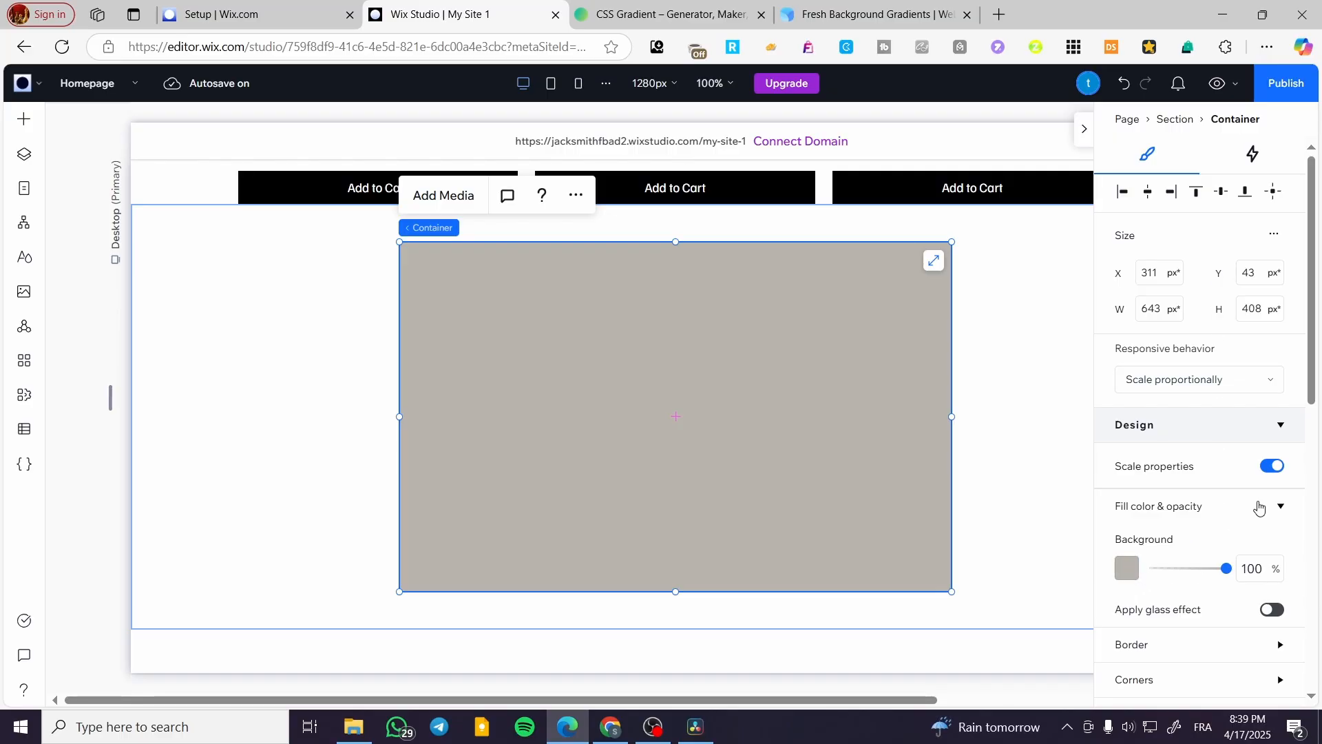
click(1279, 507)
click(1280, 510)
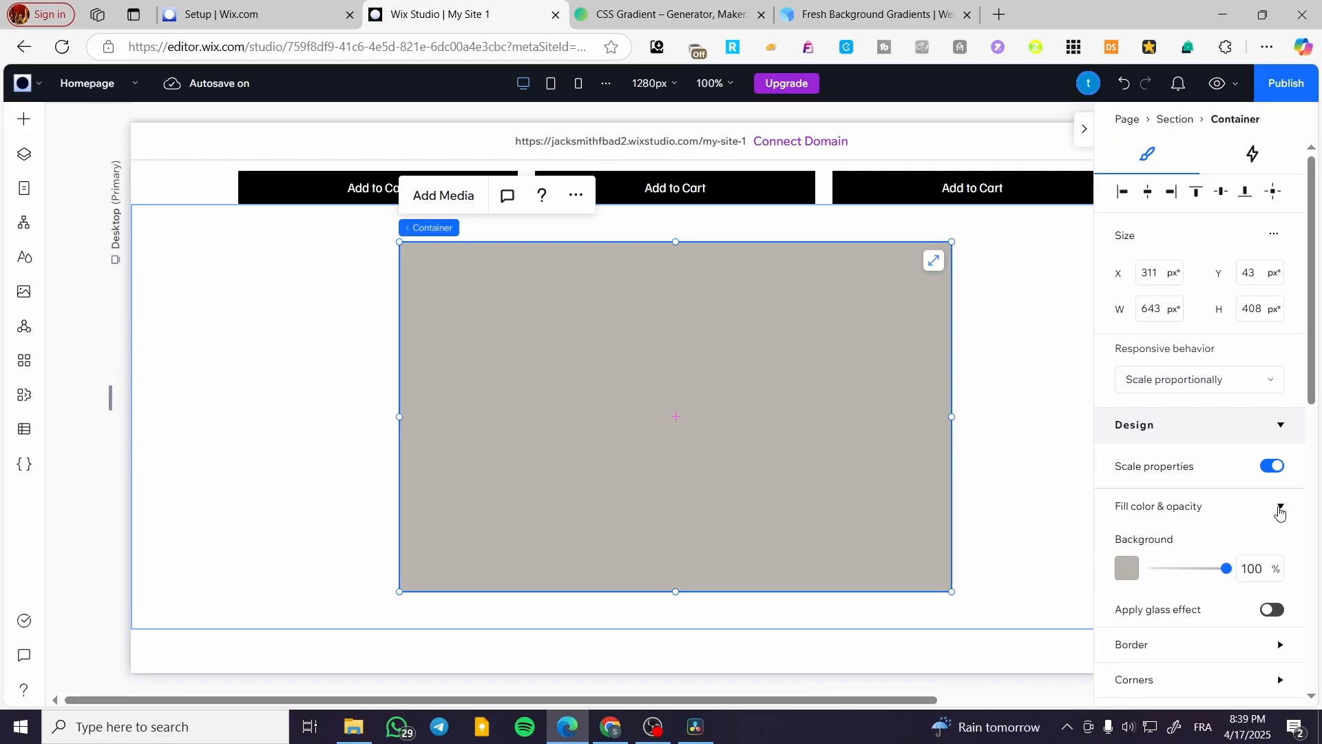
Try the solid brown theme colour #A37762 as the container's background, then replace it with a linear gradient.
click(1125, 571)
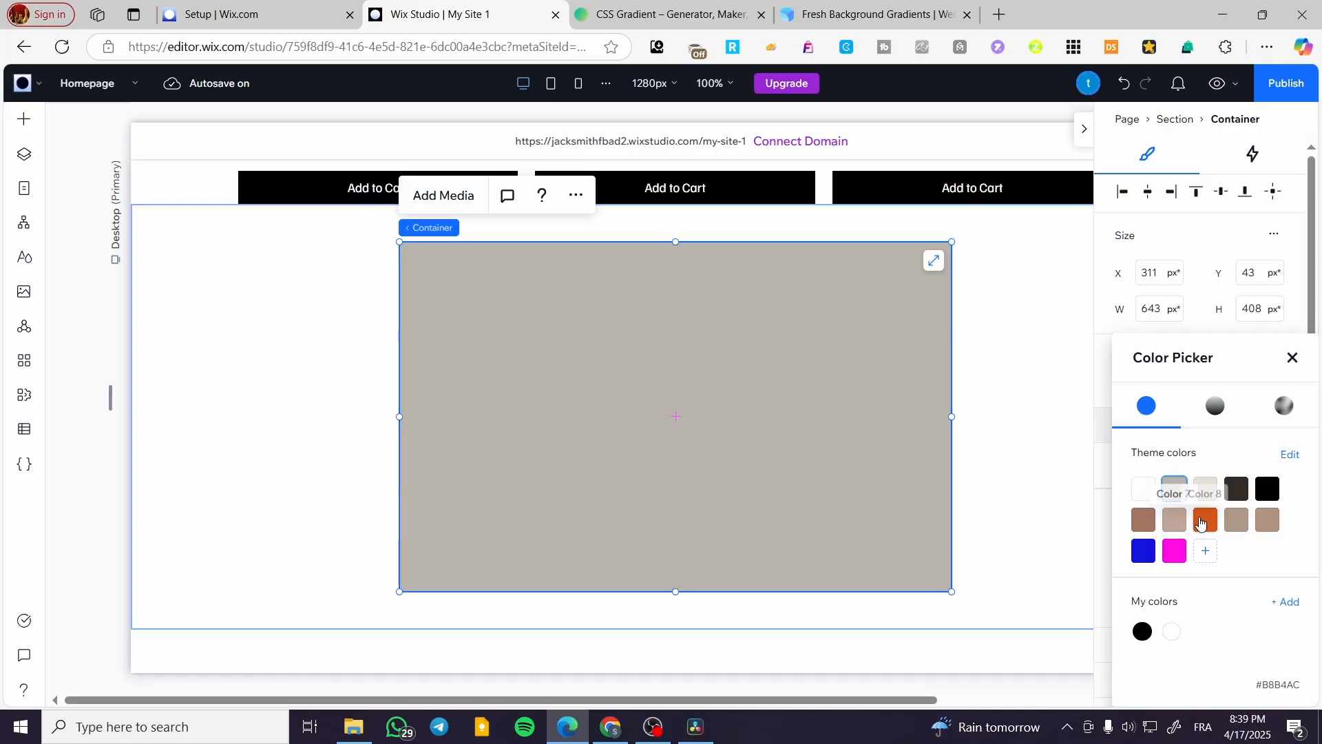
click(1174, 551)
click(1145, 520)
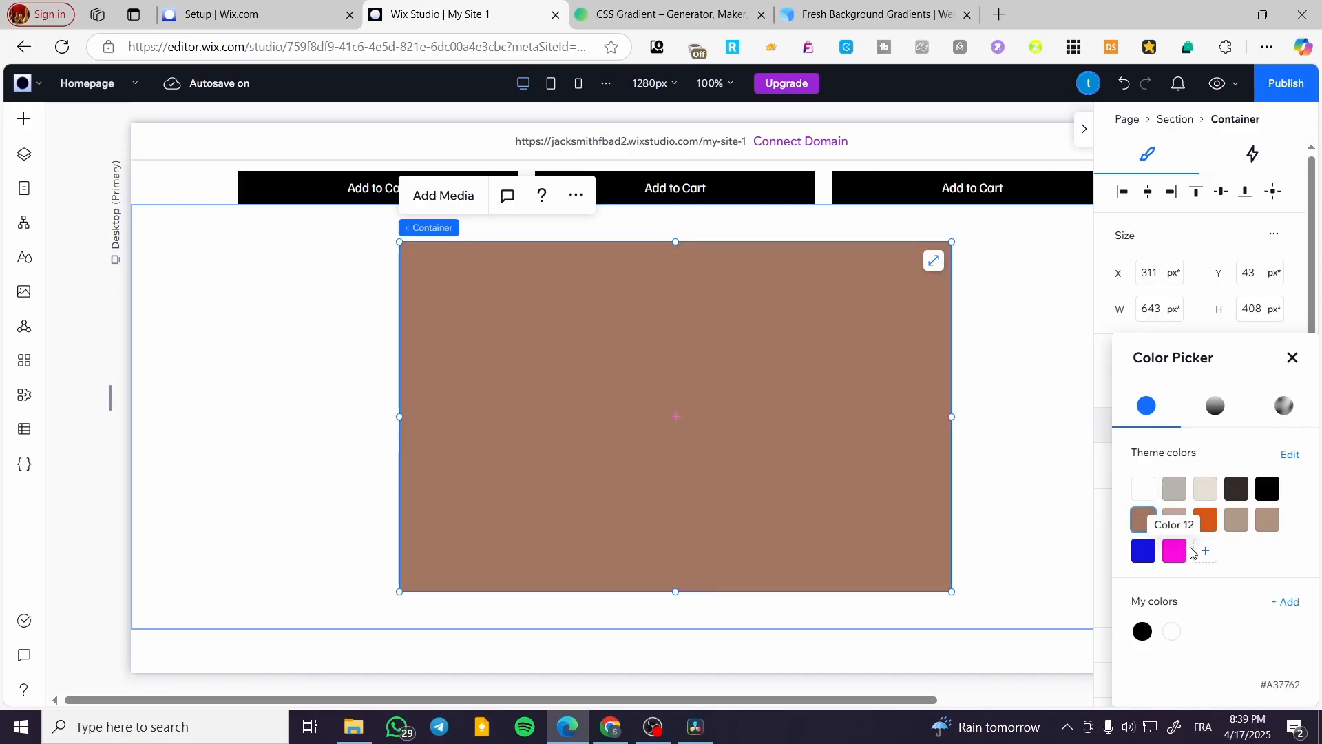
click(1216, 407)
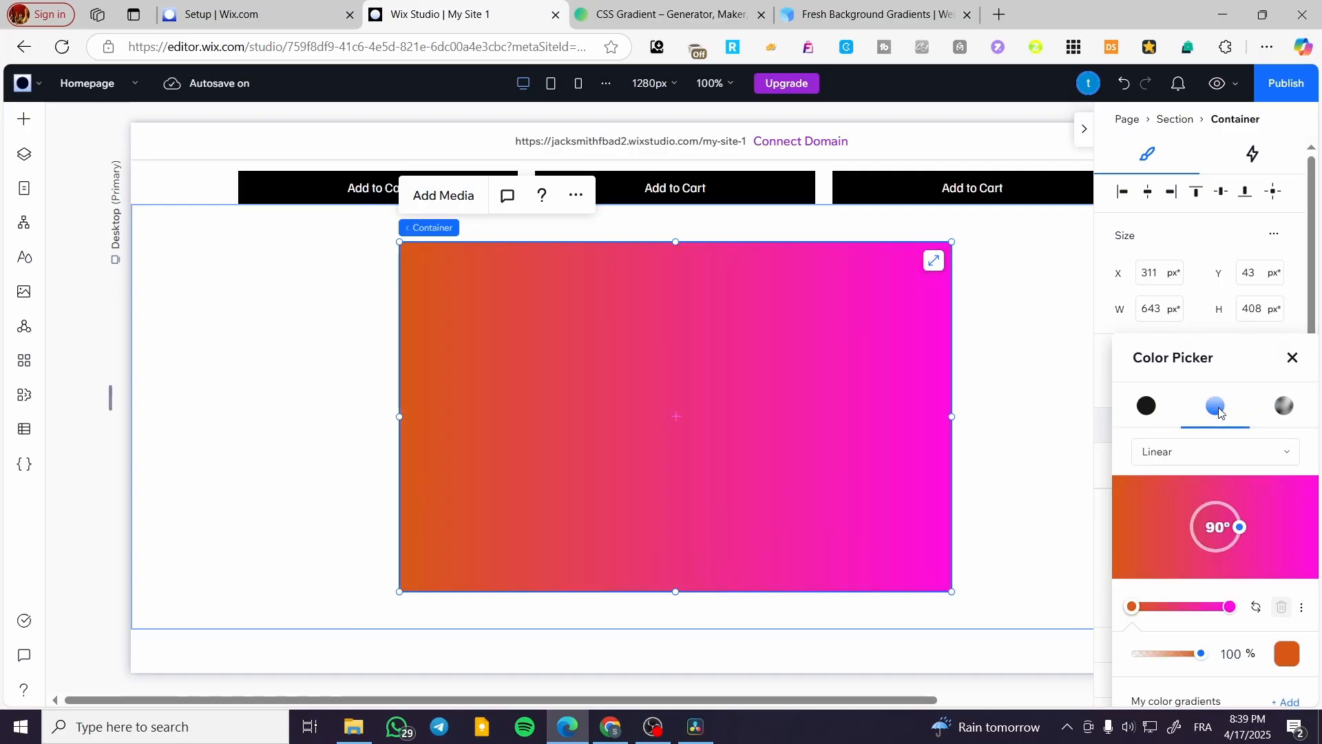
click(1286, 455)
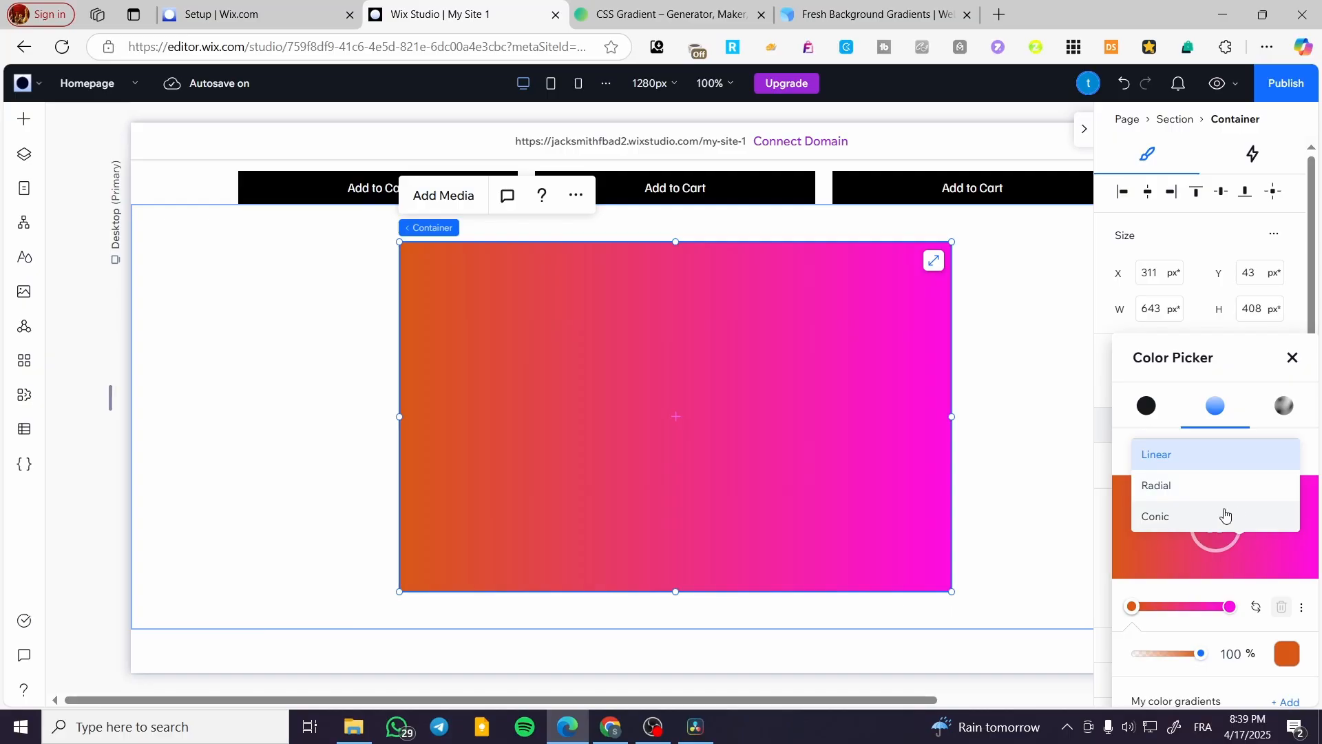
click(1310, 453)
Rotate the container's linear gradient to 0°.
drag(1242, 527, 1219, 506)
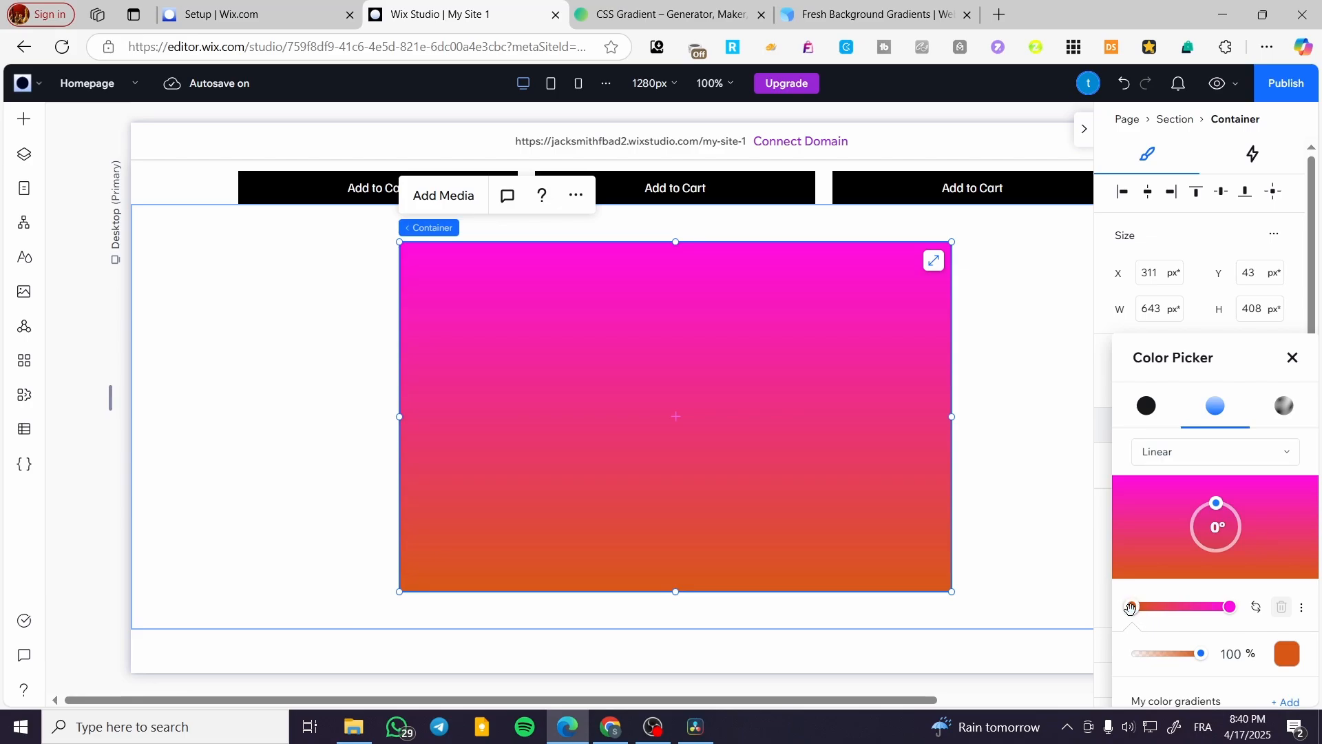
mouse_move(1134, 606)
mouse_down()
mouse_move(1171, 607)
mouse_move(1130, 610)
mouse_up()
click(1229, 606)
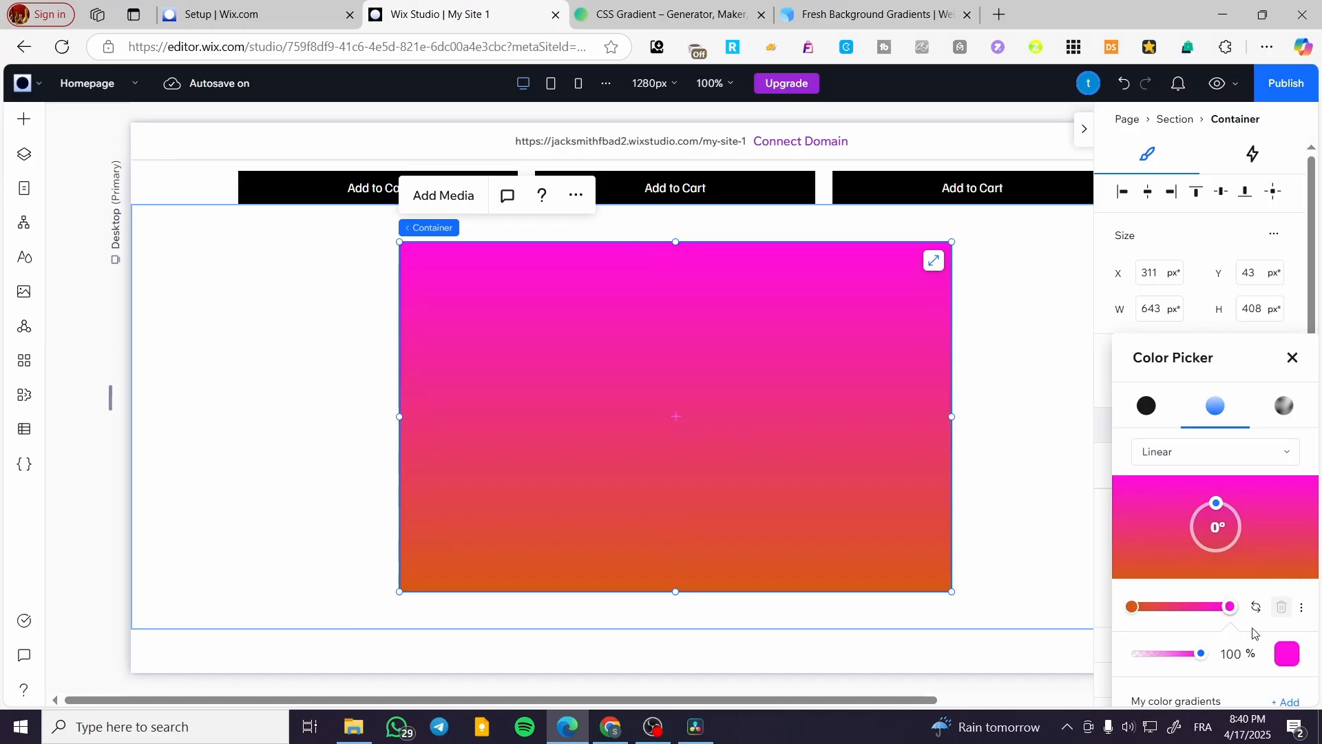
Change the gradient's orange first colour stop to the beige theme colour #E6E1D7 after trying Color 10.
click(1131, 606)
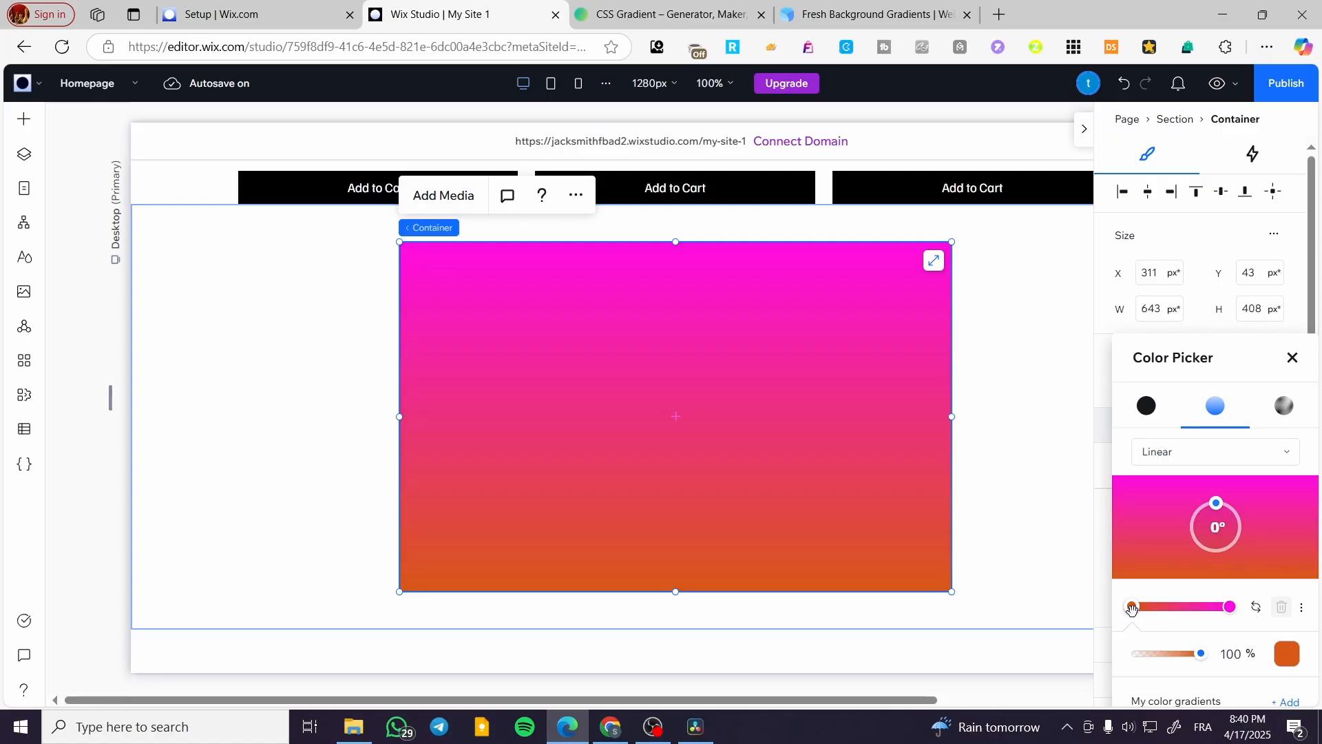
mouse_move(1203, 659)
mouse_down()
mouse_move(1137, 659)
mouse_move(1205, 659)
mouse_up()
click(1287, 654)
click(1271, 522)
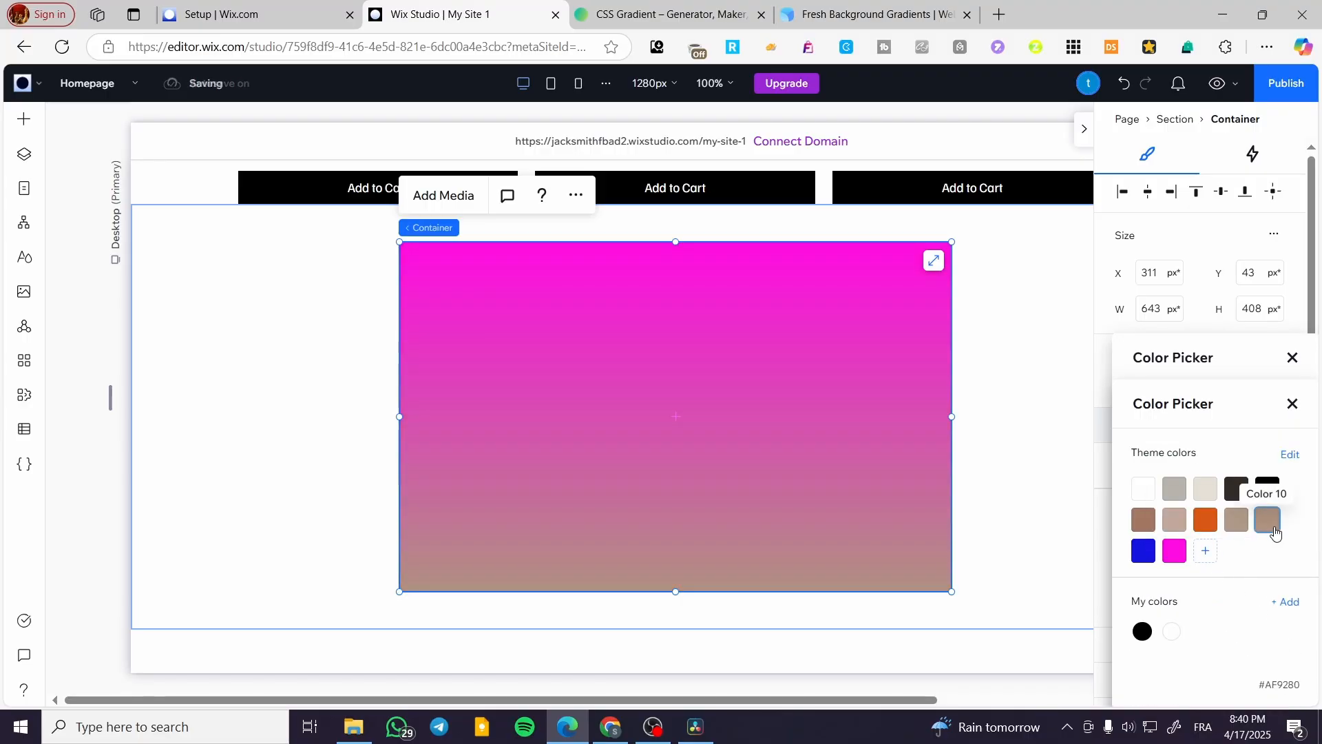
click(1206, 491)
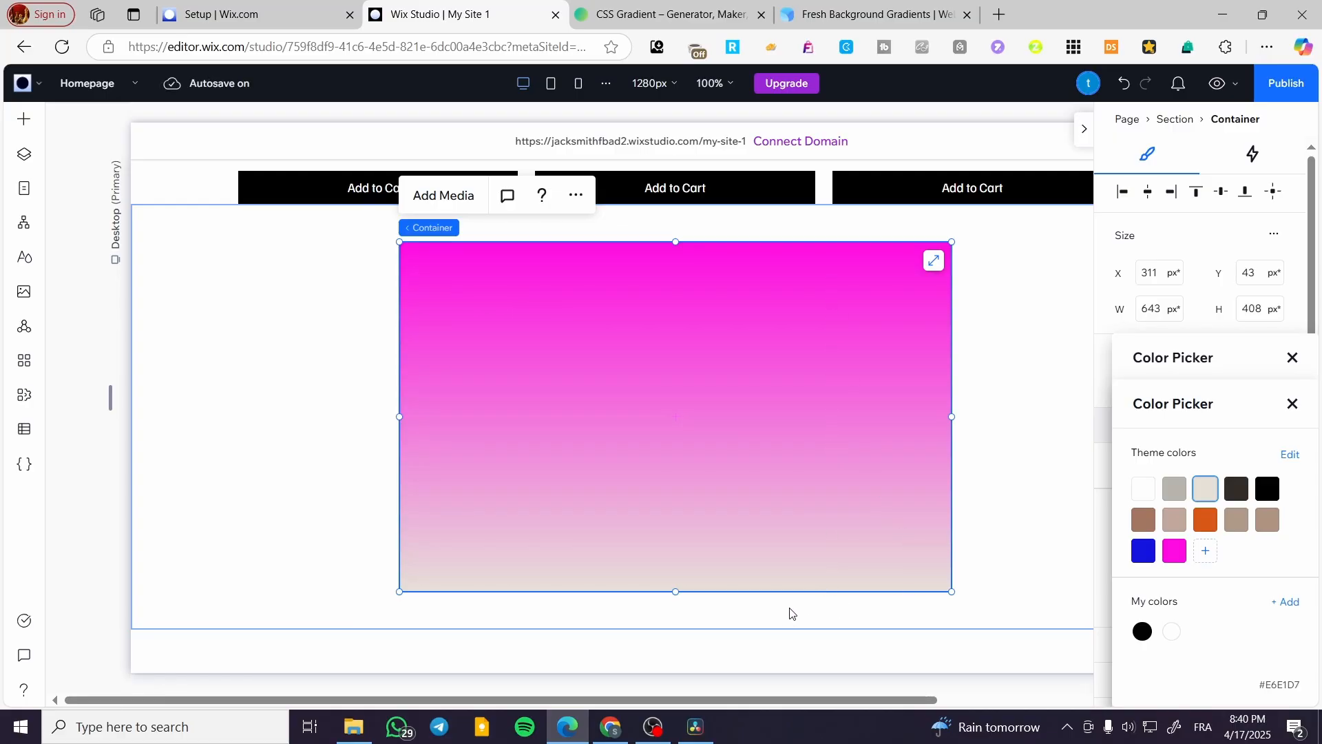
click(1291, 402)
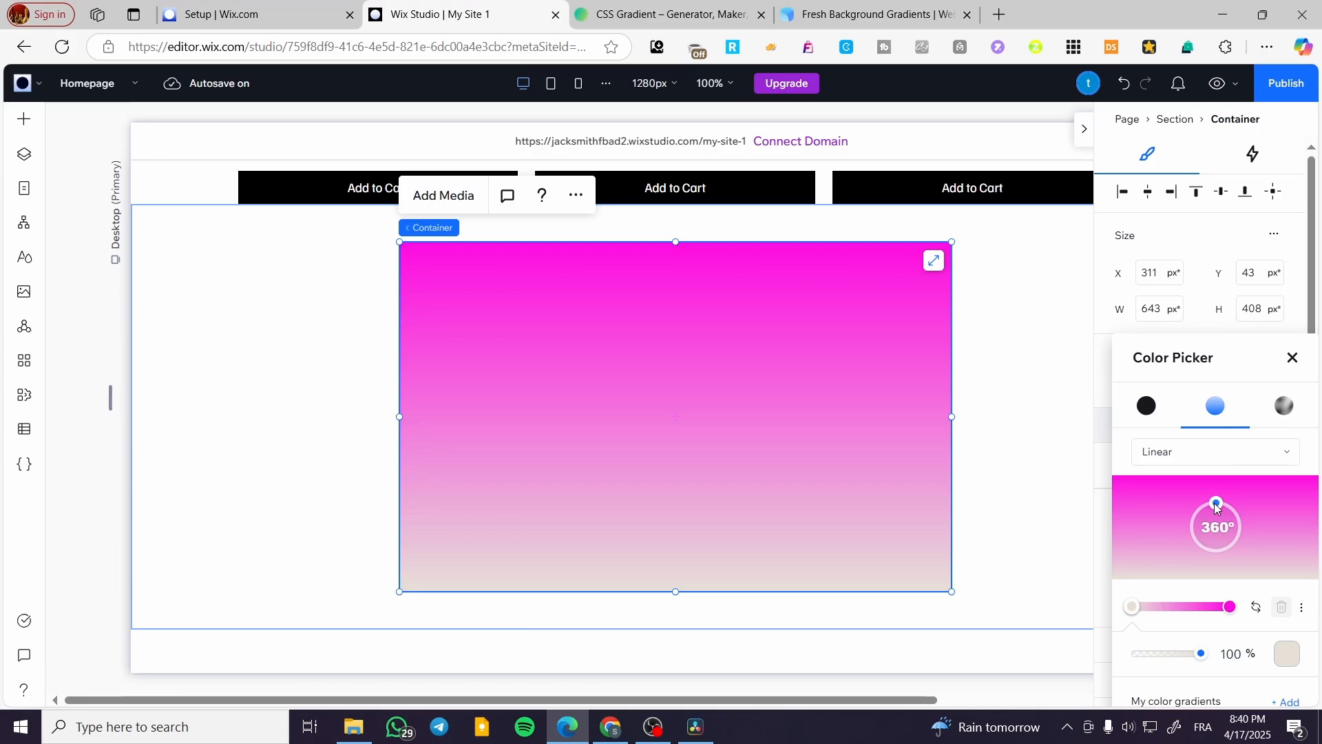
Set the gradient angle to 90° and give its first colour stop the custom purple #A502C0.
drag(1217, 507, 1254, 526)
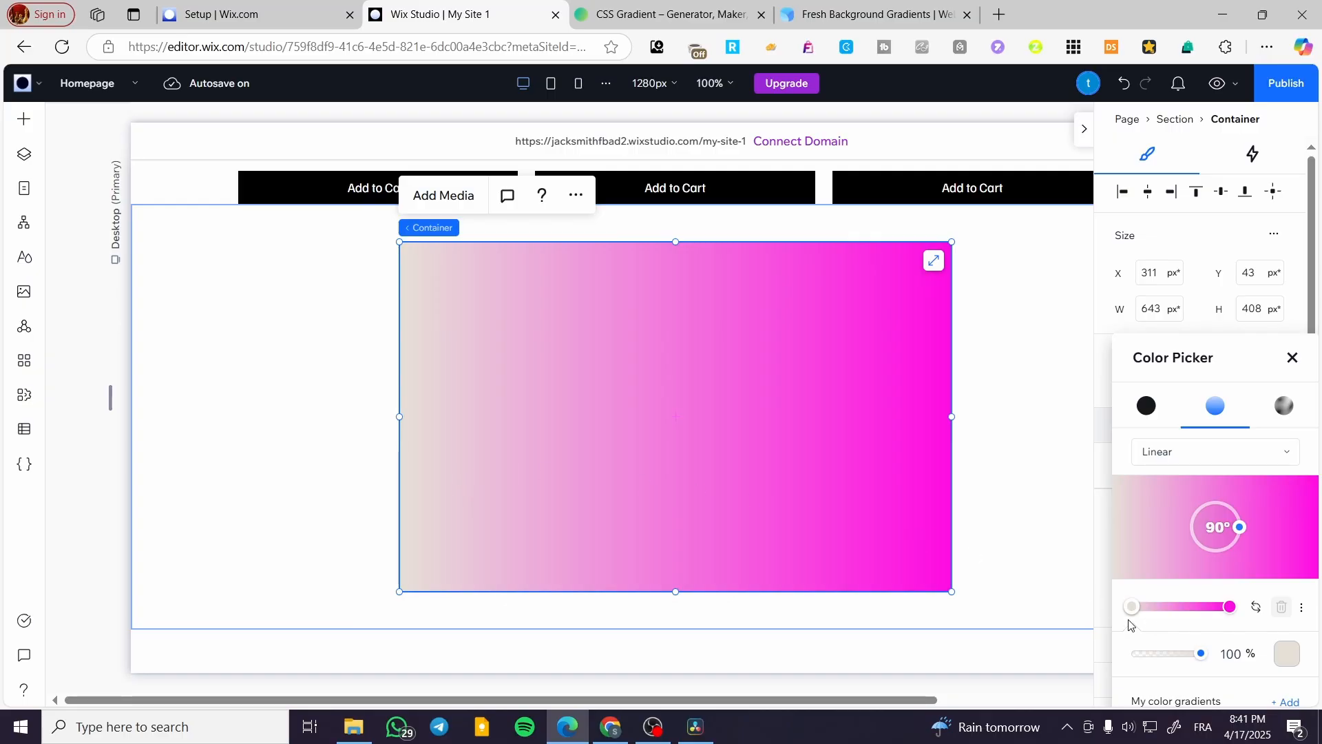
click(1285, 654)
click(1202, 555)
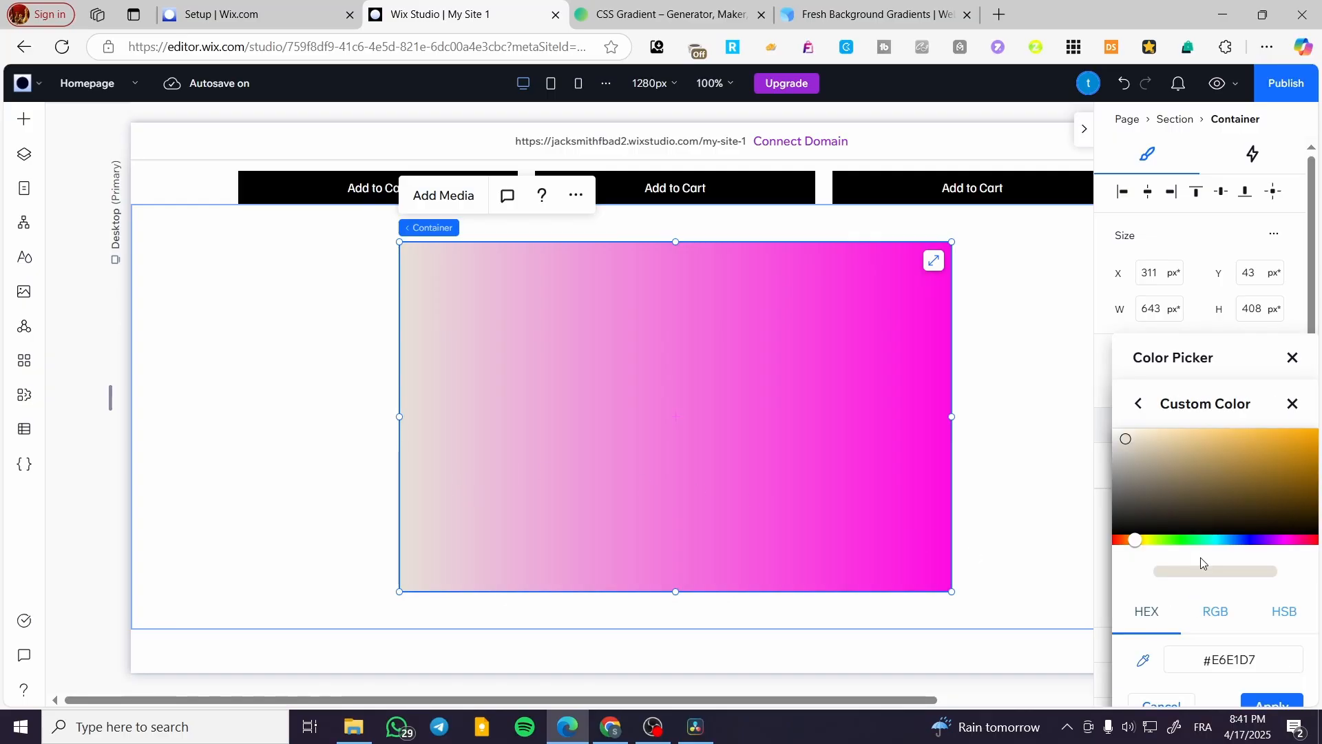
click(1284, 541)
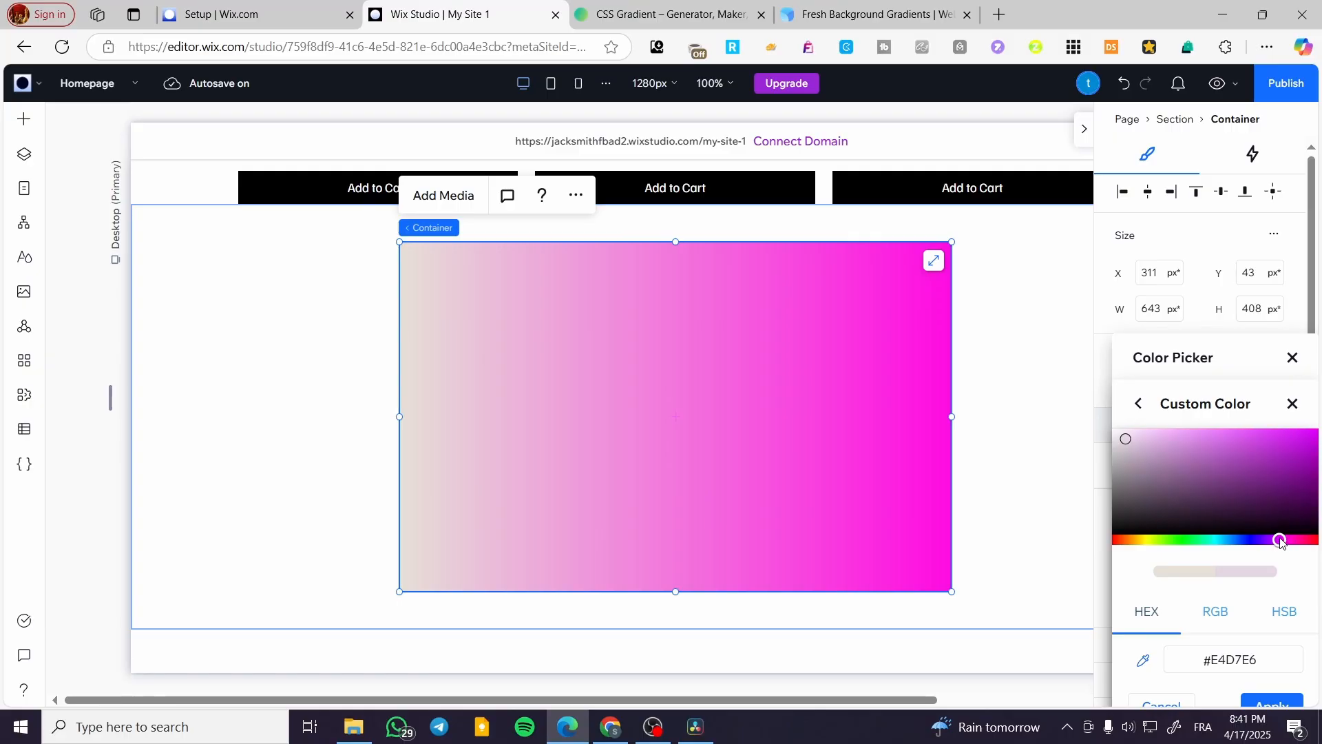
mouse_move(1283, 460)
mouse_down()
mouse_move(1317, 449)
mouse_move(1315, 471)
mouse_move(1318, 460)
mouse_up()
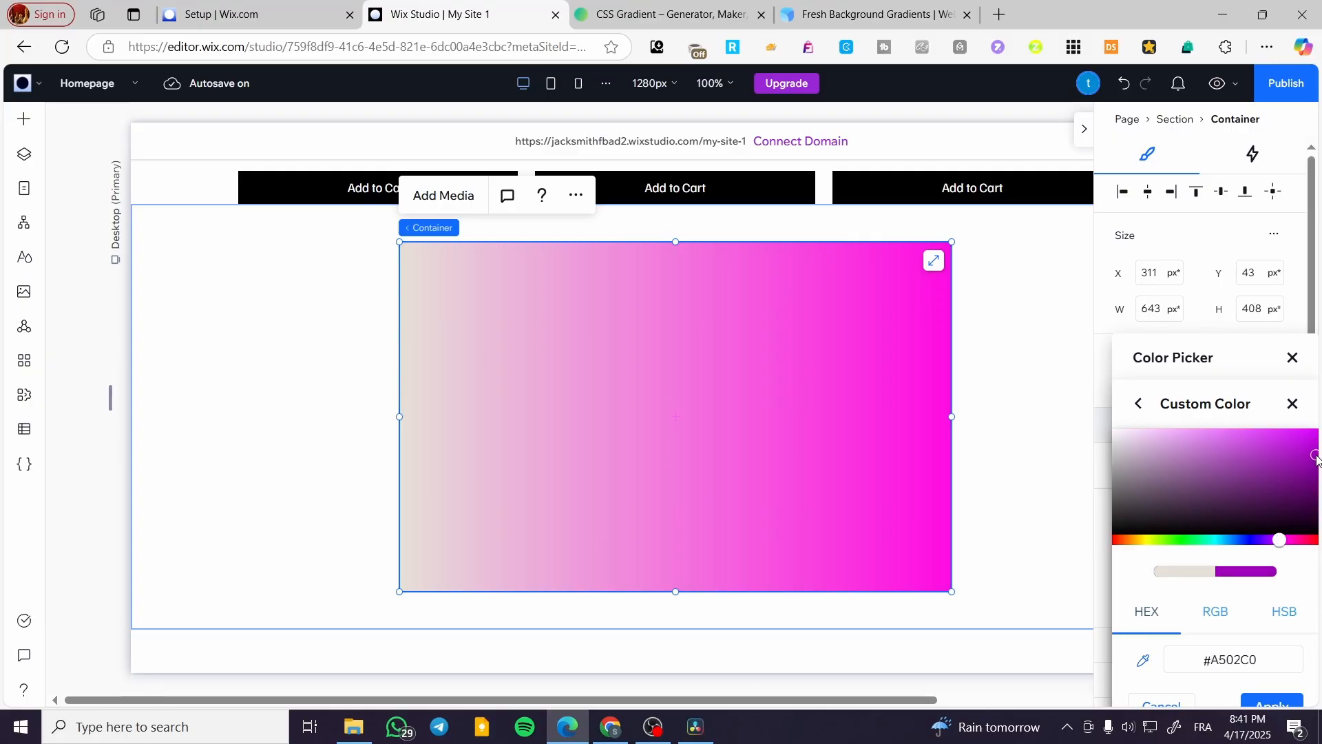
click(1271, 703)
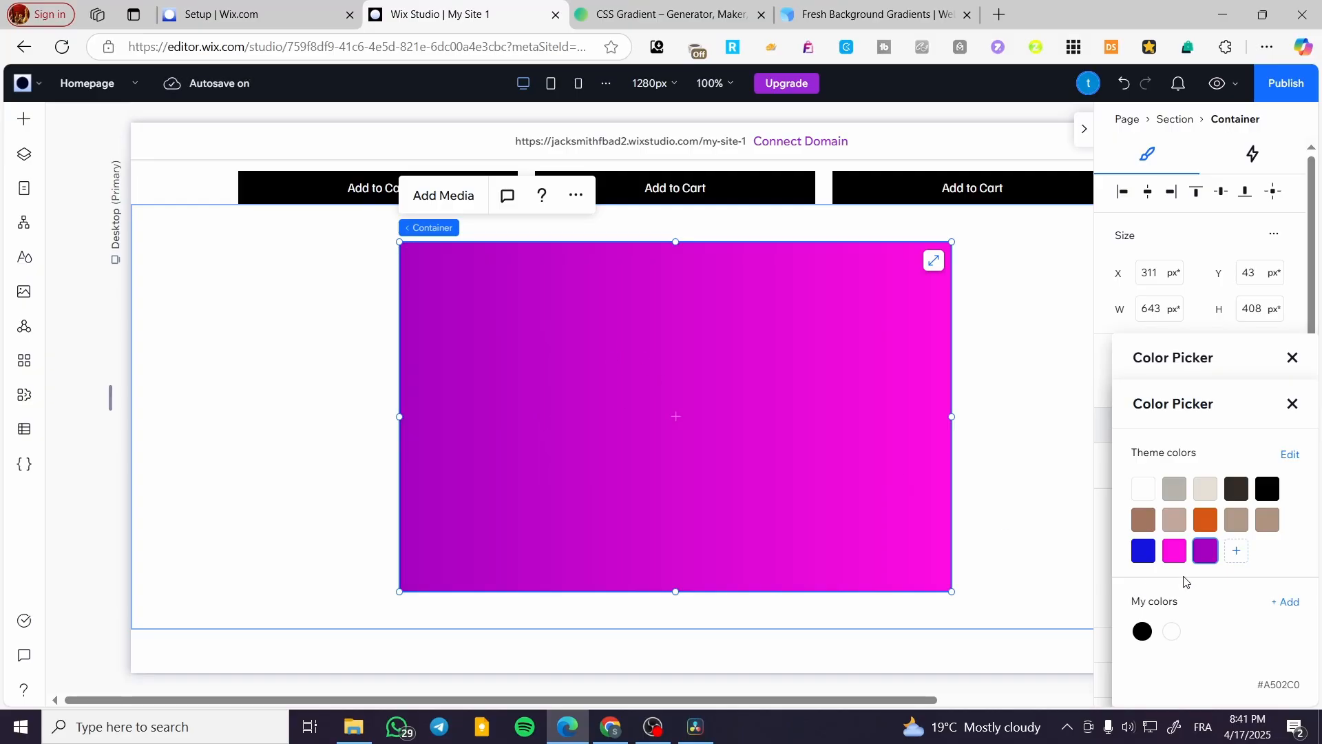
click(1292, 404)
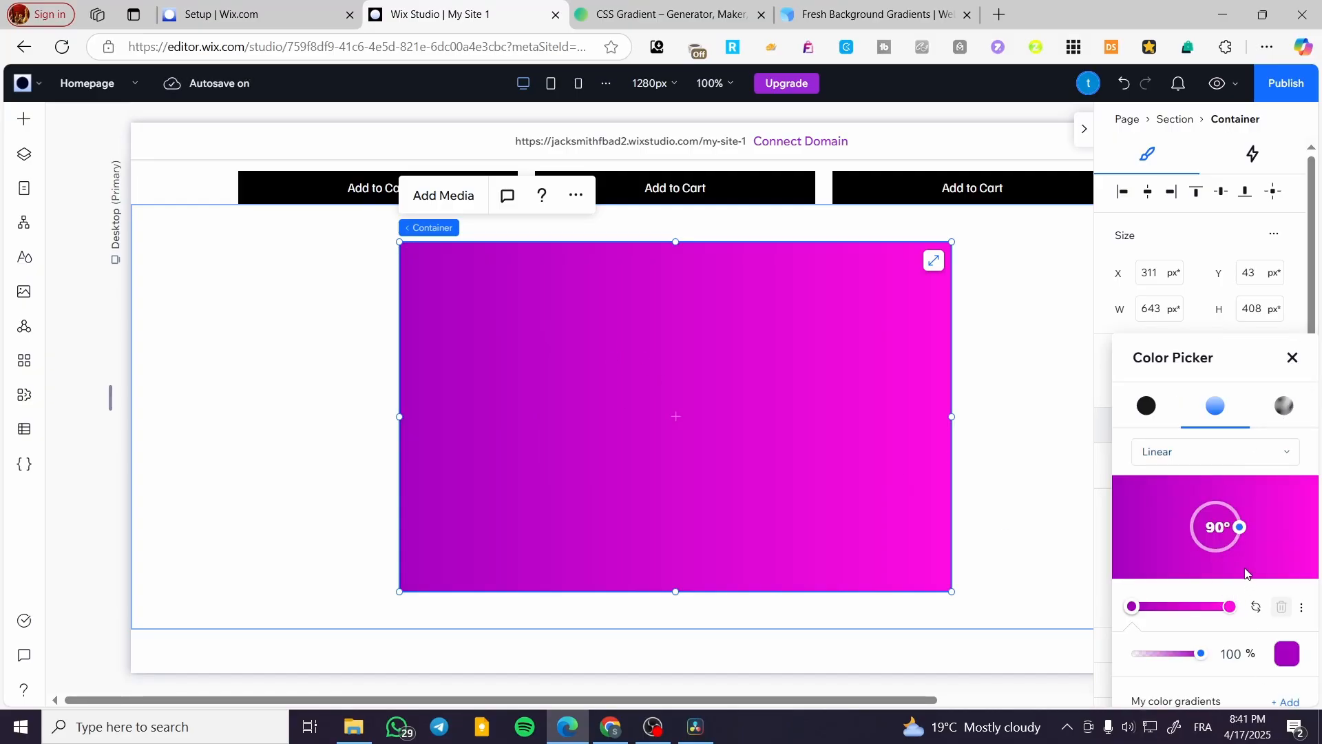
Flip the order of the gradient's purple and pink colour stops.
click(1230, 606)
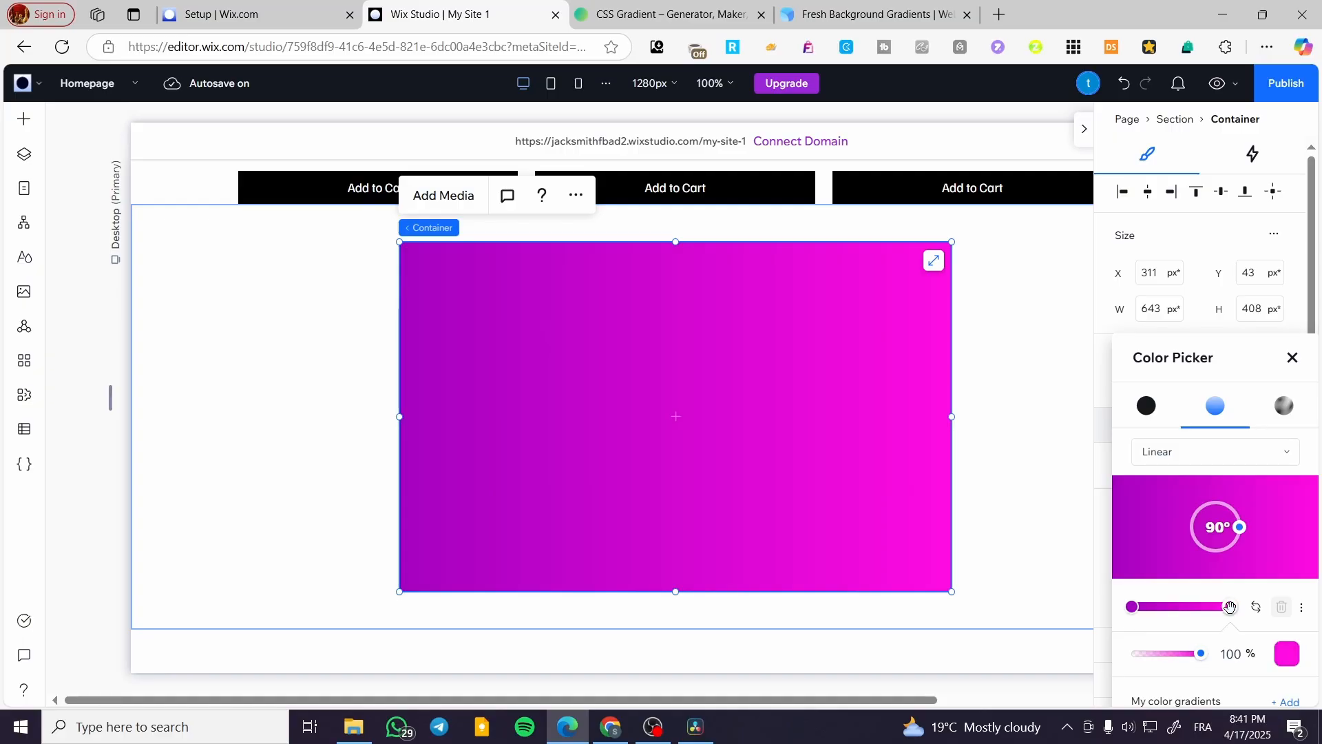
click(1131, 607)
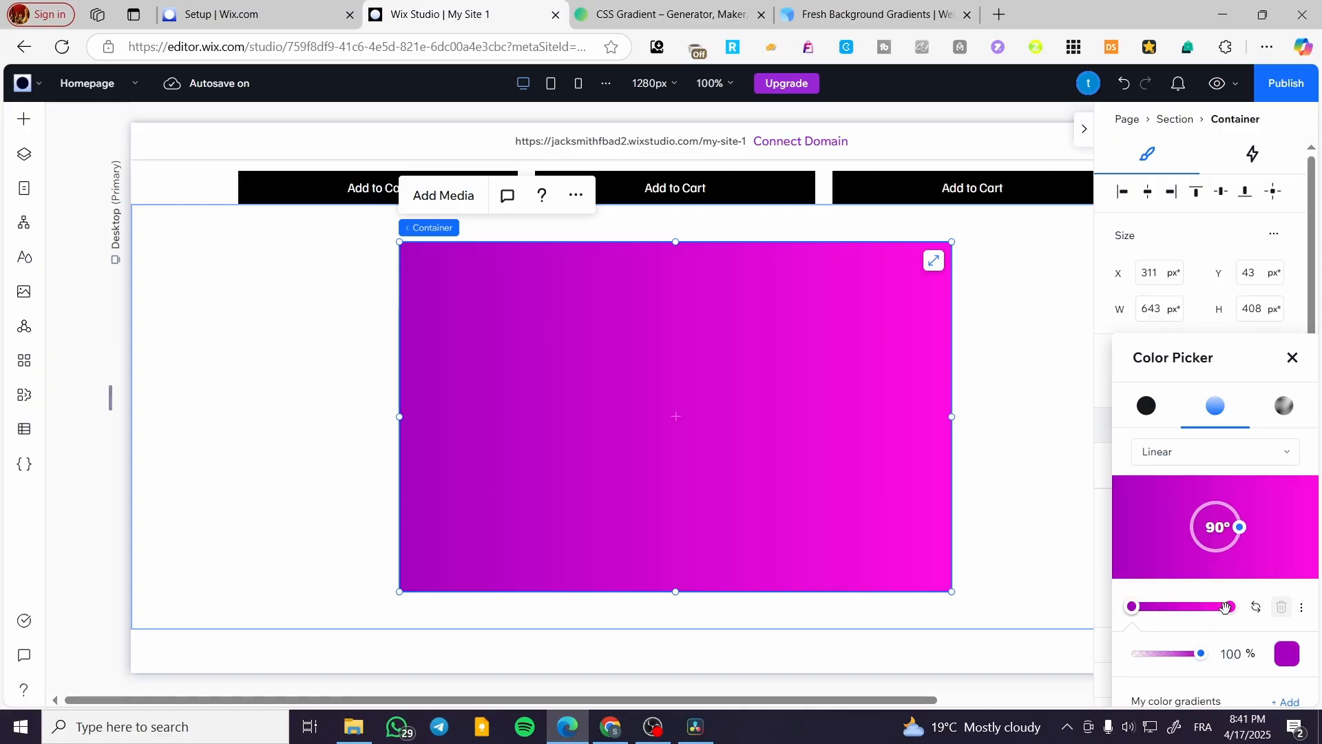
click(1256, 608)
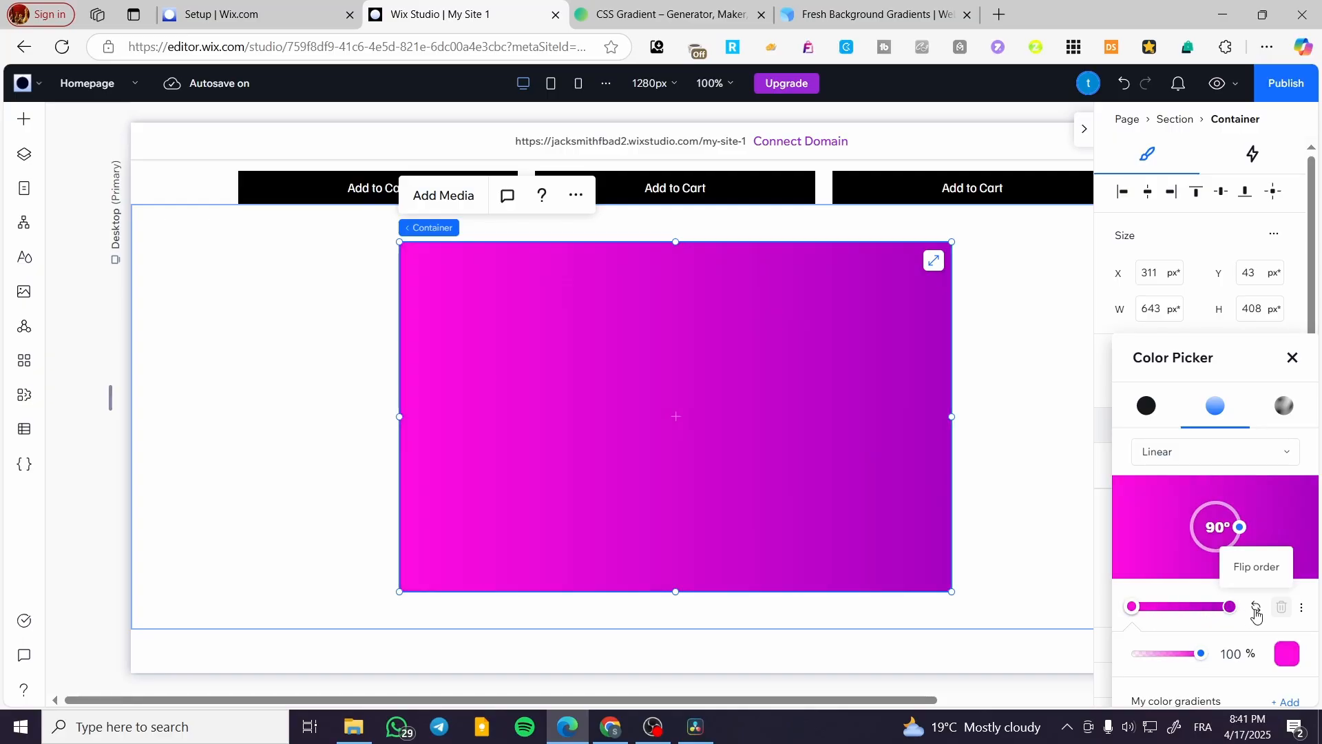
Flip the gradient's colour stops back to purple first and rotate the linear gradient to 270°.
click(1257, 609)
drag(1240, 526, 1177, 529)
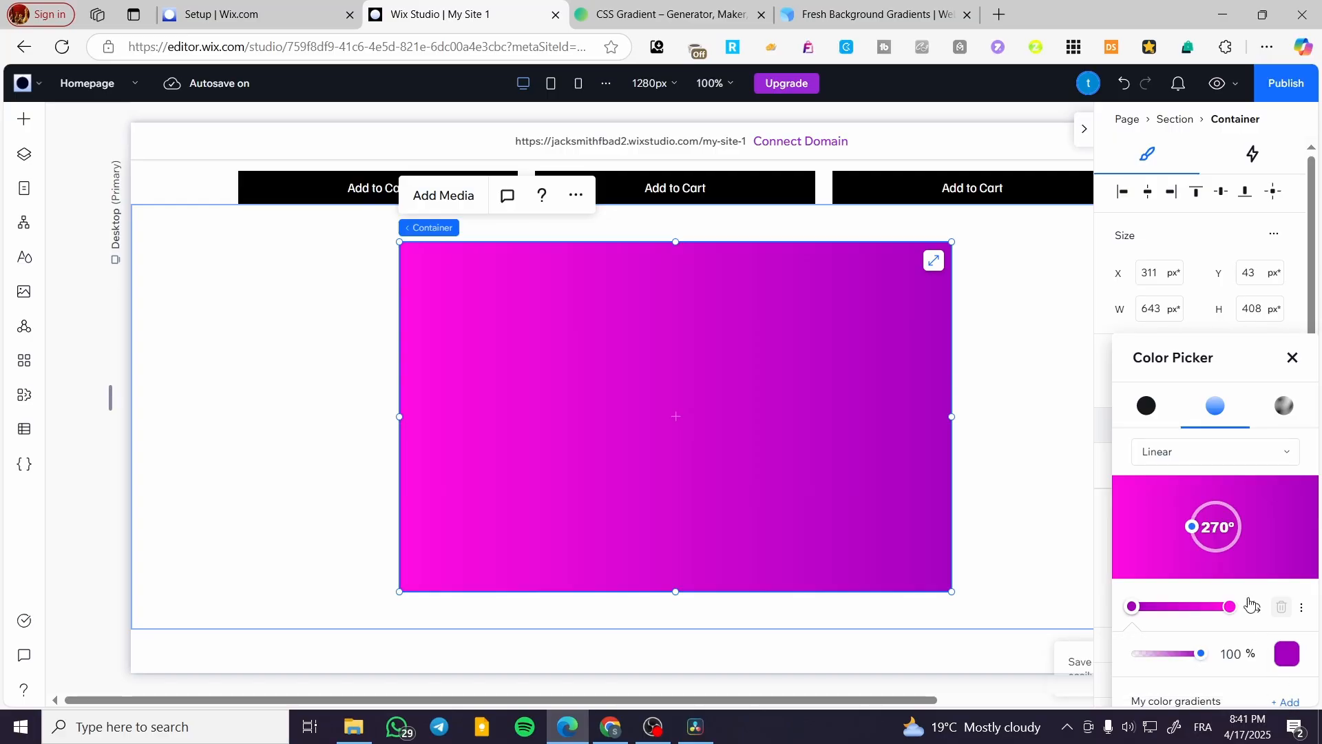
Compare Linear with Radial, keep the Radial gradient type, and try its centre near the upper-right corner before returning it to the middle.
click(1272, 454)
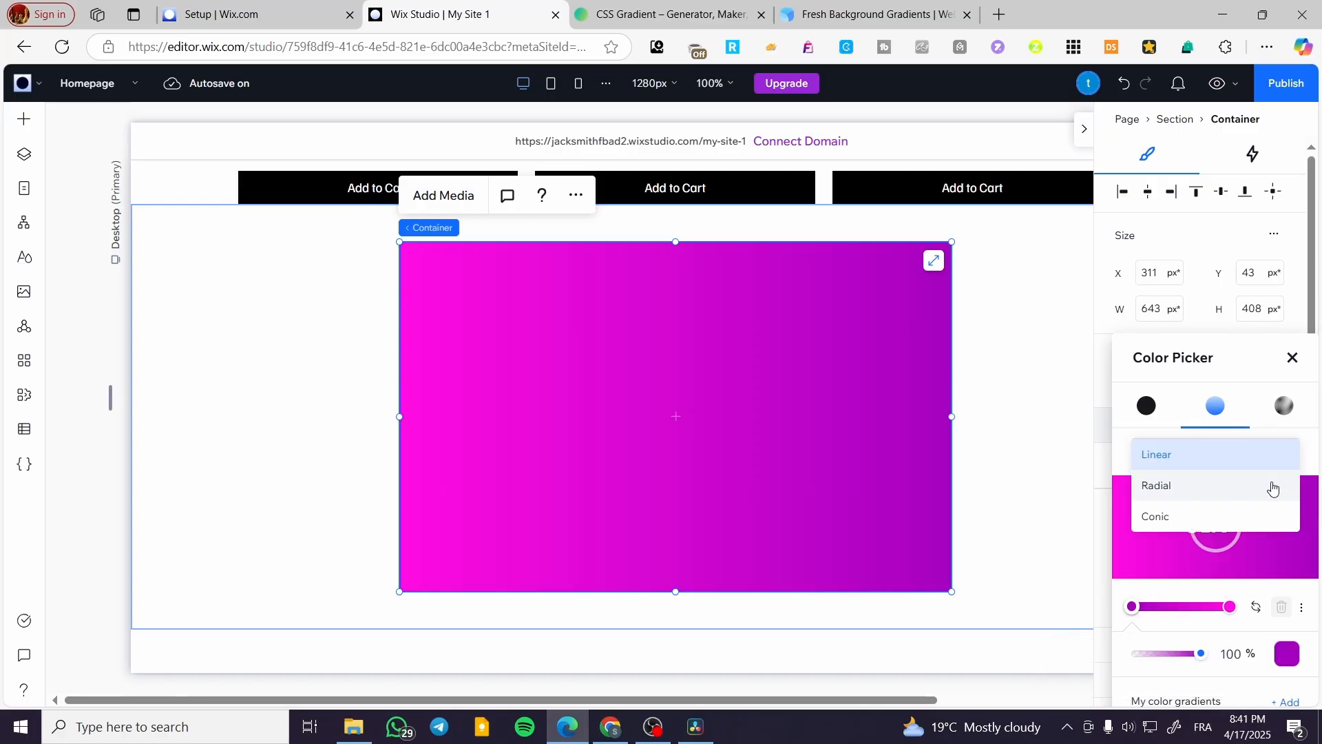
click(1272, 486)
click(1257, 452)
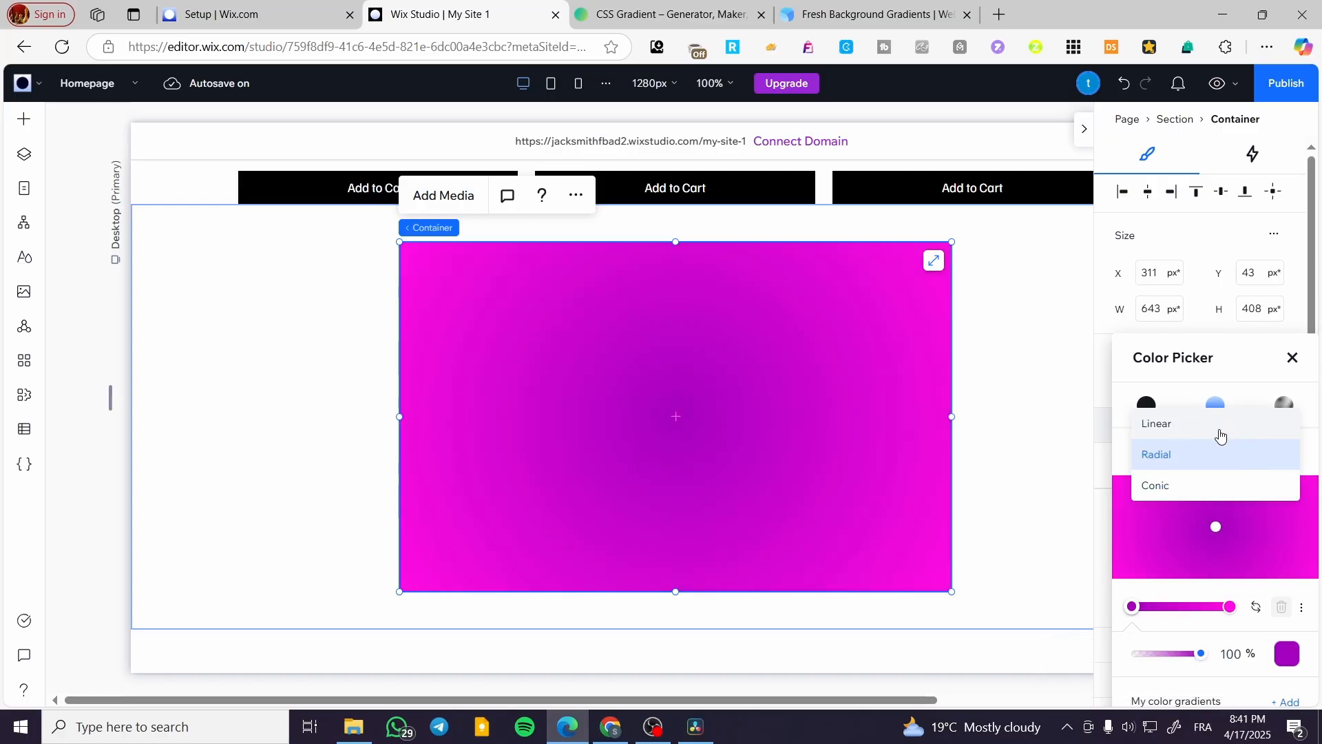
click(1220, 434)
click(1242, 454)
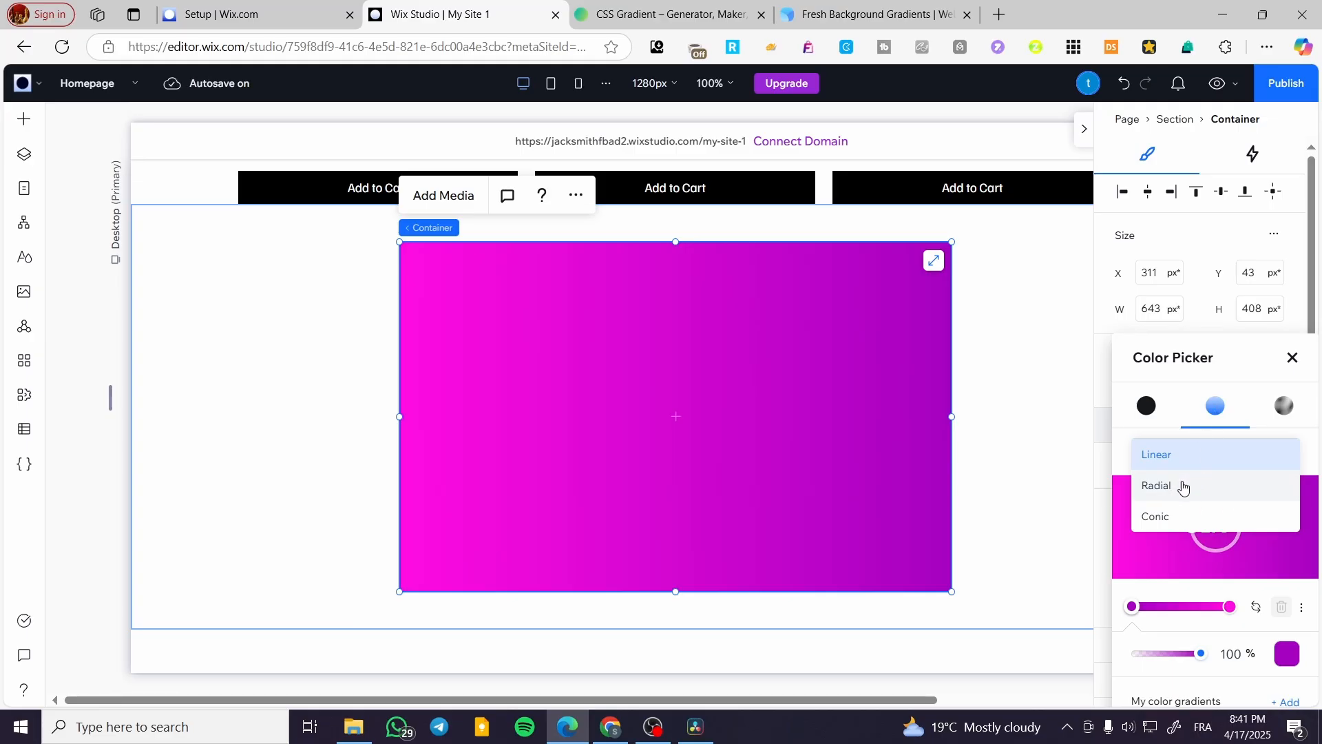
click(1155, 487)
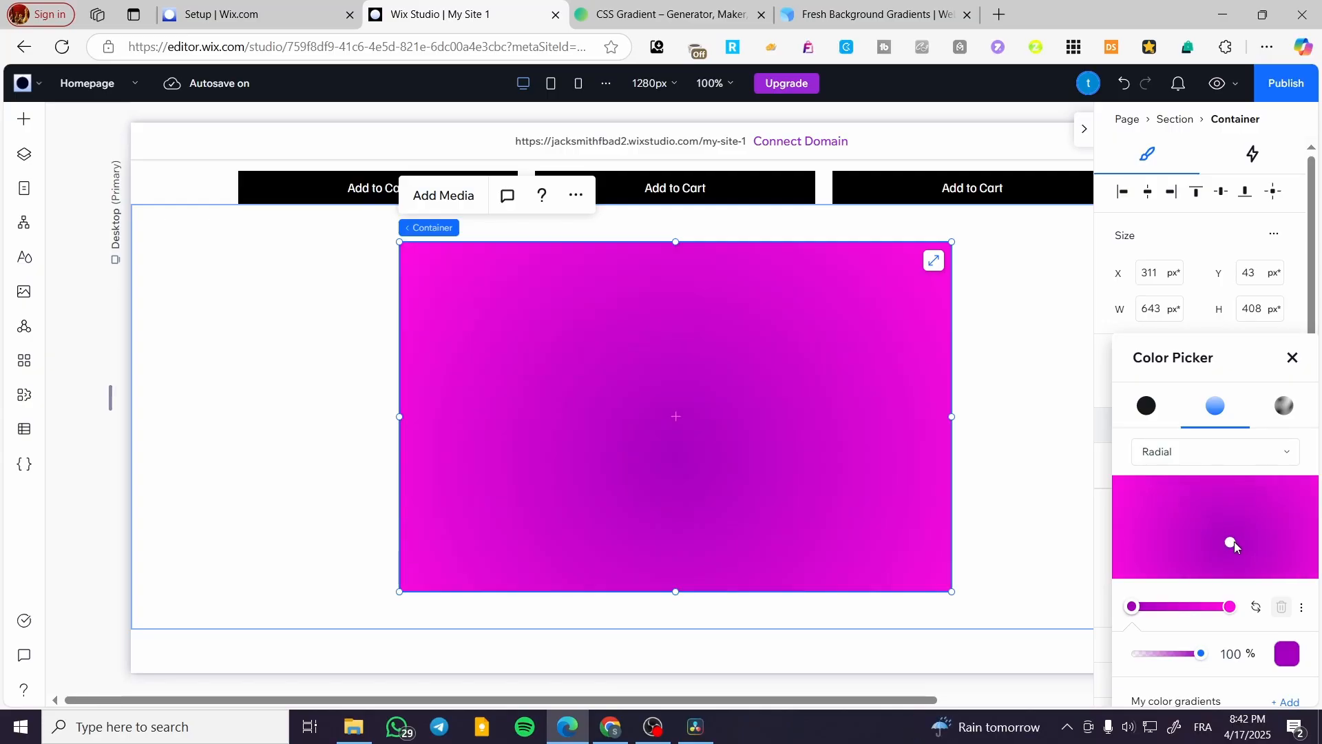
click(1290, 500)
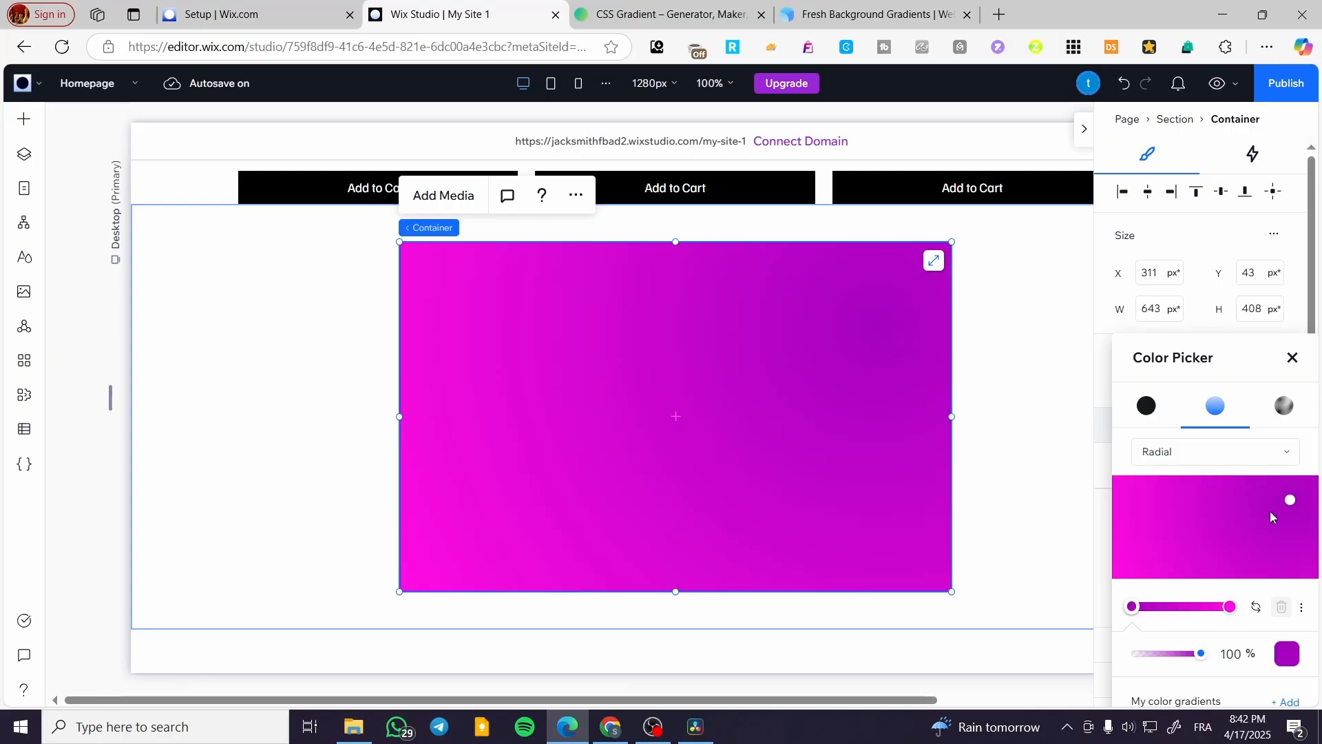
drag(1292, 504, 1216, 535)
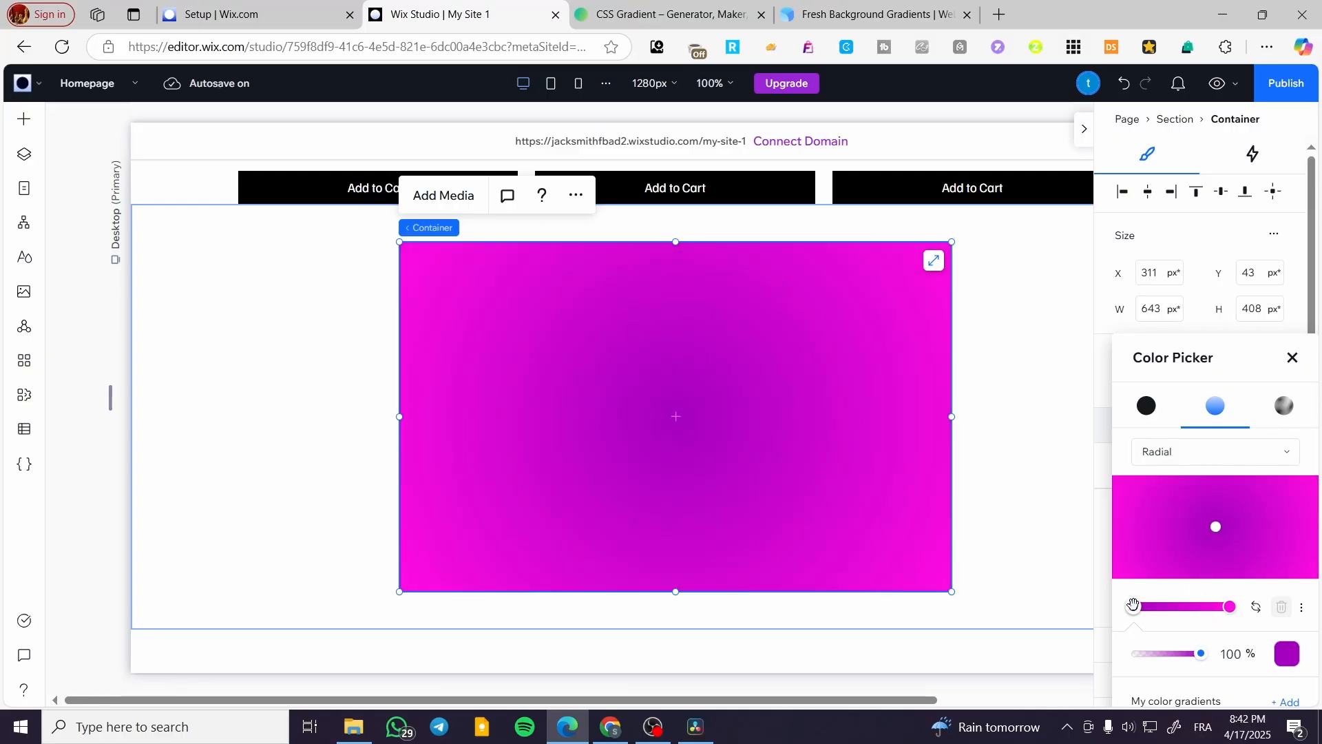
Change the radial gradient's purple first colour stop to the orange theme colour #D85816 after trying #C2A89B.
click(1285, 656)
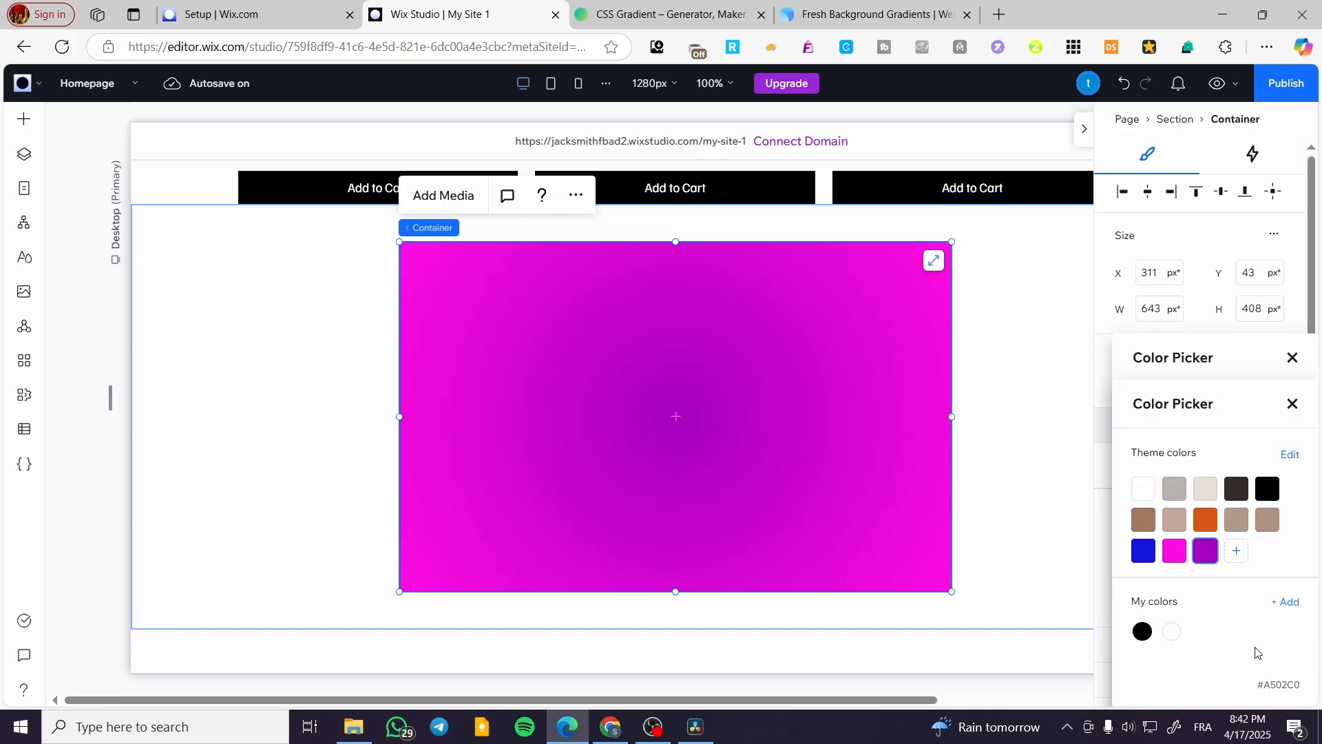
click(1291, 406)
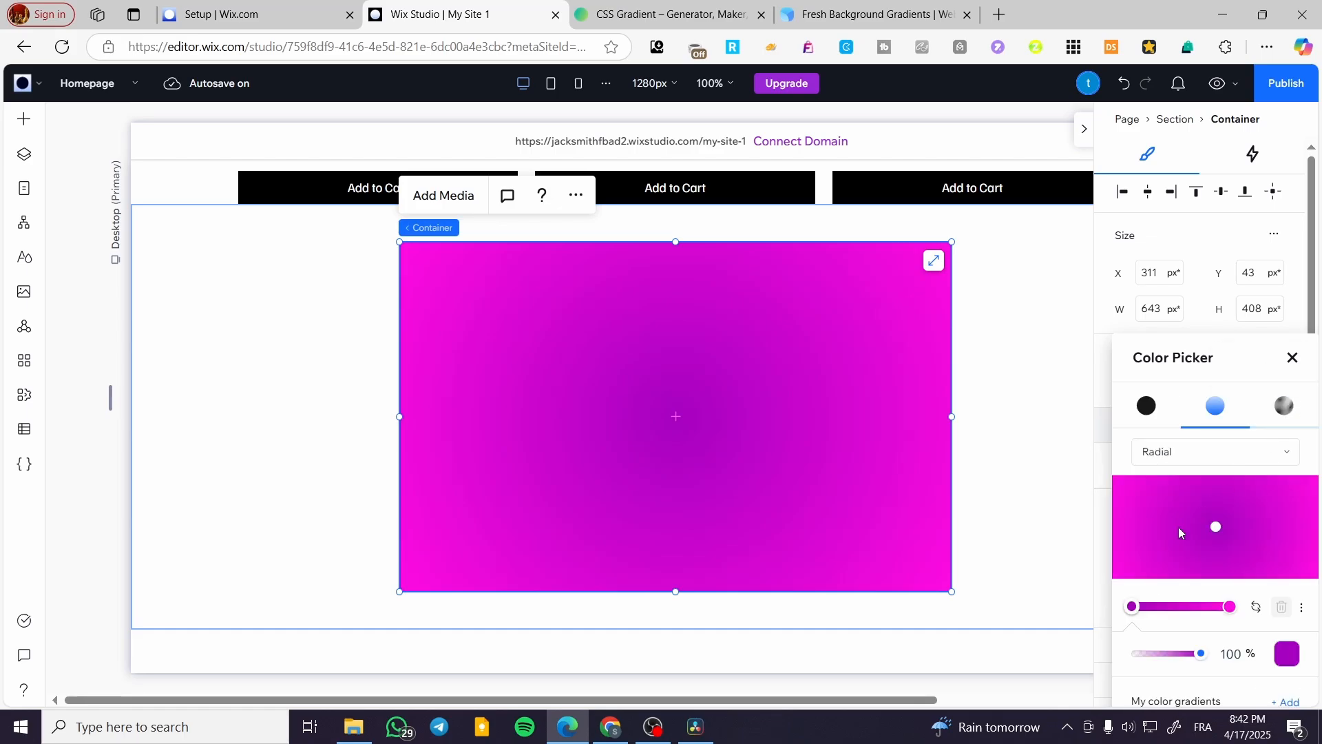
click(1284, 654)
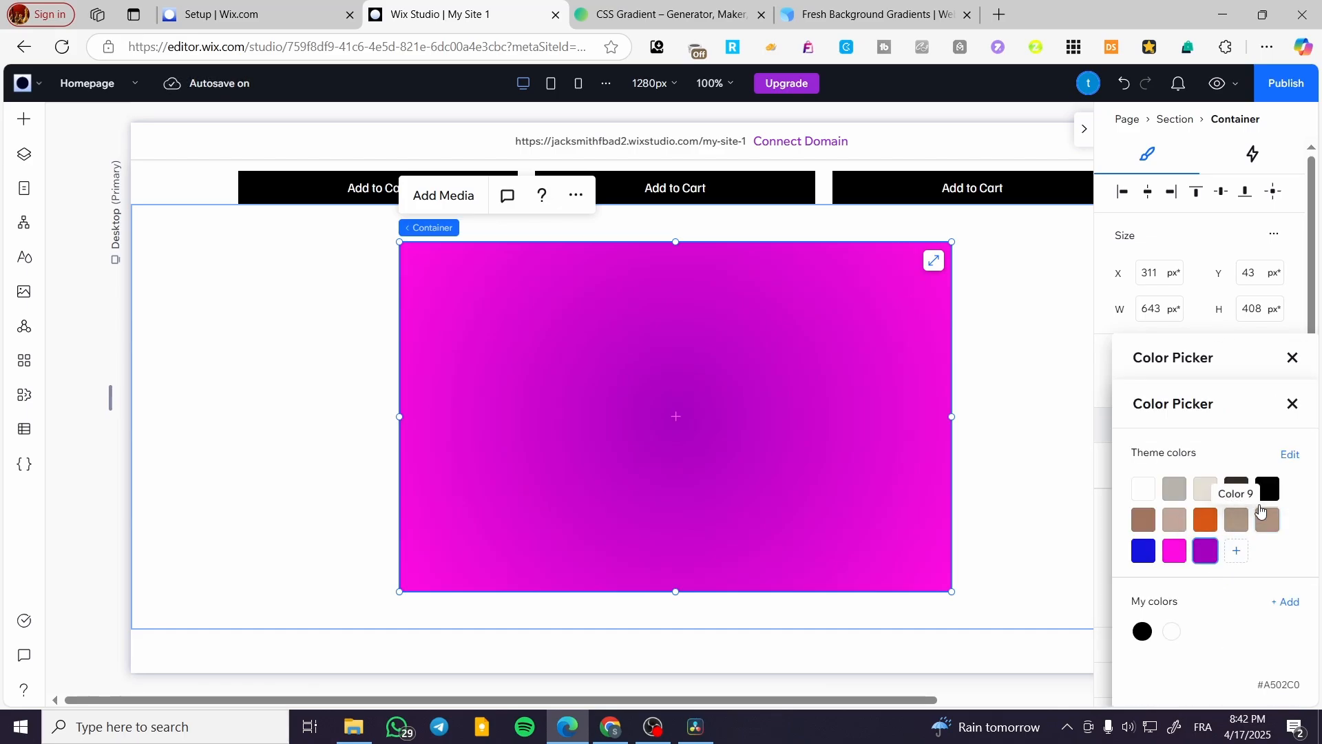
click(1175, 521)
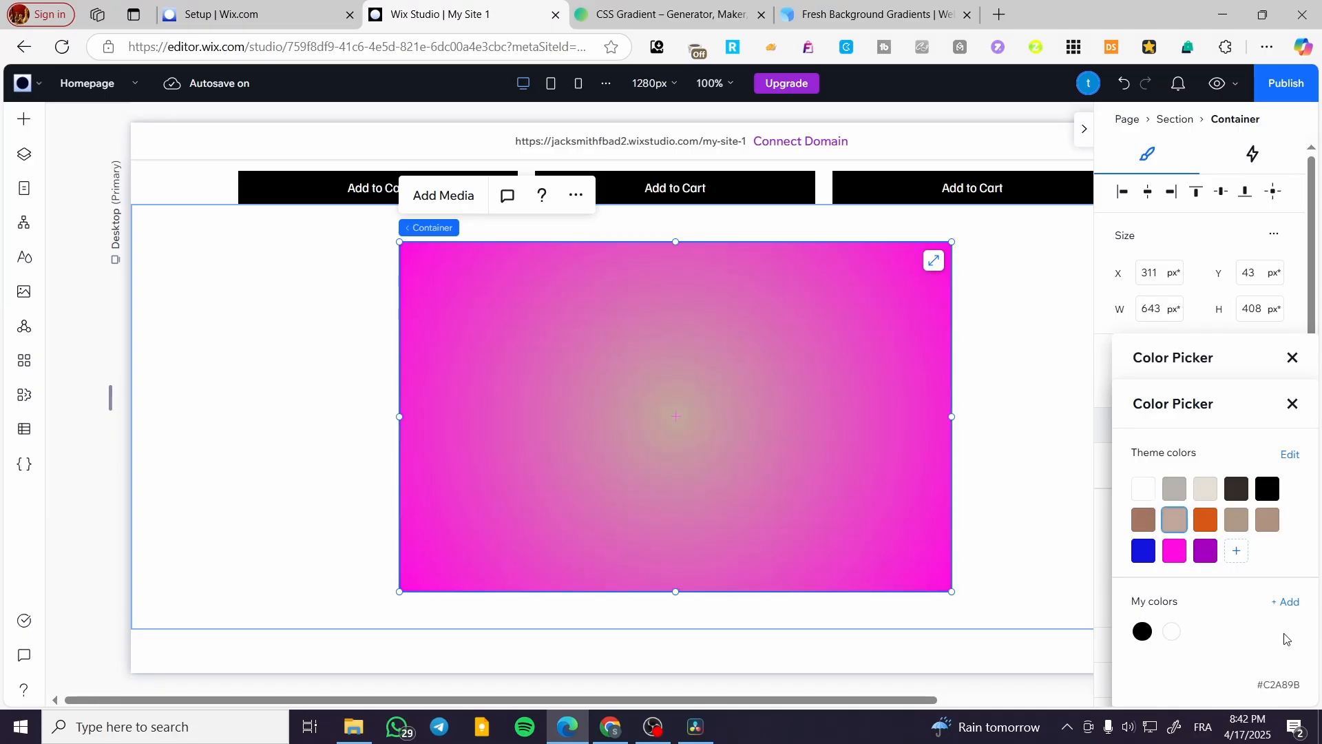
click(1205, 520)
click(1293, 404)
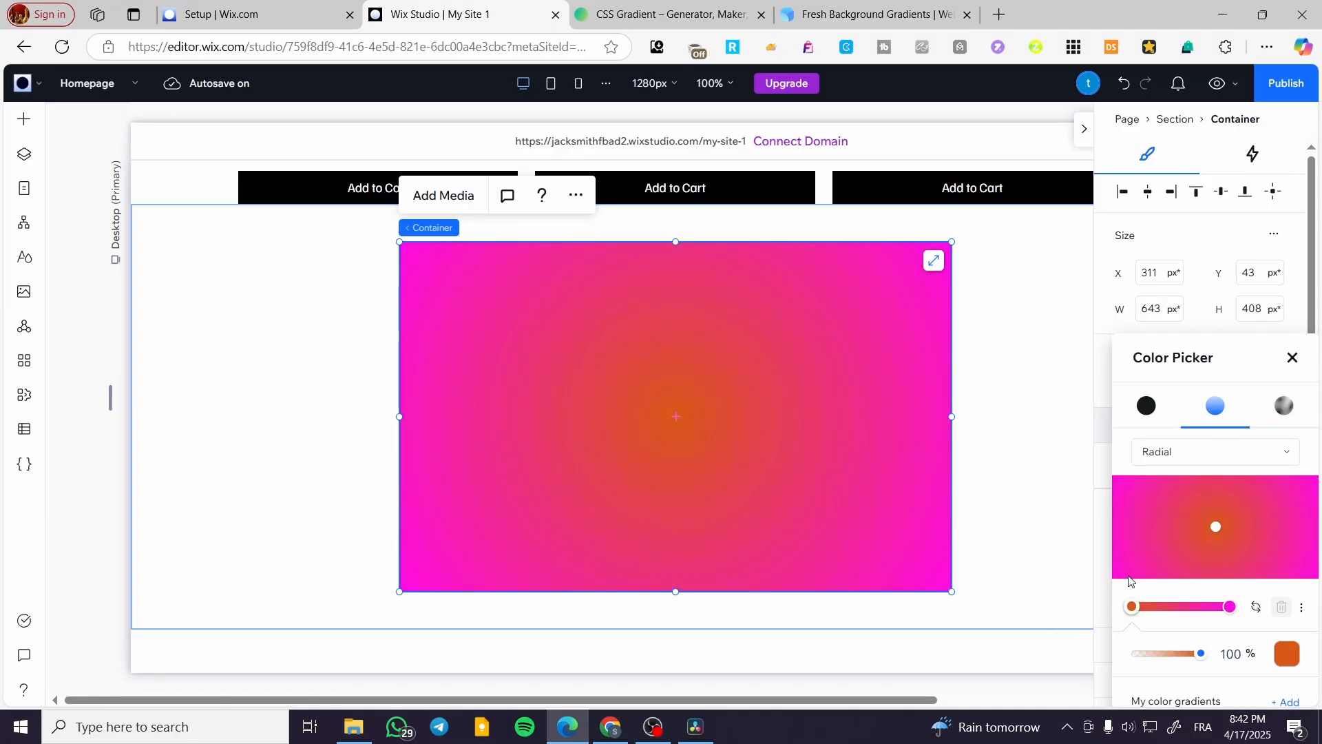
Lower the orange colour stop's opacity to 47% and shift the radial gradient's centre slightly downward.
drag(1201, 654, 1164, 656)
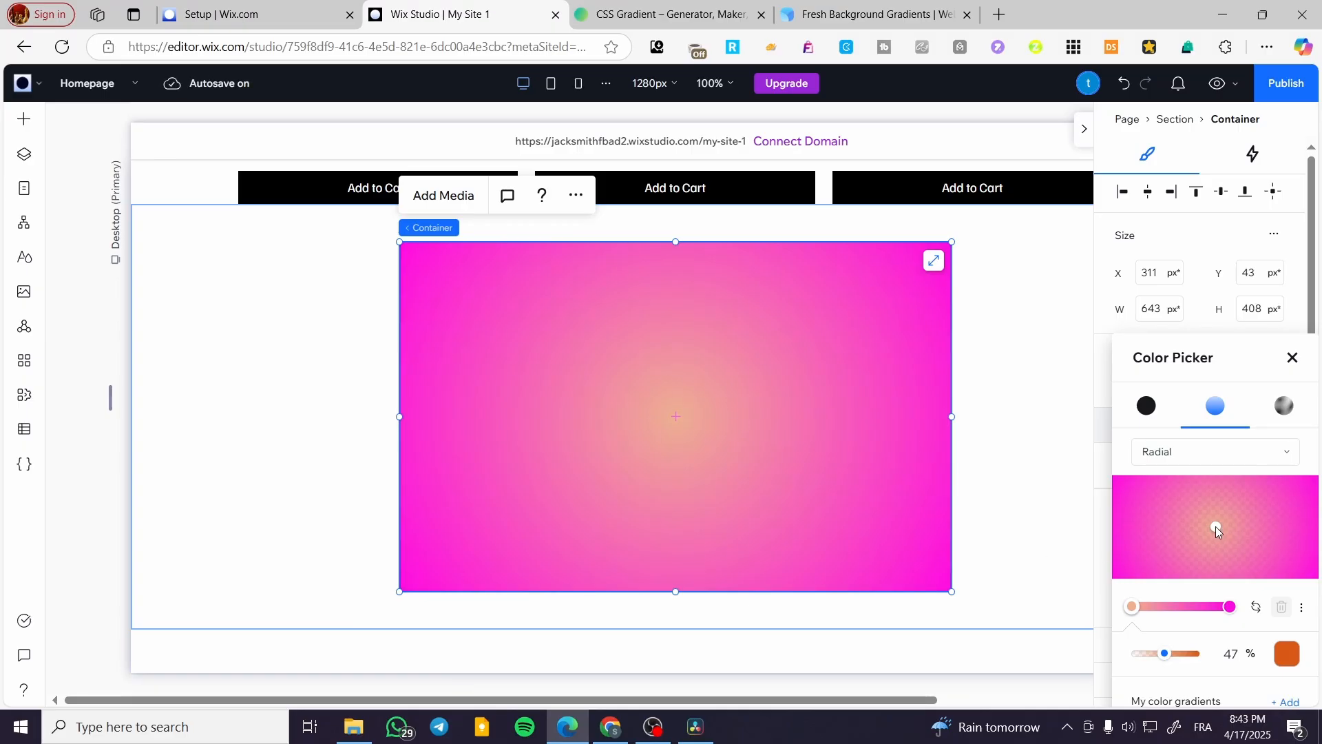
mouse_move(1216, 526)
mouse_down()
mouse_move(1226, 536)
mouse_move(1272, 501)
mouse_move(1183, 502)
mouse_move(1150, 555)
mouse_move(1279, 564)
mouse_move(1290, 534)
mouse_move(1224, 515)
mouse_move(1212, 532)
mouse_up()
click(1230, 607)
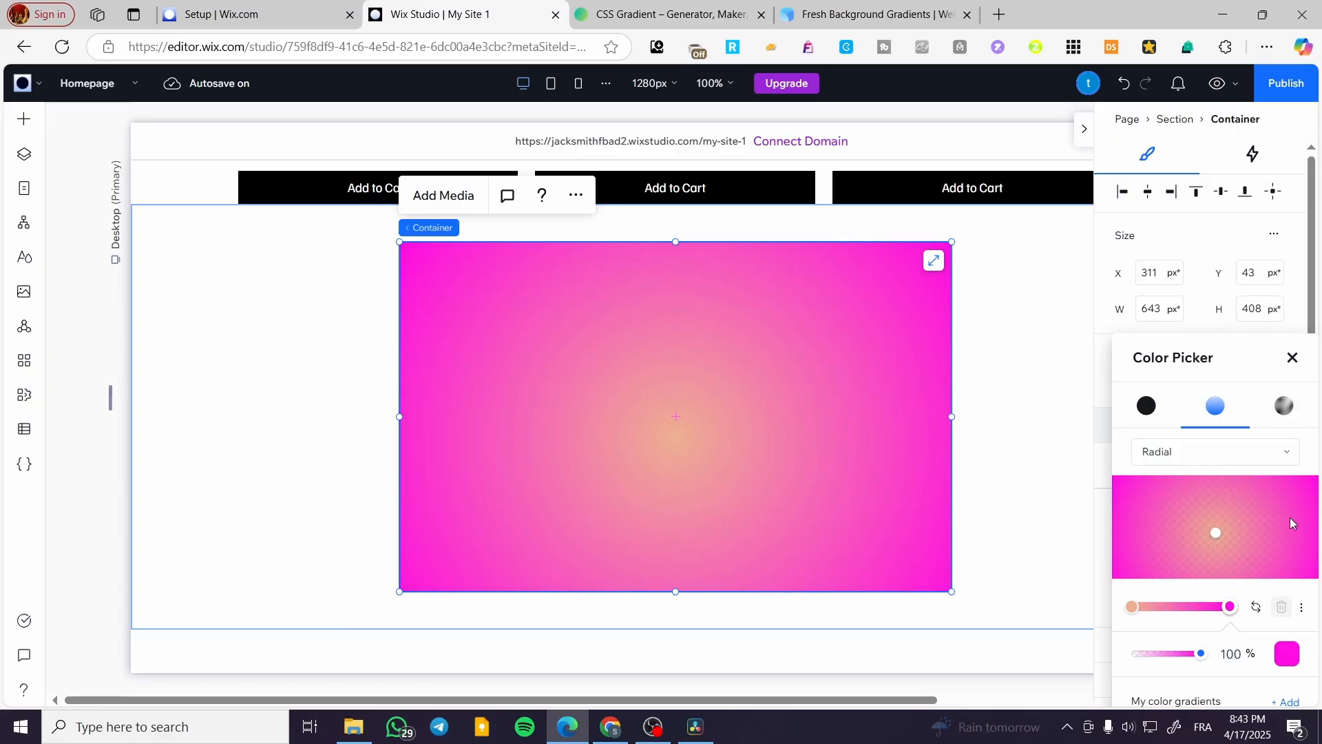
Change the gradient type to Conic and move its centre point to the container's right edge.
click(1255, 456)
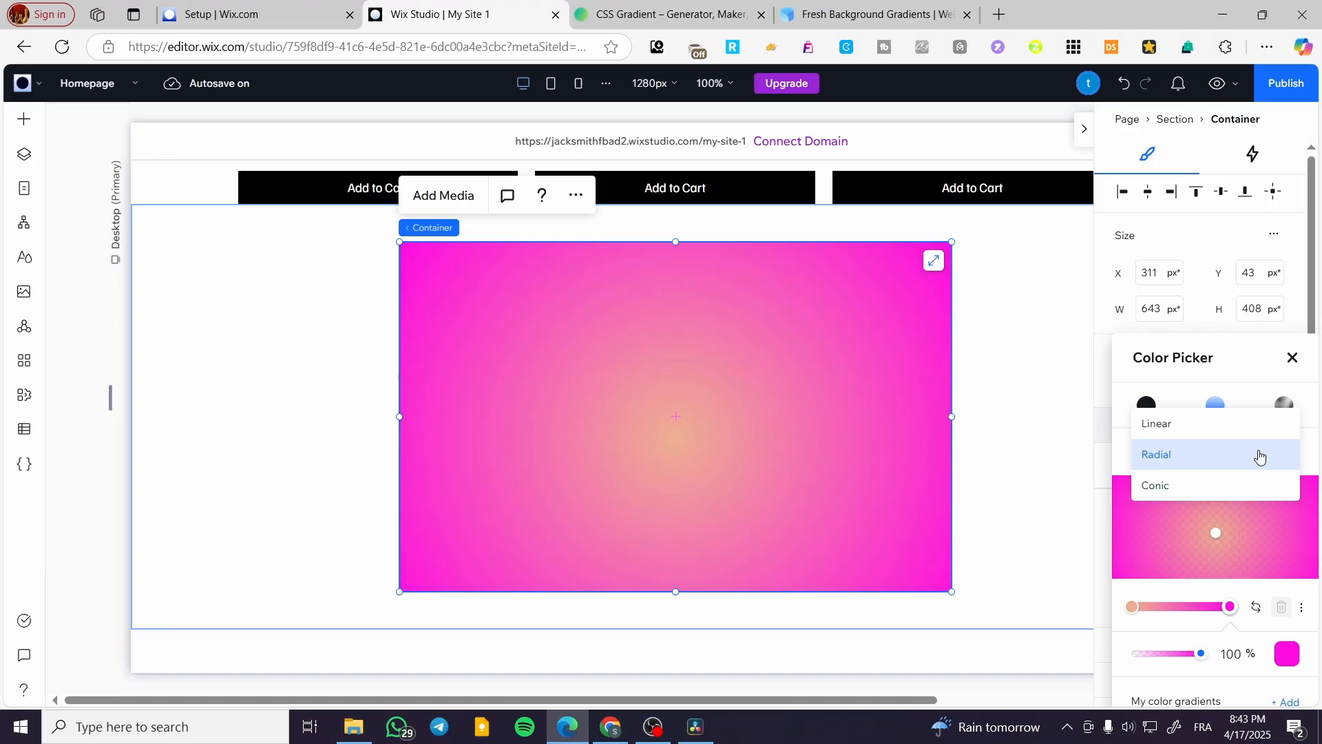
click(1164, 486)
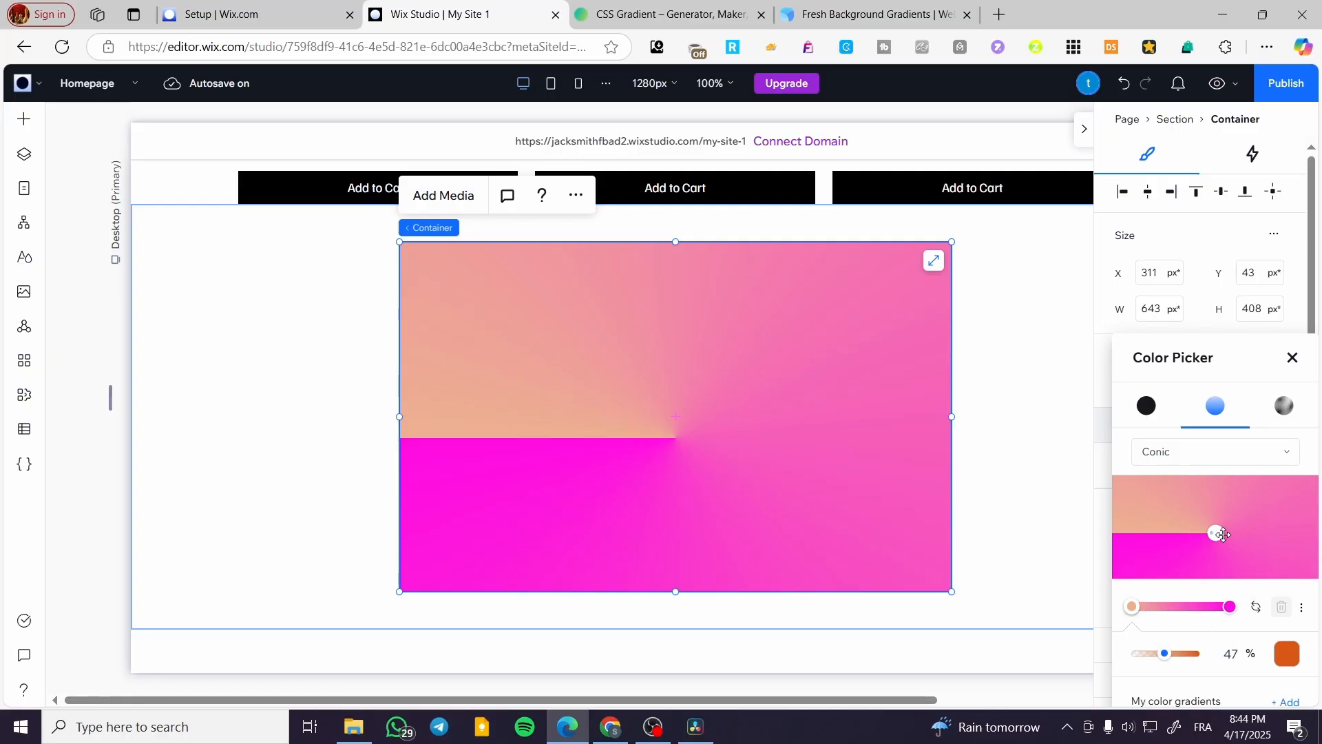
drag(1222, 533, 1315, 541)
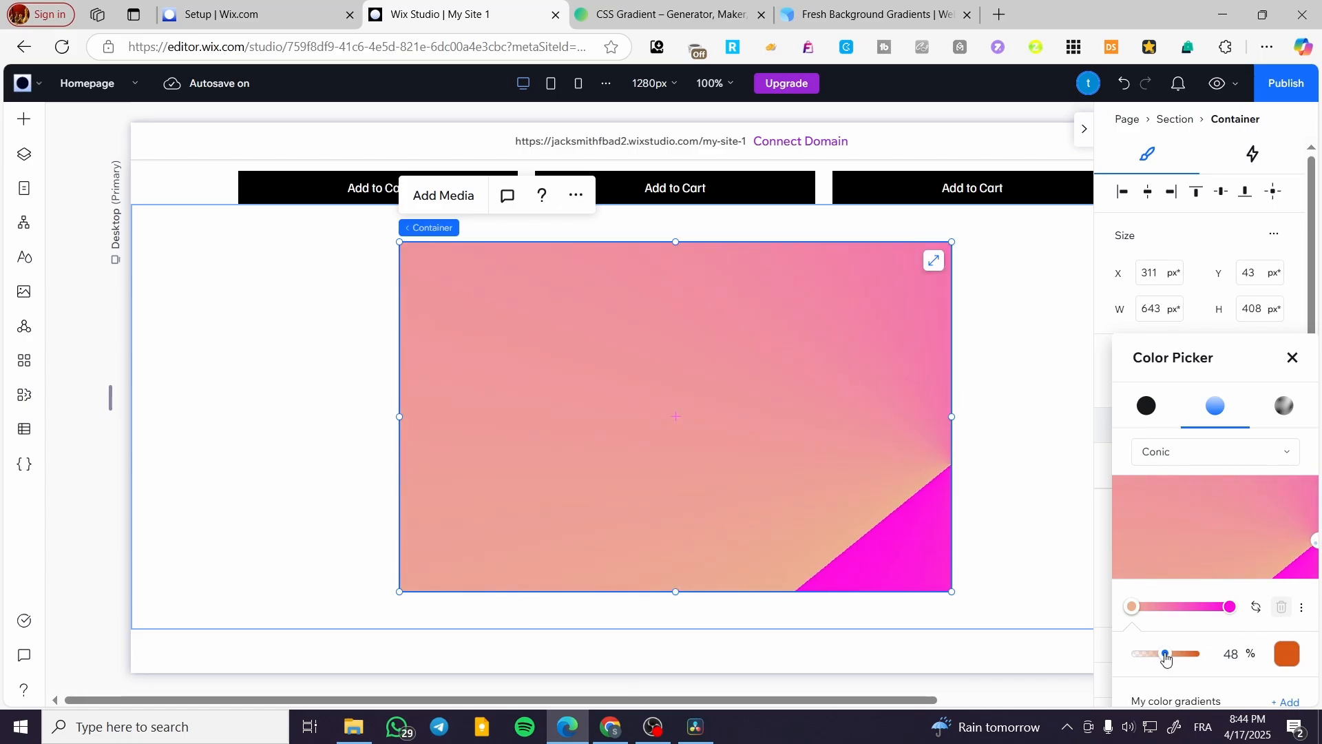
Set the first colour stop's opacity to 48% and its colour to the pink theme colour Color 12 (#FF0BE2).
mouse_move(1165, 658)
mouse_down()
mouse_move(1150, 661)
mouse_move(1165, 662)
mouse_up()
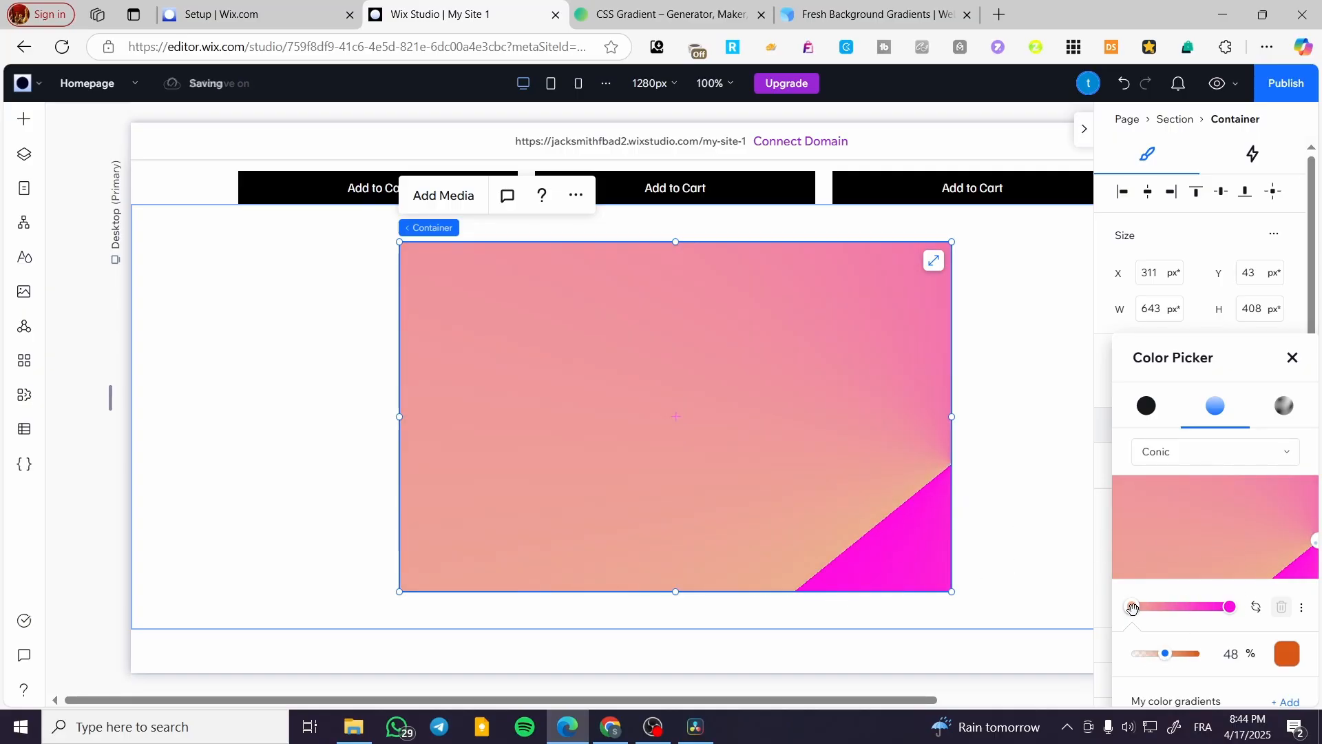
click(1286, 657)
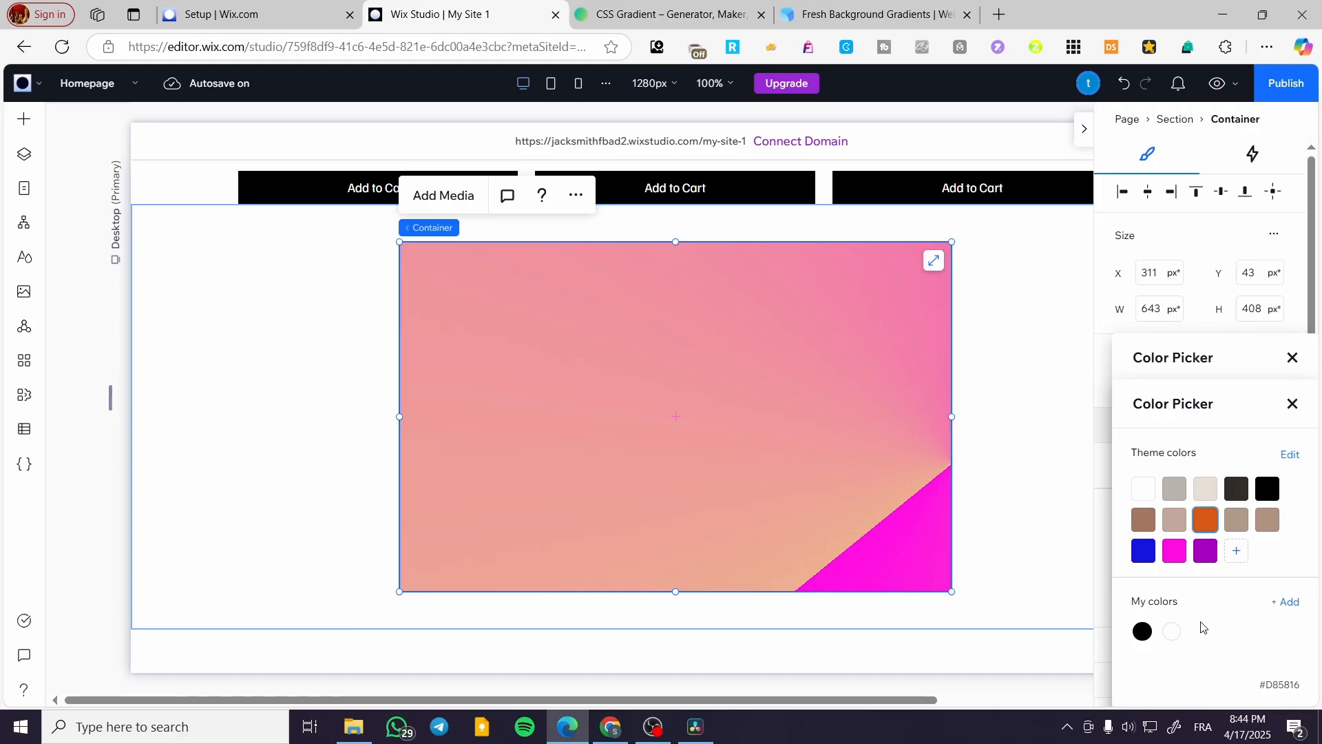
click(1175, 554)
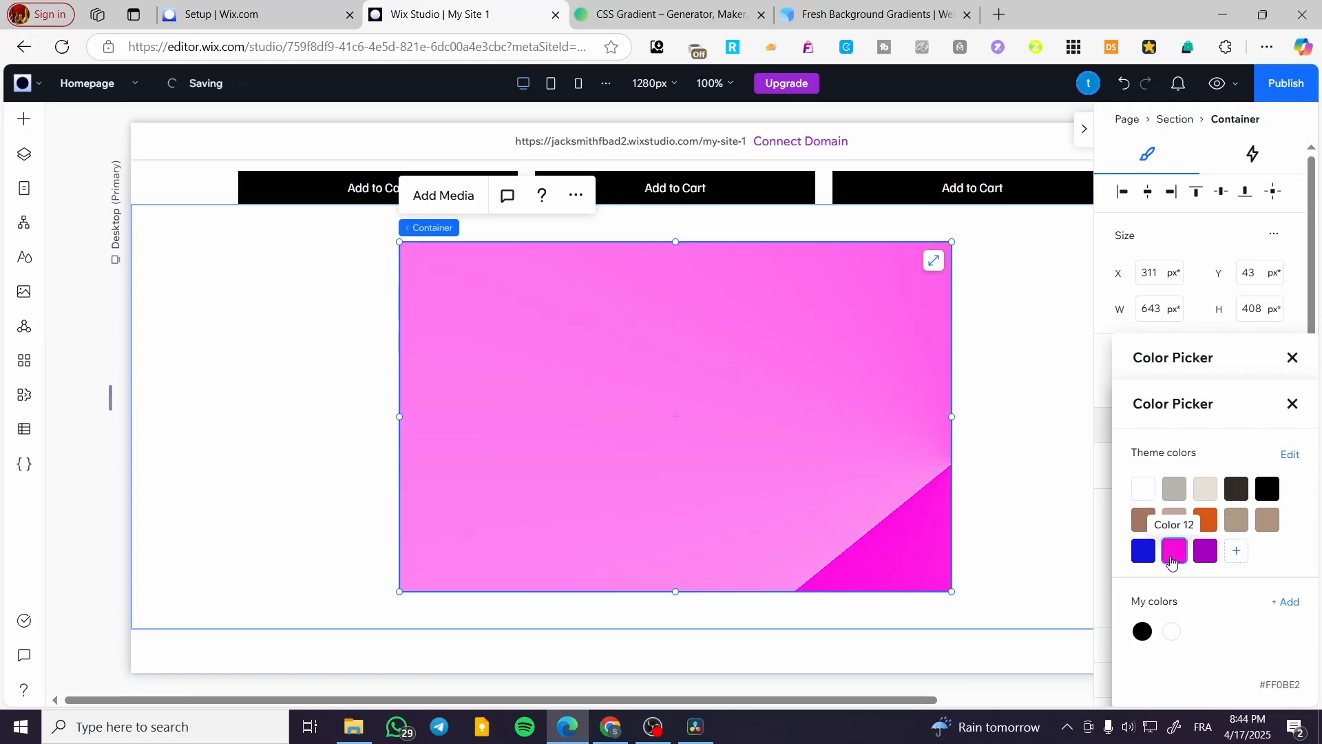
click(1292, 403)
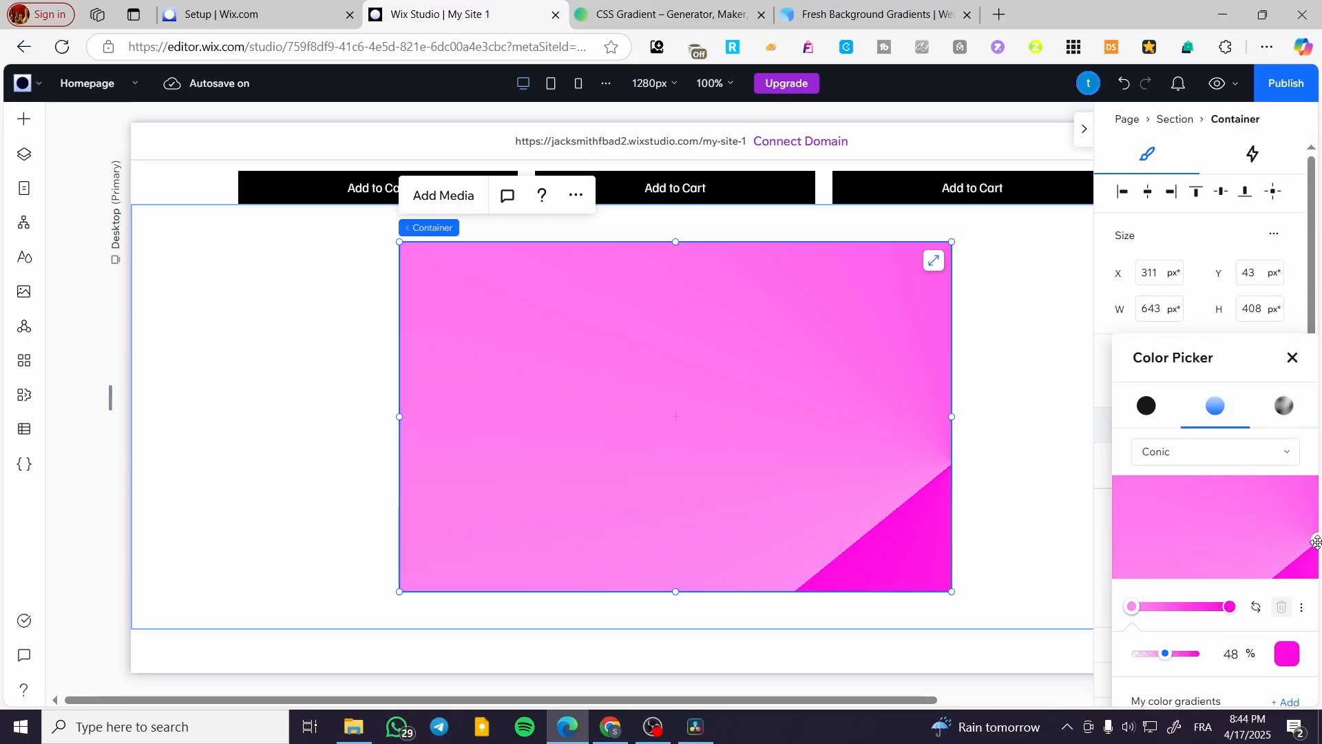
Reposition the conic gradient's centre on the right edge so its colour boundary crosses the container's full width, keeping the Conic type.
drag(1314, 543, 1257, 557)
drag(1251, 563, 1318, 536)
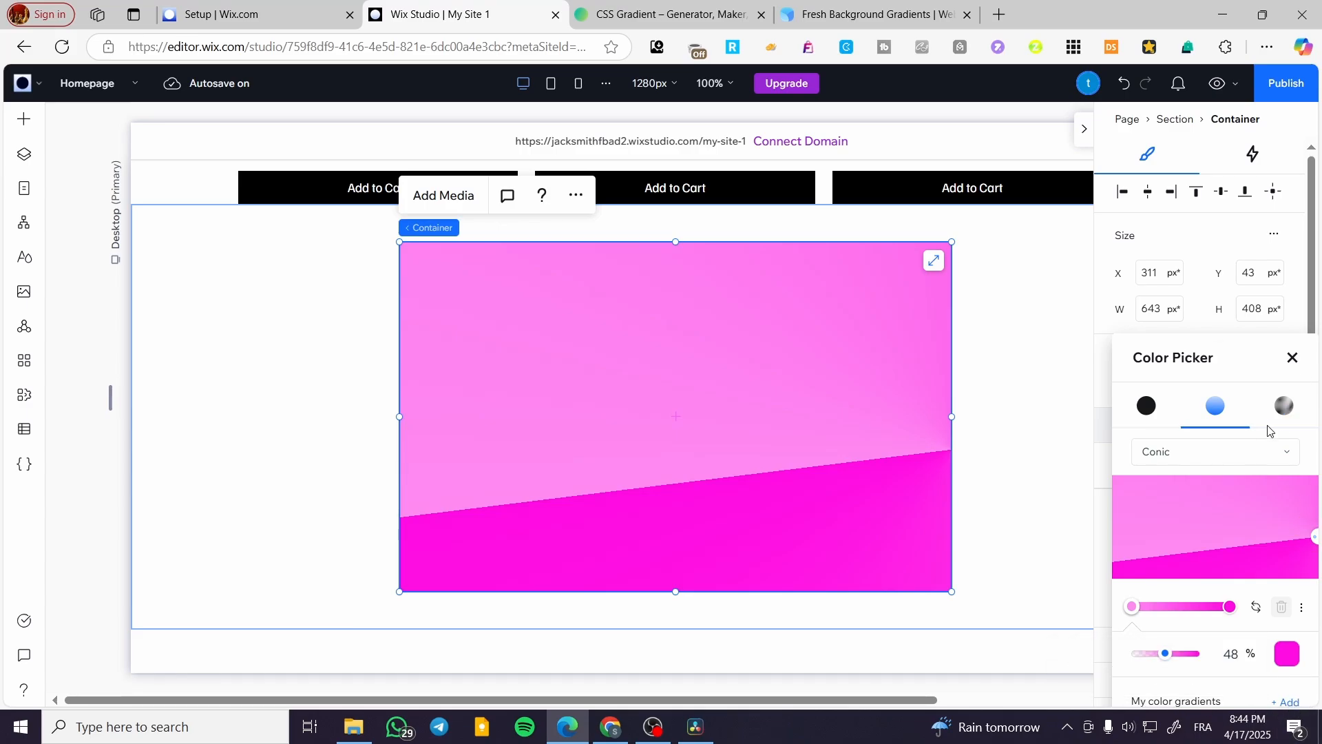
click(1219, 455)
click(1214, 356)
Switch to the CSS Gradient website and load the purple, red and orange preset, keeping its red stop at 50.
click(837, 6)
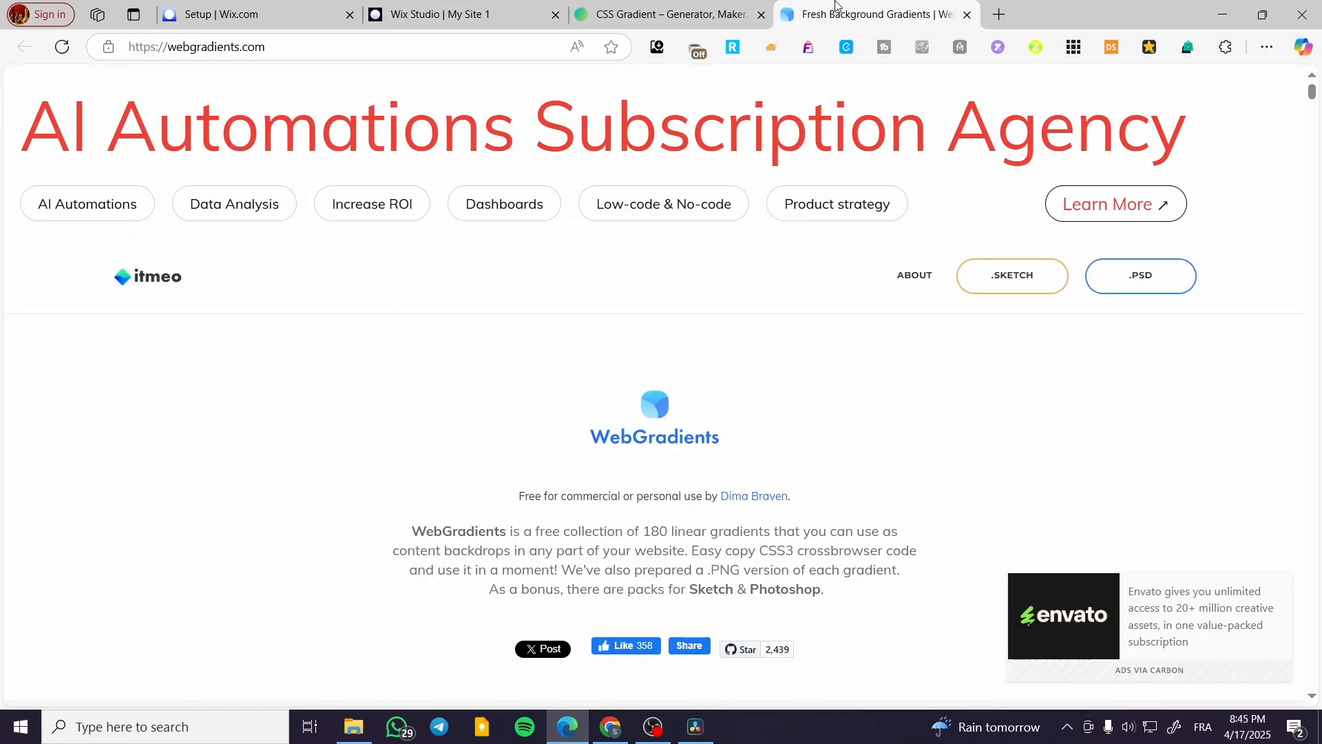
click(604, 20)
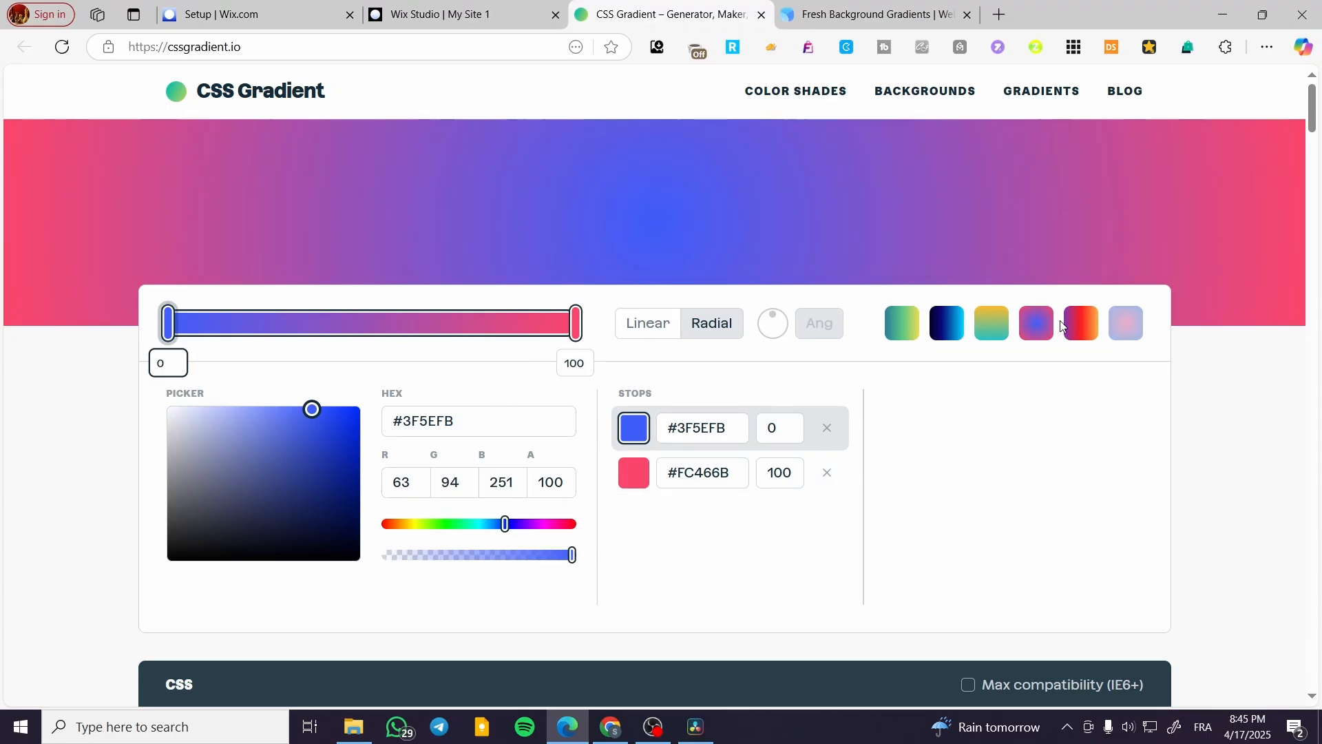
click(1125, 325)
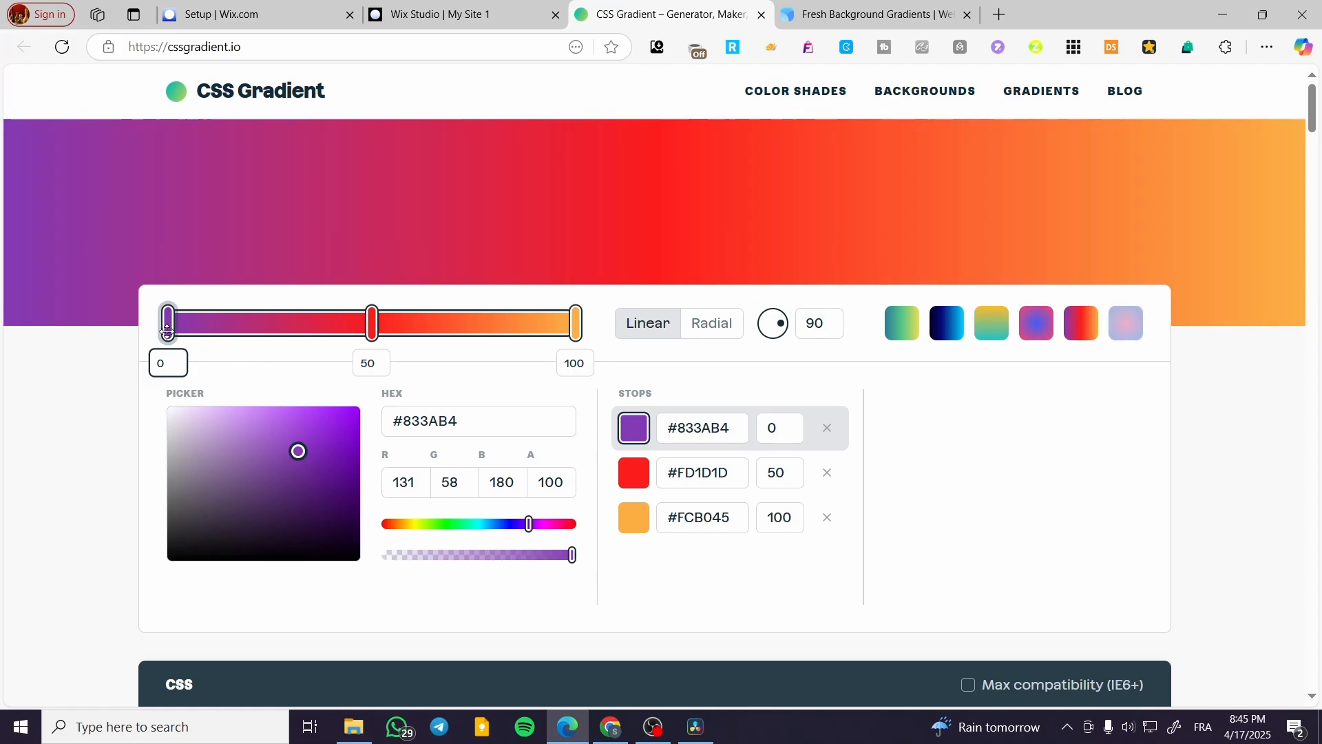
drag(167, 331, 167, 331)
mouse_move(372, 322)
mouse_down()
mouse_move(258, 321)
mouse_move(637, 326)
mouse_move(383, 322)
mouse_move(369, 337)
mouse_up()
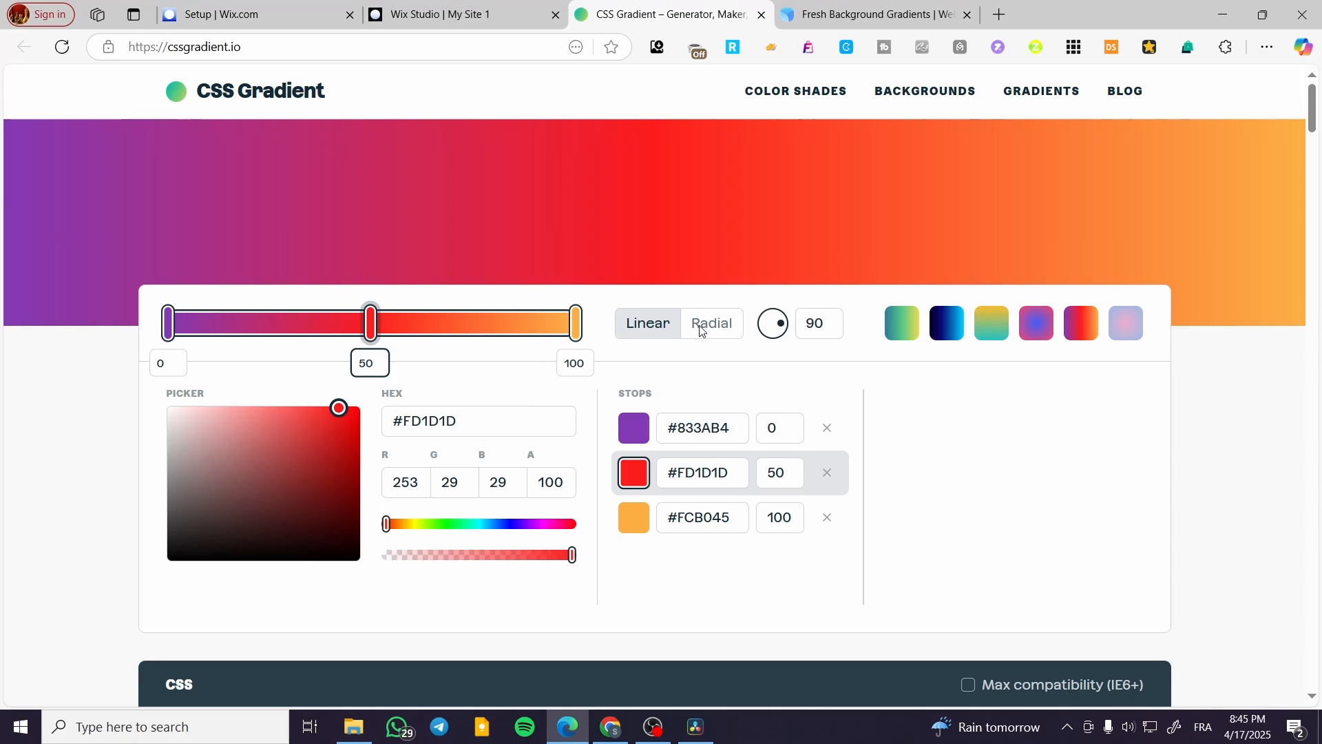
Try the Radial type on the preset gradient and remove its middle red stop #FD1D1D from the Linear version.
click(731, 328)
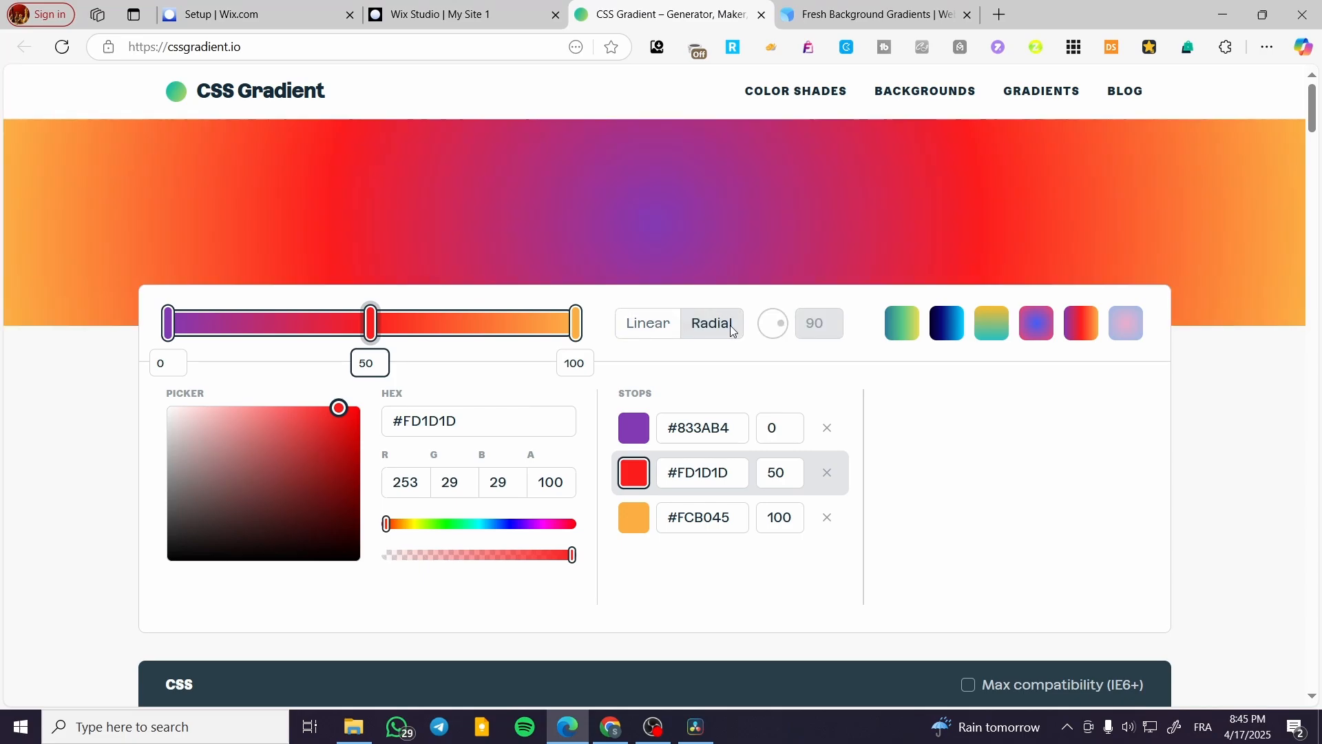
click(639, 333)
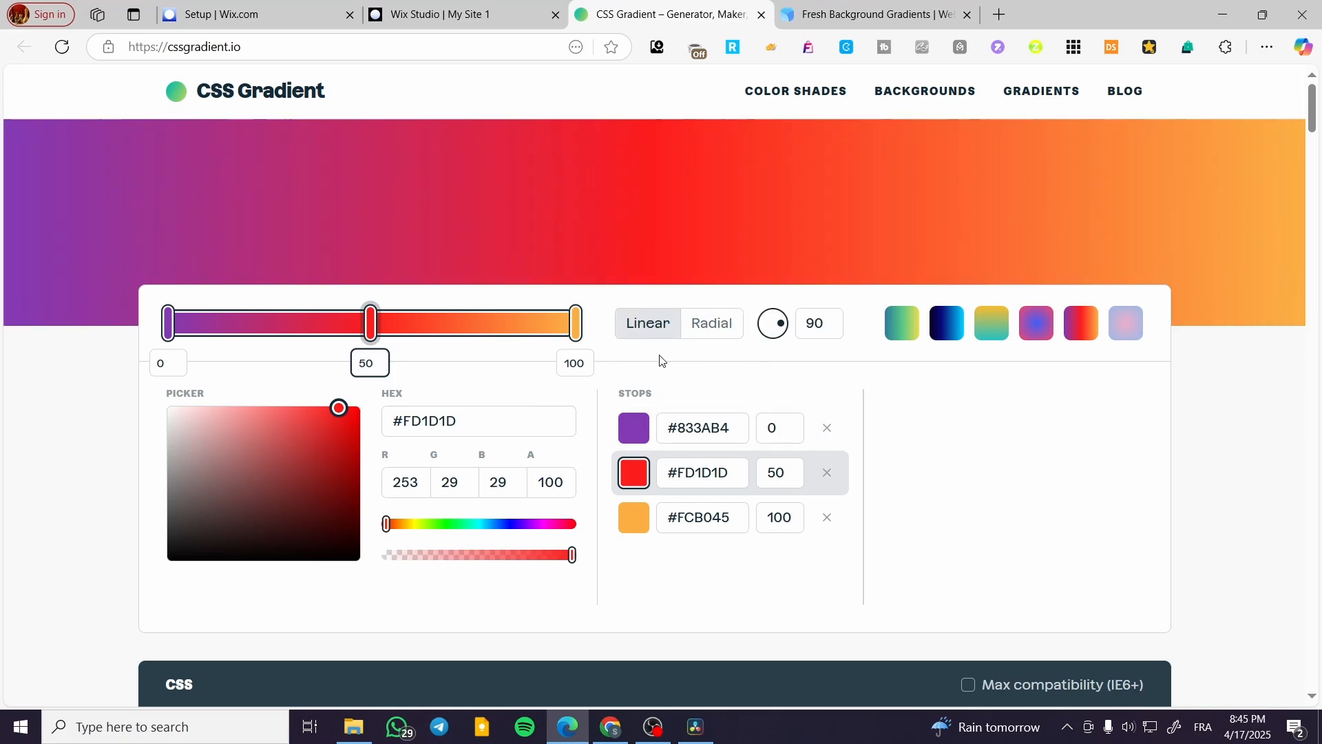
click(828, 473)
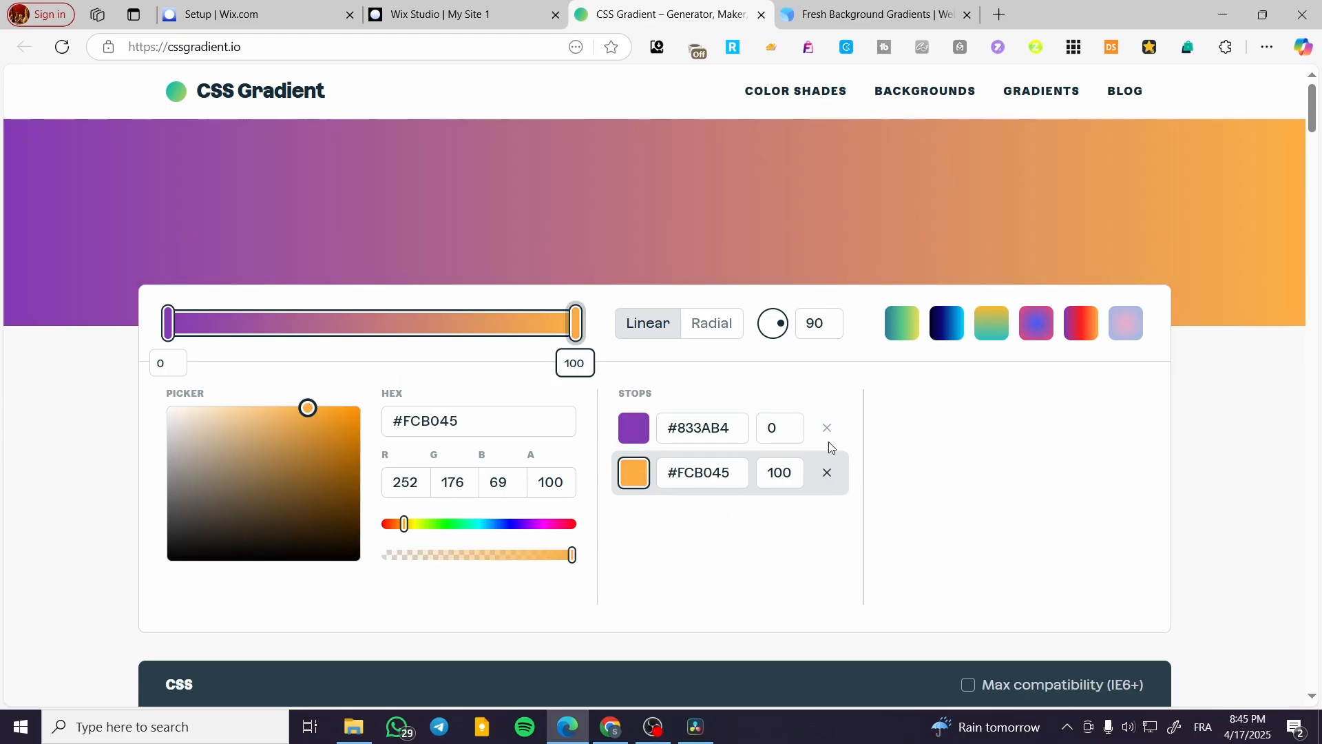
Reload the purple, red and orange preset, remove its orange stop #FCB045, and move the red stop to 100.
click(1081, 323)
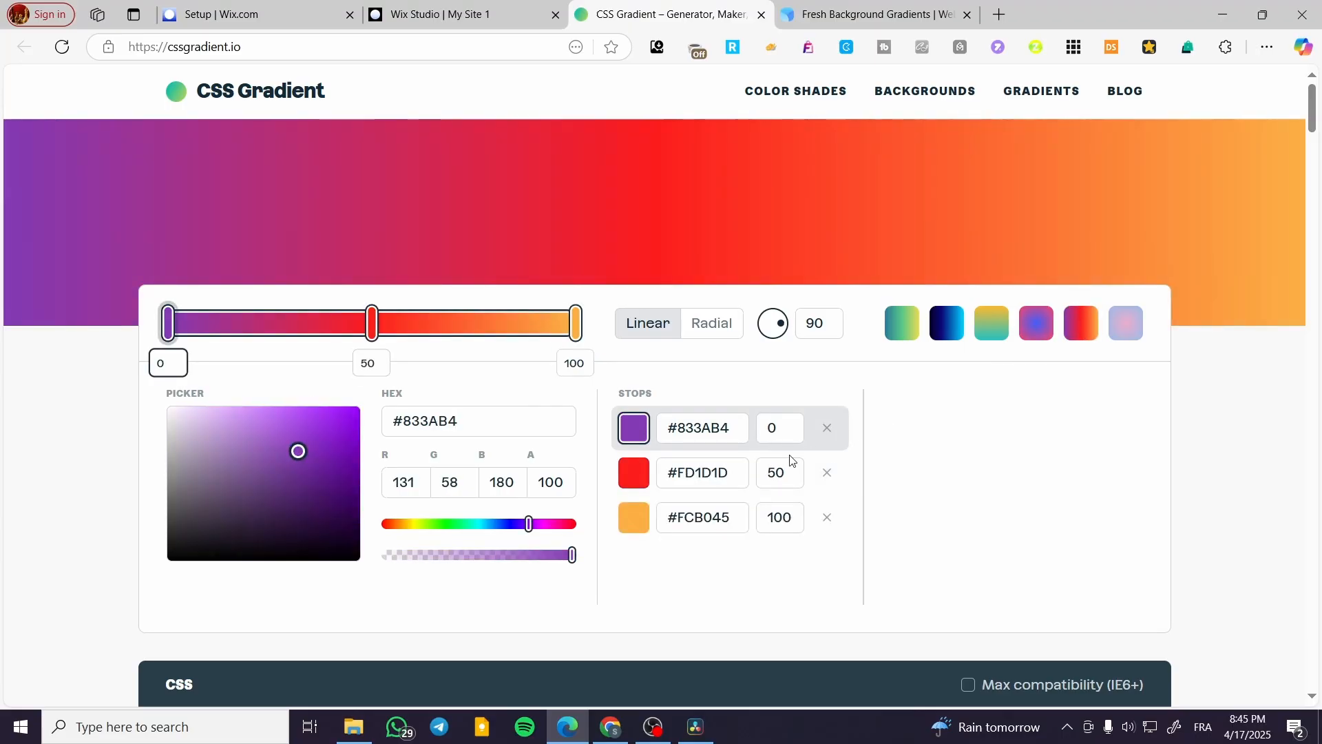
click(828, 517)
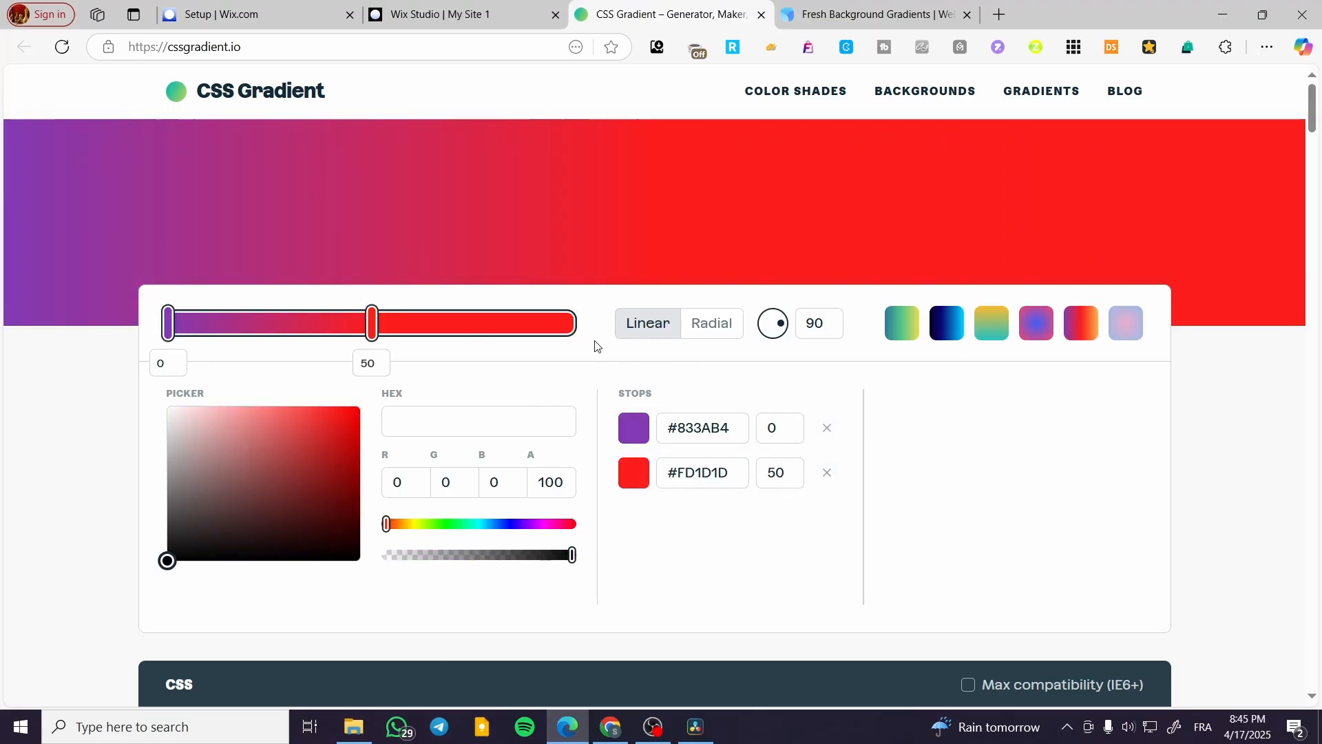
drag(372, 324, 575, 323)
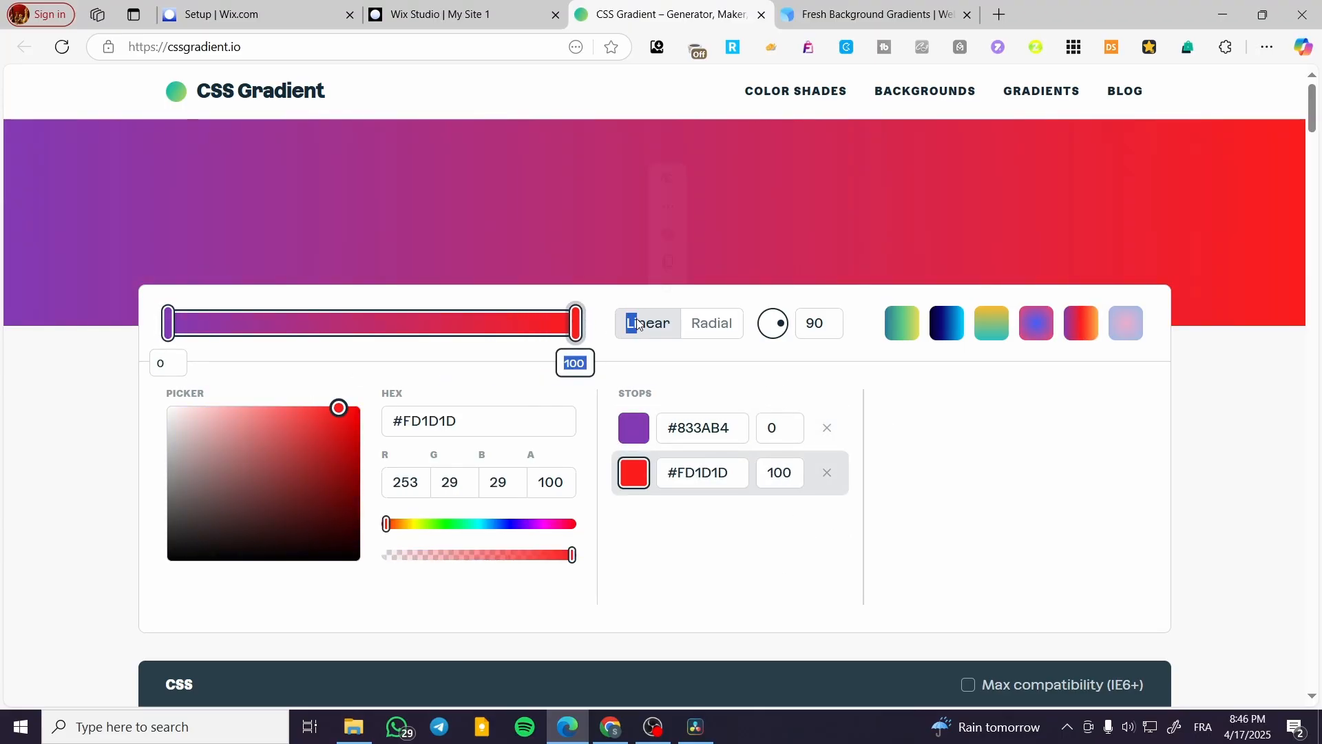
Copy the hex code #833AB4 of the gradient's purple stop.
click(733, 428)
drag(733, 428, 665, 425)
key(ctrl+c)
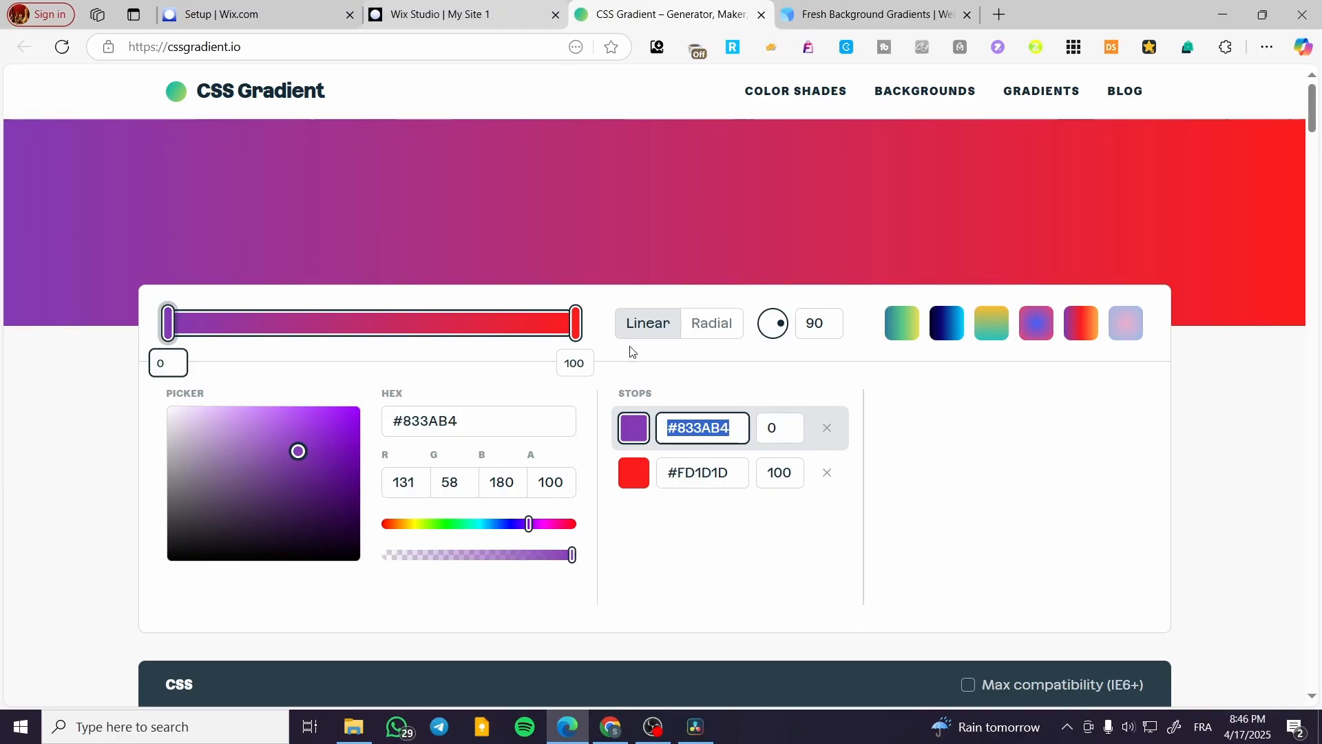
Return to Wix Studio and change the container's gradient type from Conic to Linear.
click(372, 8)
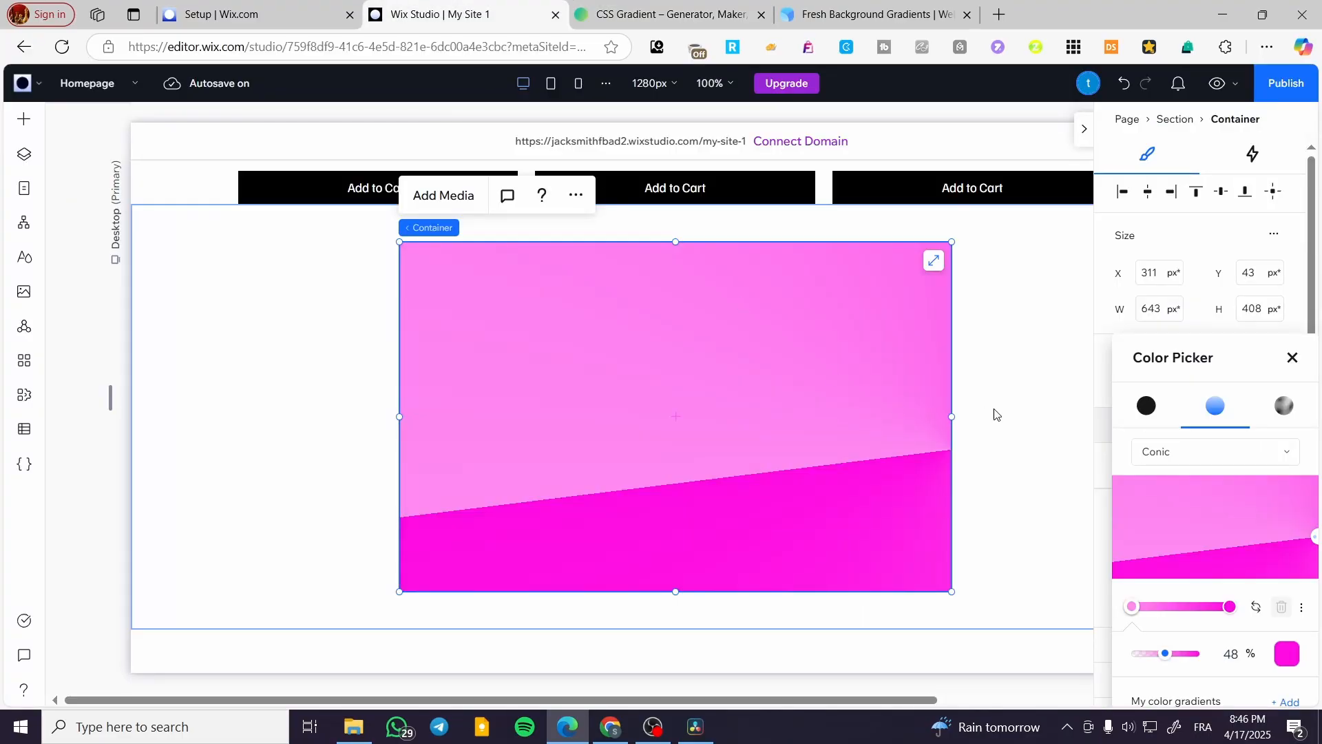
click(1208, 452)
click(1207, 391)
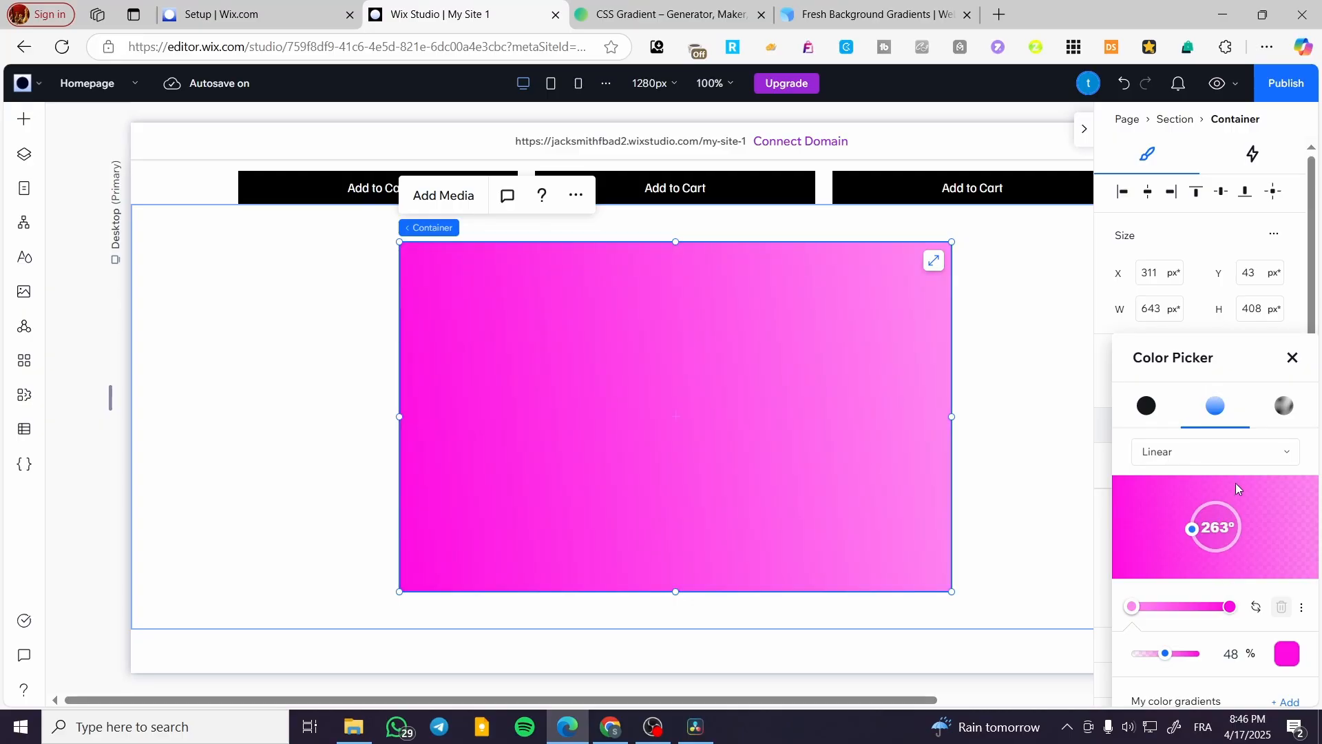
Check the source gradient's angle in CSS Gradient and set the Wix Studio container's linear gradient angle to 90°.
click(654, 14)
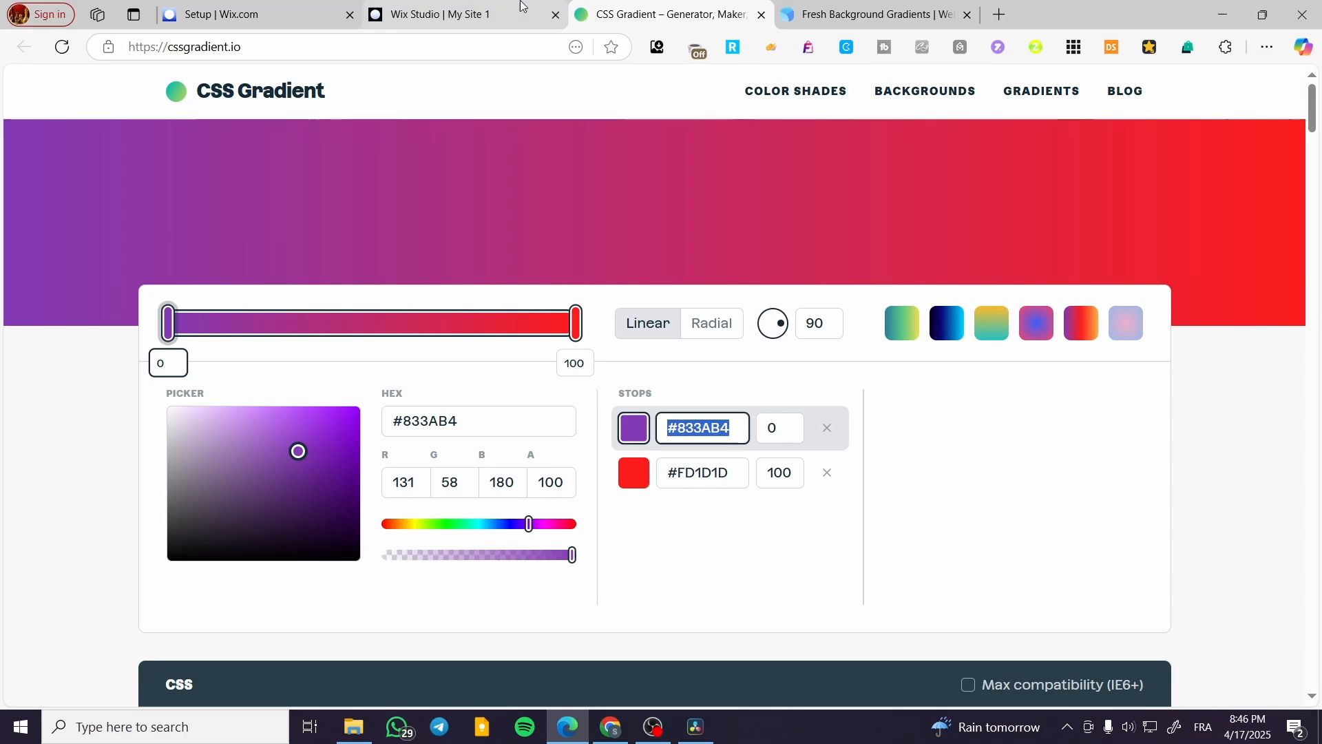
click(440, 14)
drag(1194, 532, 1258, 529)
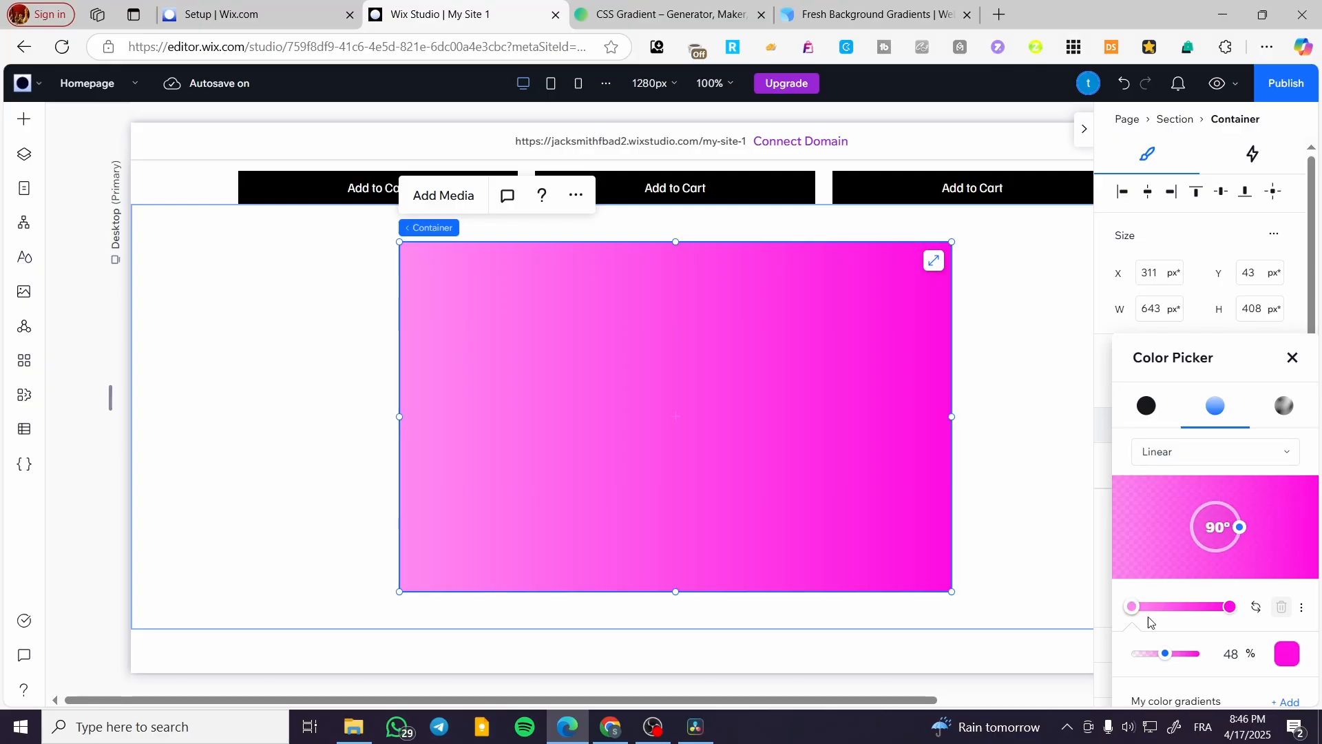
Set the container gradient's start stop to the custom colour #833AB4 copied from CSS Gradient.
click(635, 9)
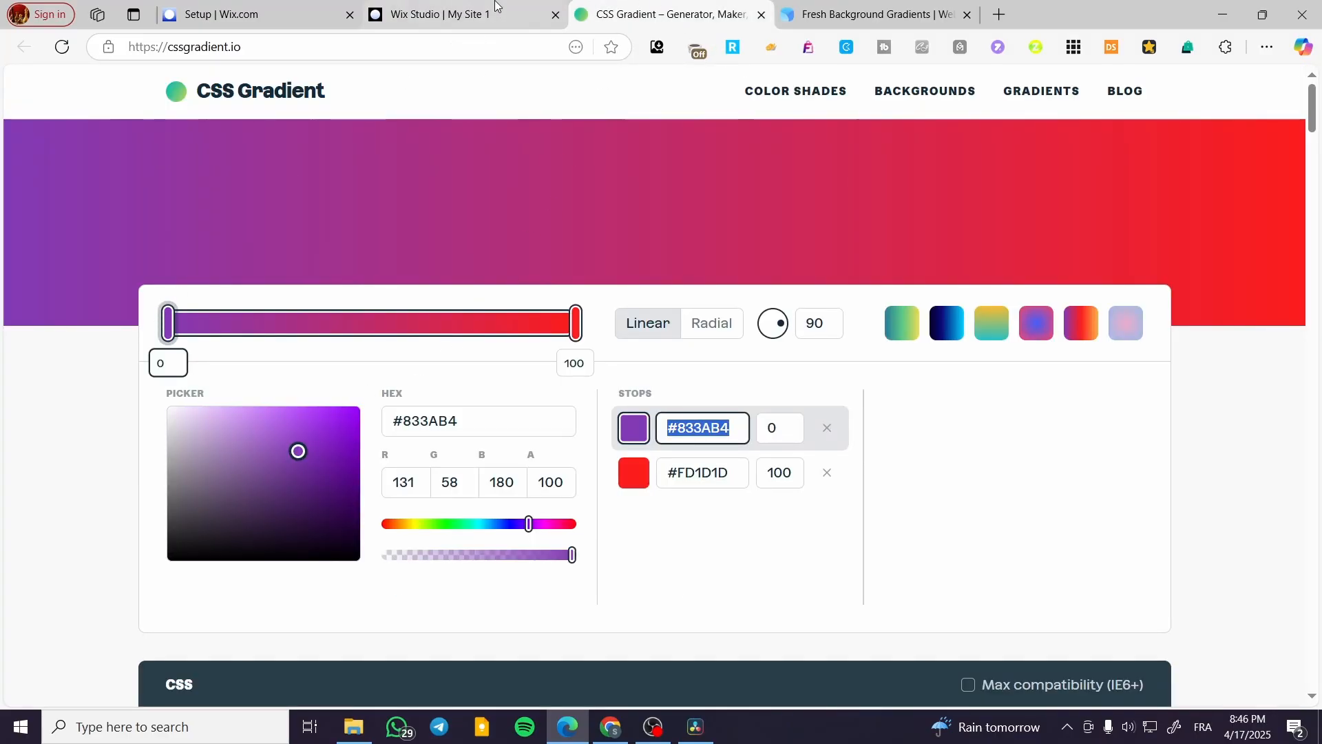
click(468, 13)
click(1287, 654)
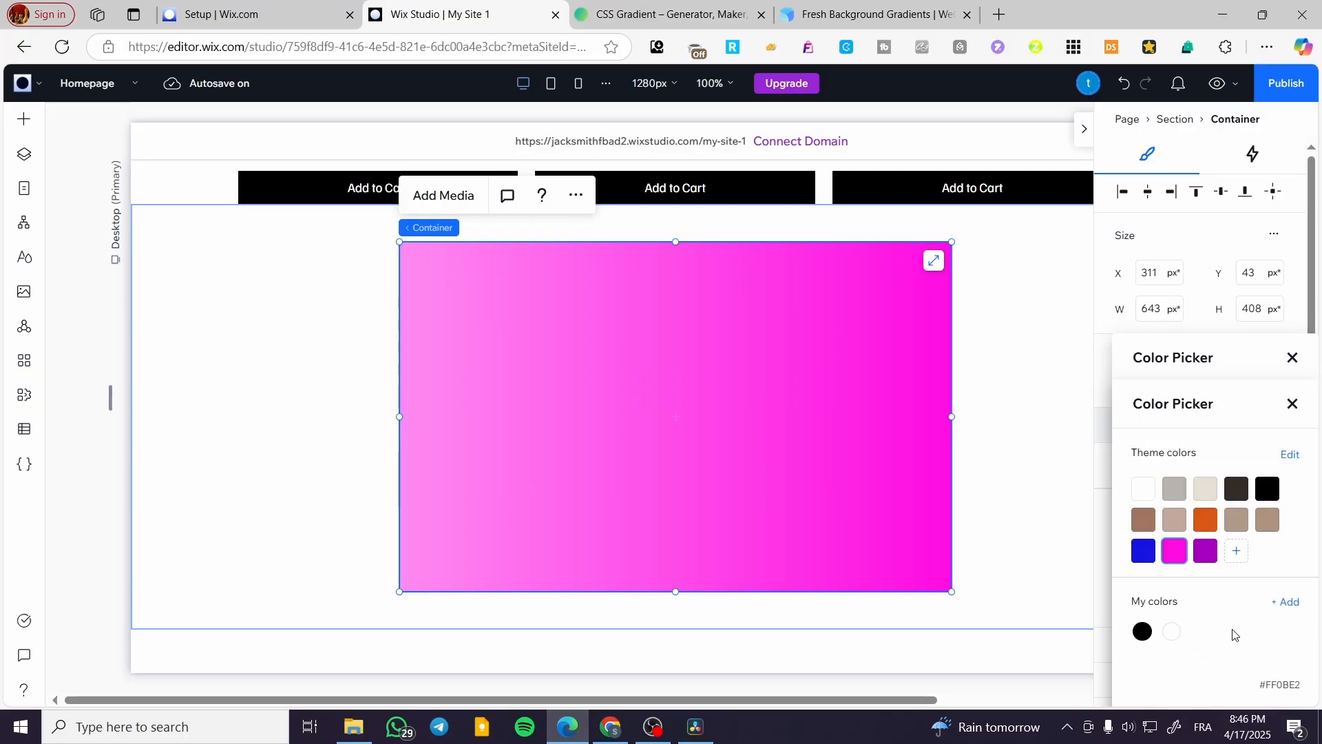
click(1237, 551)
double_click(1256, 661)
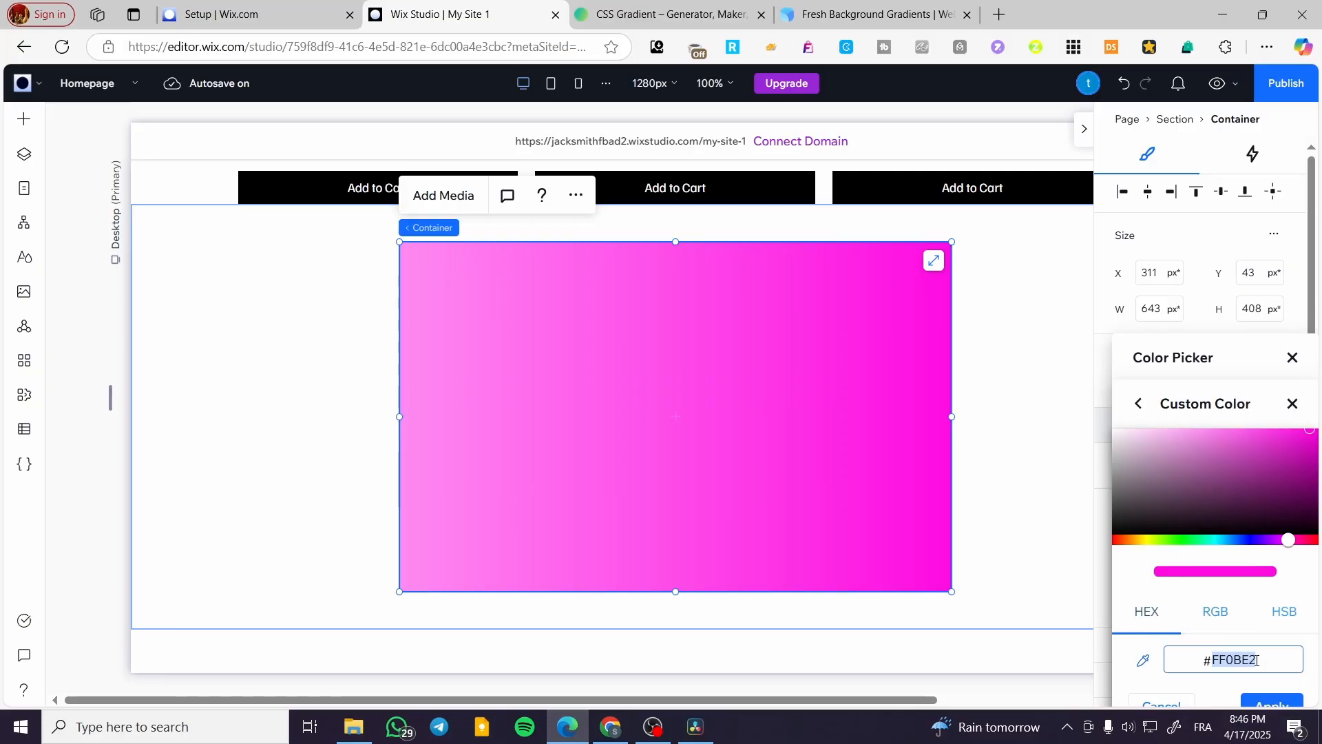
key(ctrl+v)
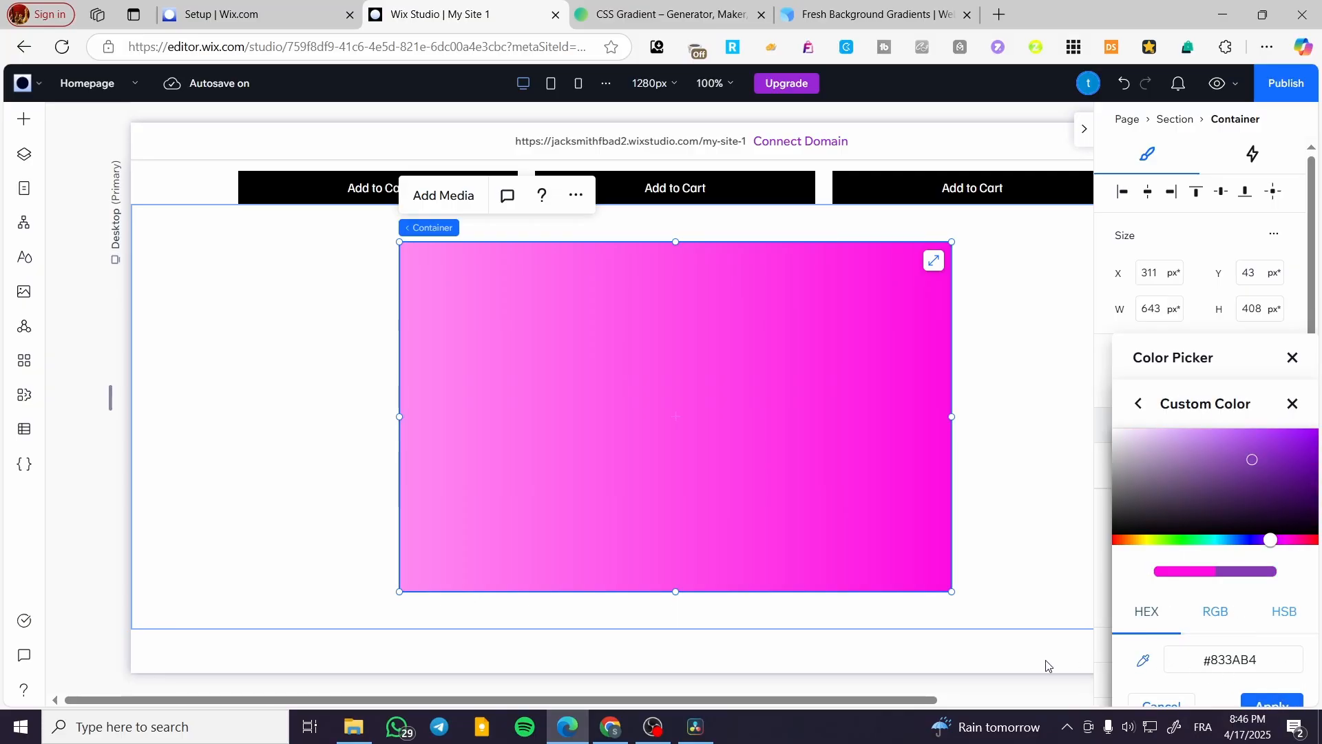
click(1272, 703)
click(1289, 449)
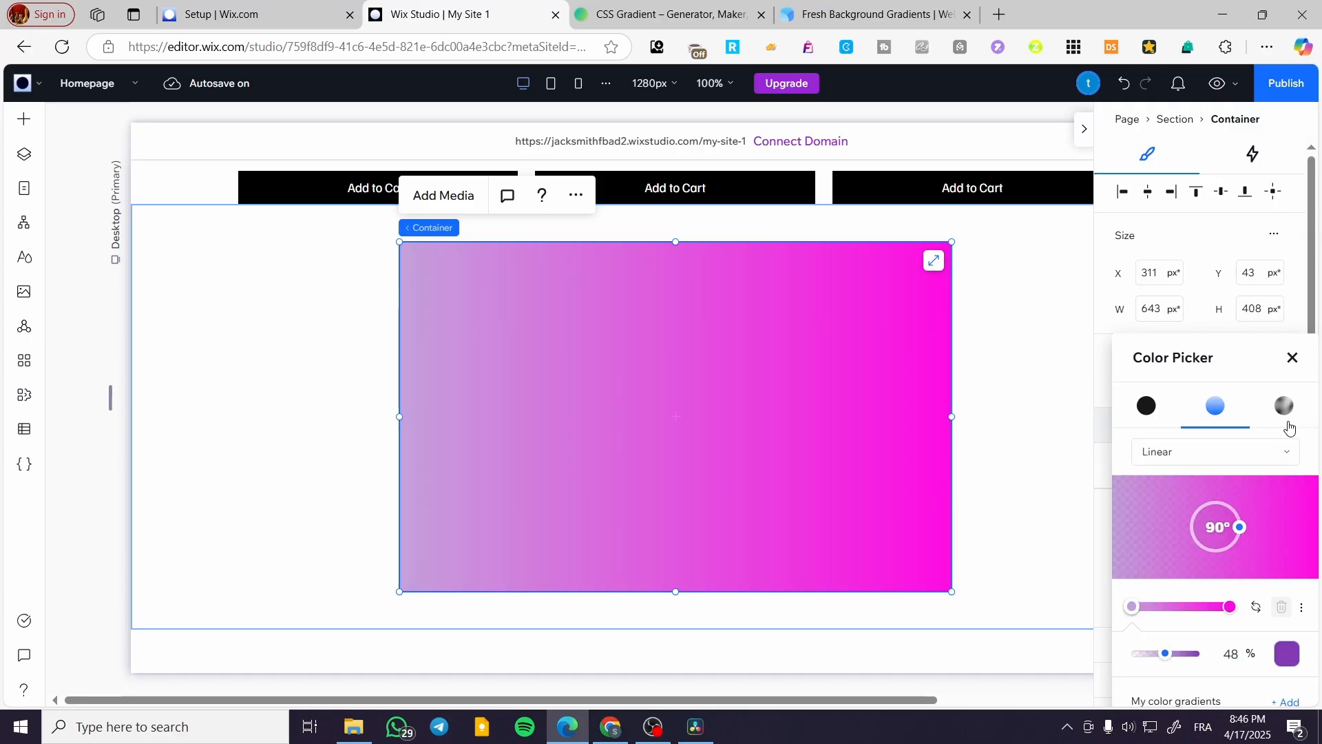
Set the container gradient's end stop to the custom colour #FD1D1D, copied from the red stop in CSS Gradient.
click(1230, 606)
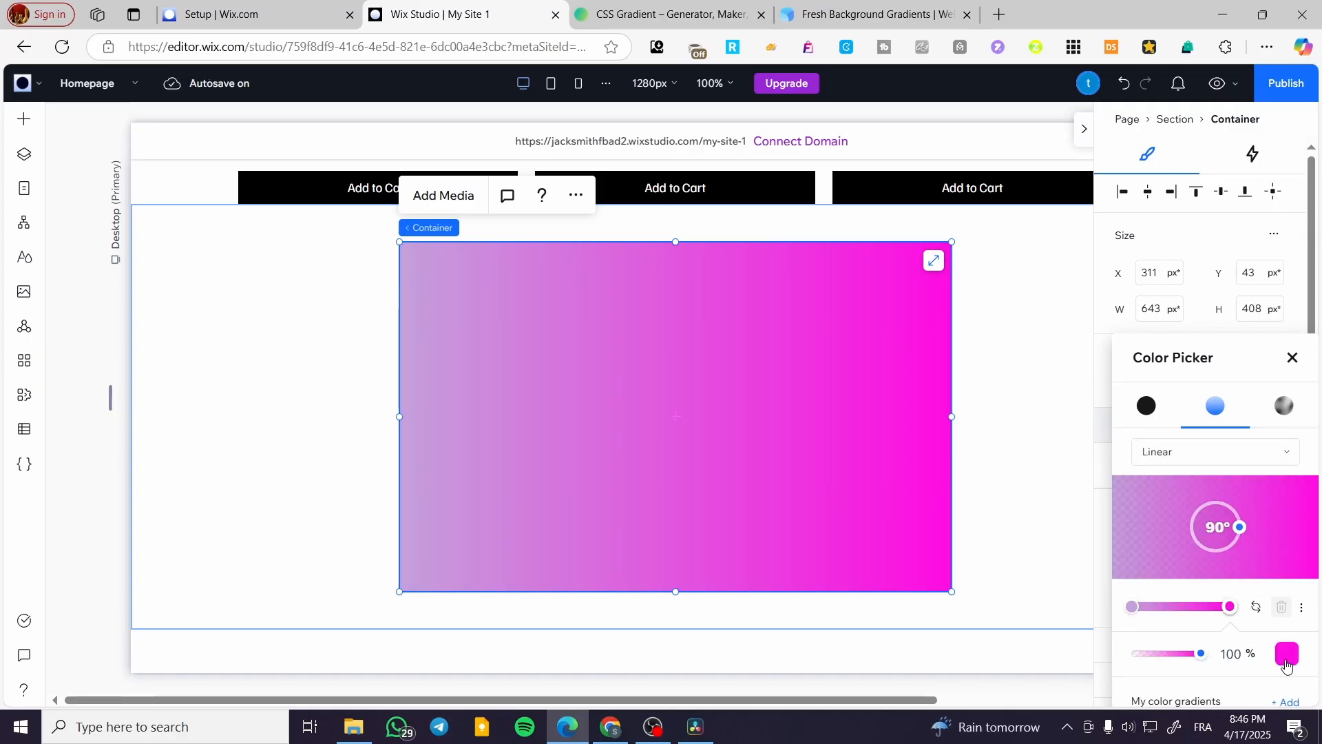
click(1285, 661)
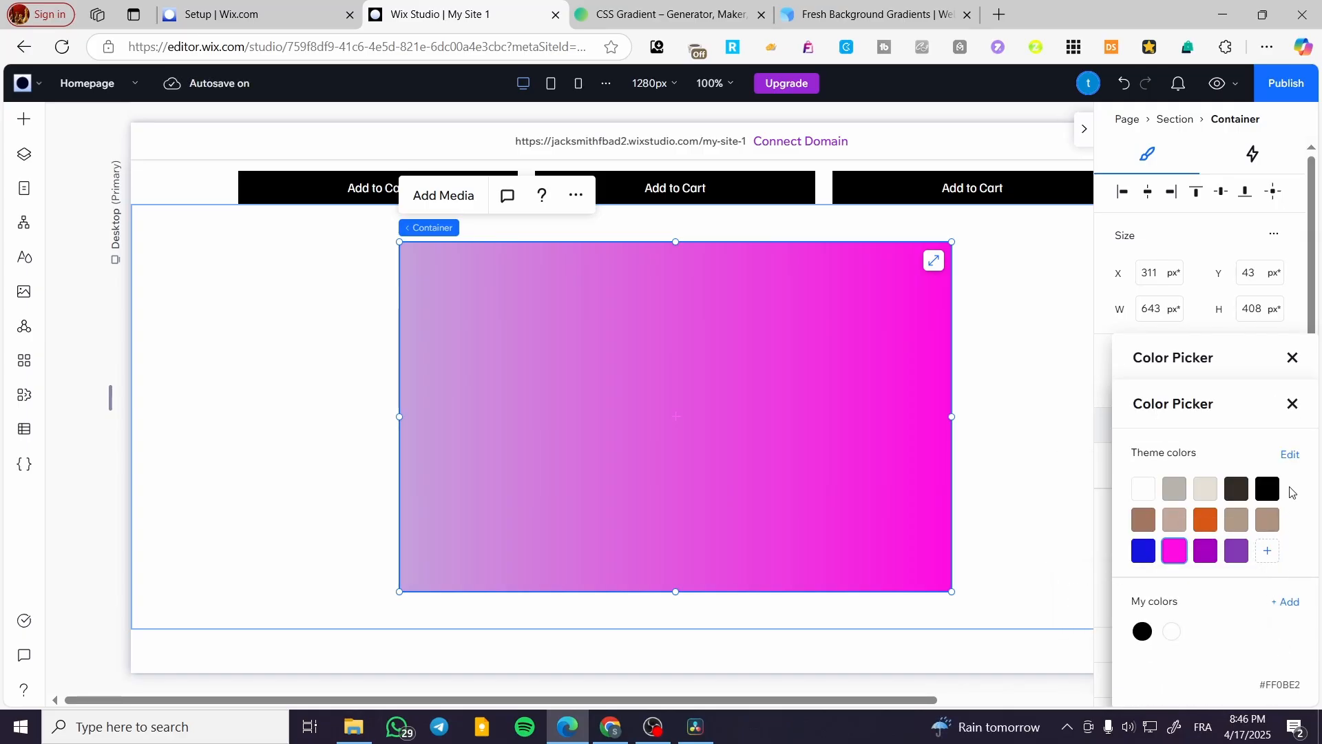
click(1267, 550)
double_click(1267, 654)
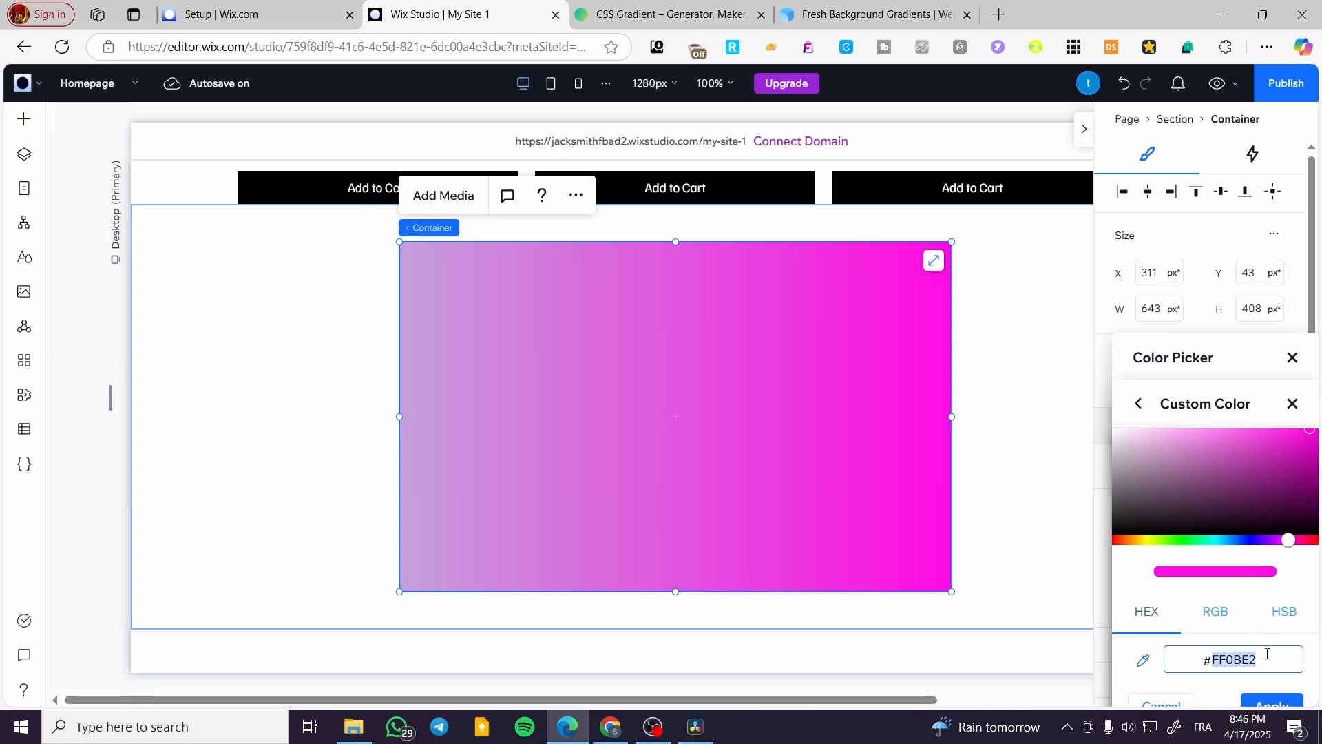
click(665, 15)
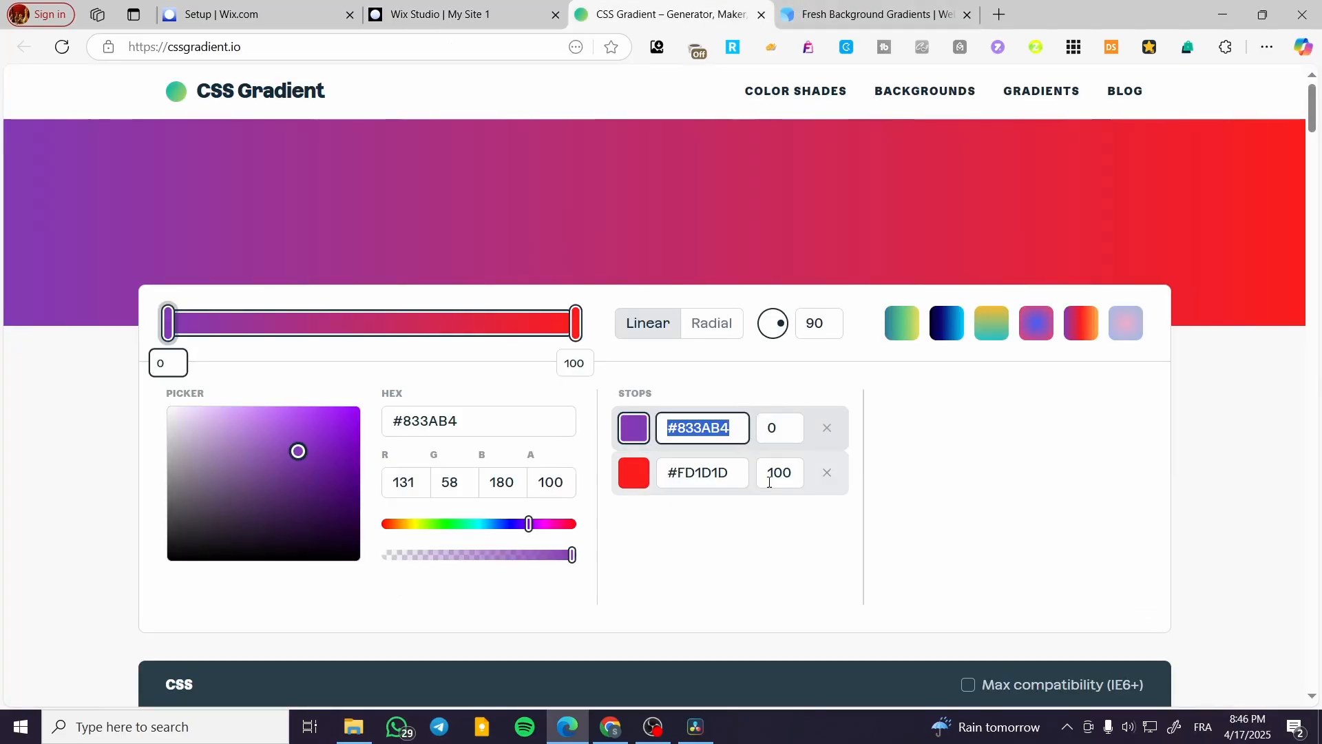
click(737, 477)
triple_click(737, 477)
key(ctrl+c)
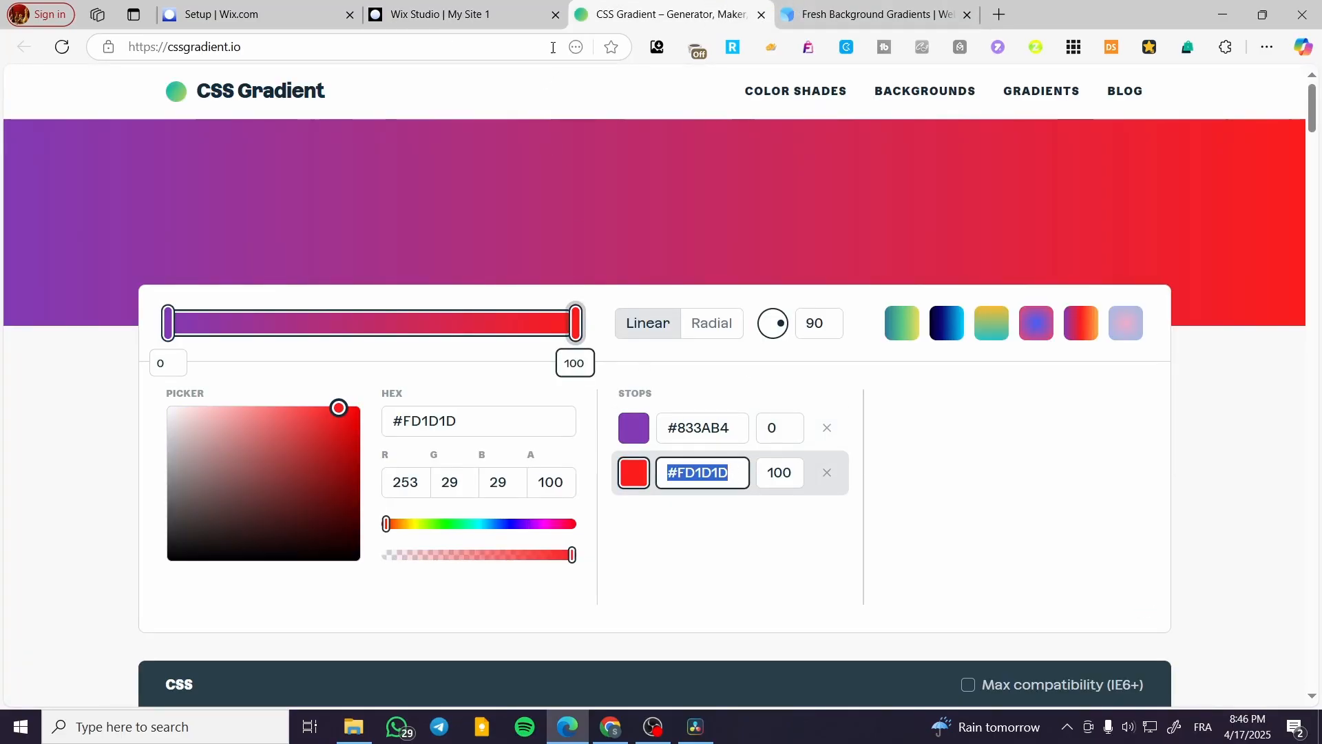
click(490, 5)
key(ctrl+v)
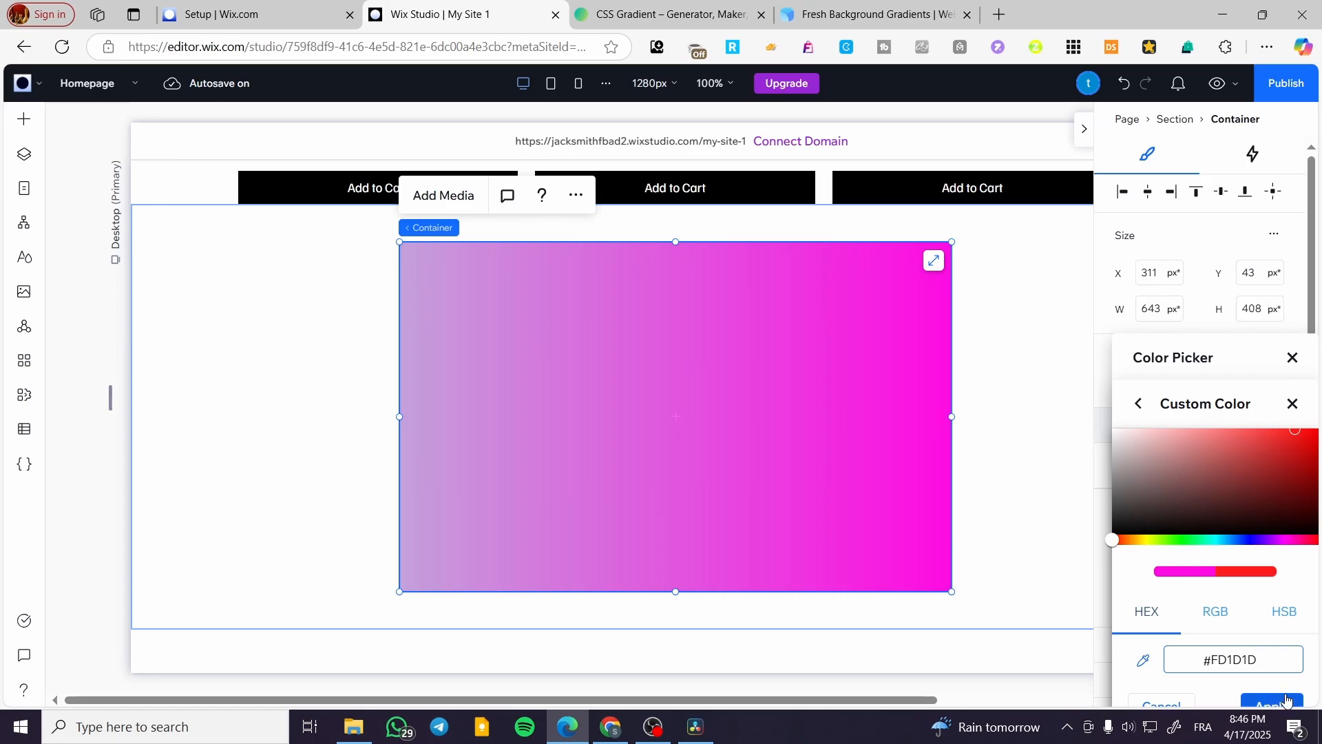
click(1253, 698)
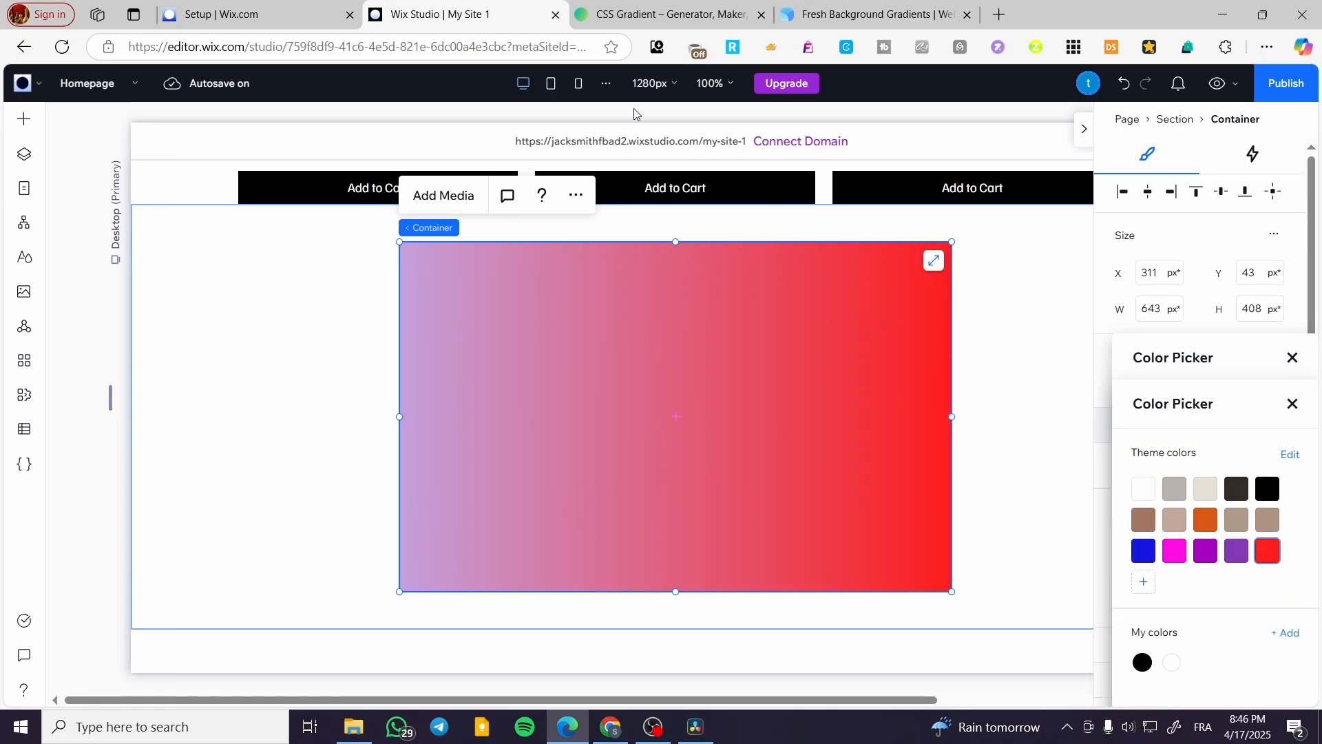
Compare the Wix Studio container's gradient with the CSS Gradient preview, checking its purple stop.
click(593, 5)
click(509, 7)
click(659, 8)
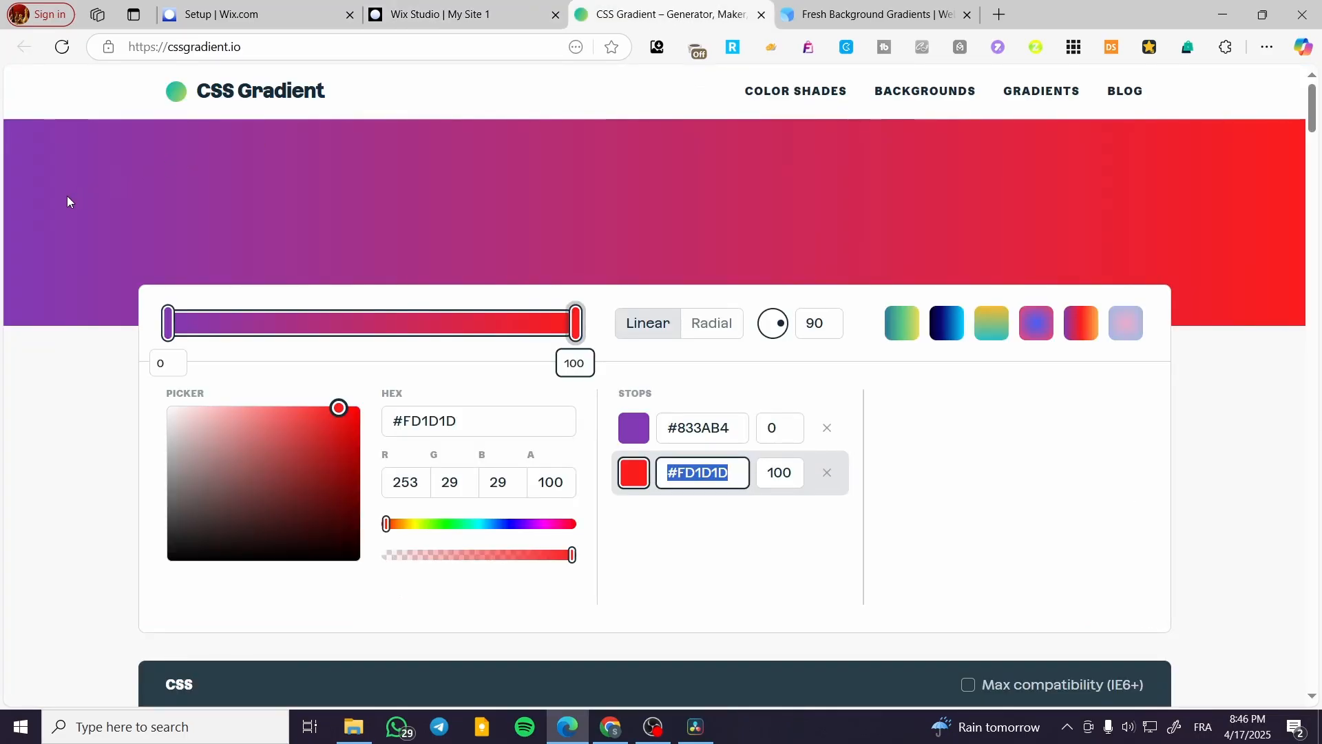
mouse_move(168, 322)
mouse_down()
mouse_move(183, 322)
mouse_move(144, 329)
mouse_up()
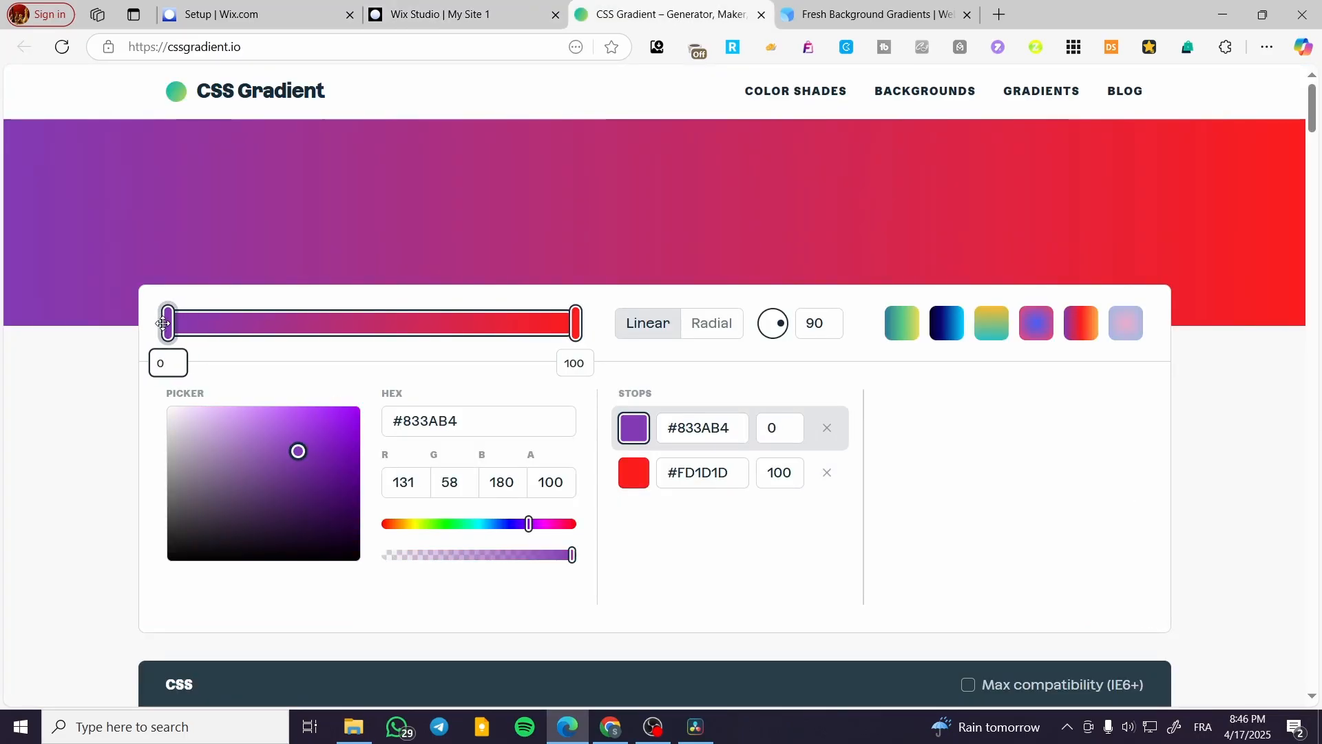
click(513, 8)
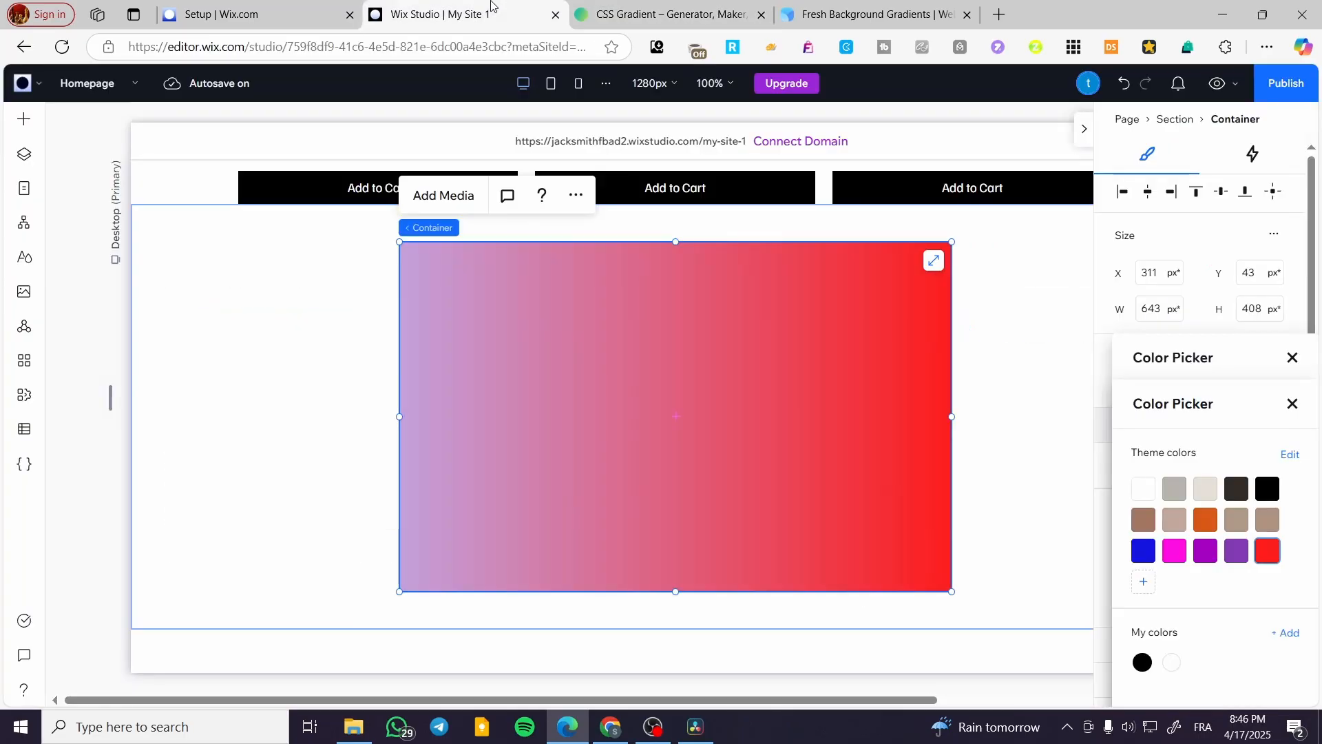
click(620, 8)
click(523, 10)
Close the colour selection and set the purple start stop's opacity to 100%.
click(1293, 404)
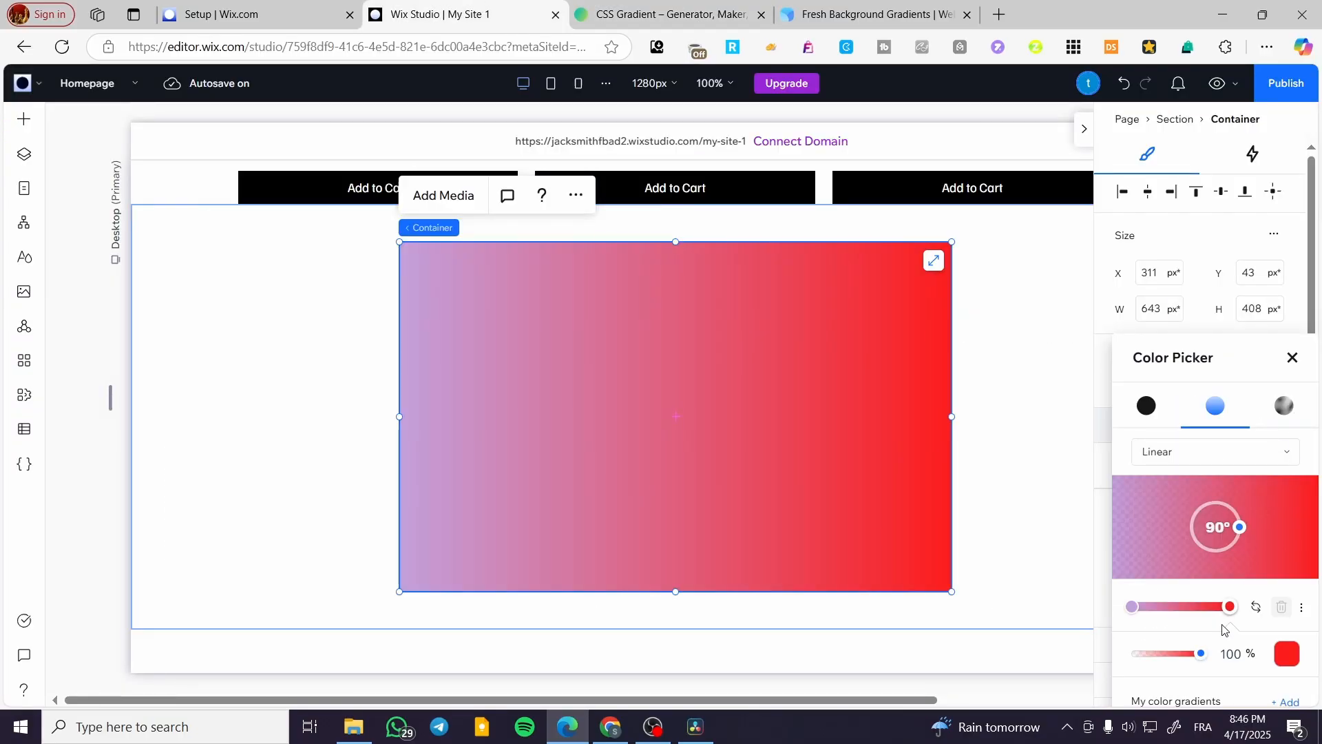
click(1130, 607)
drag(1166, 657, 1223, 656)
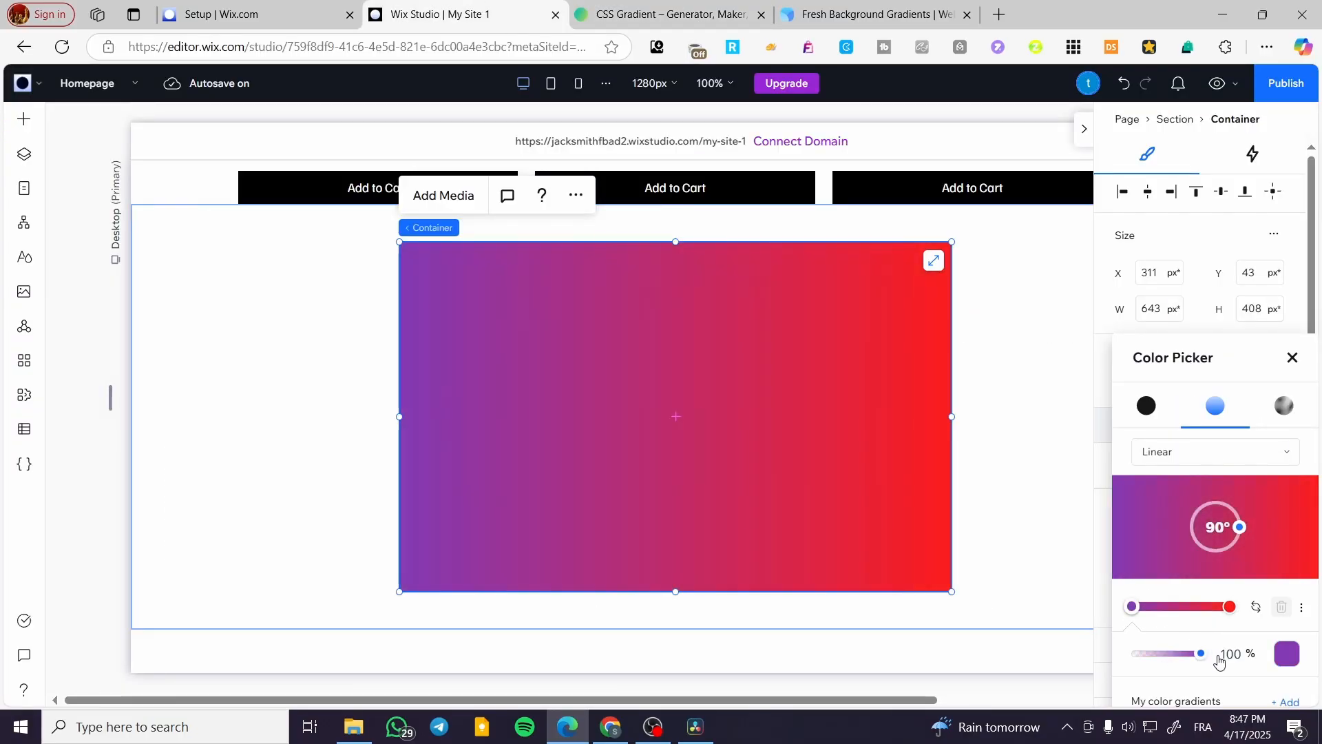
Compare the container's gradient with the CSS Gradient original and examine the CSS code generated for it.
click(671, 8)
click(442, 8)
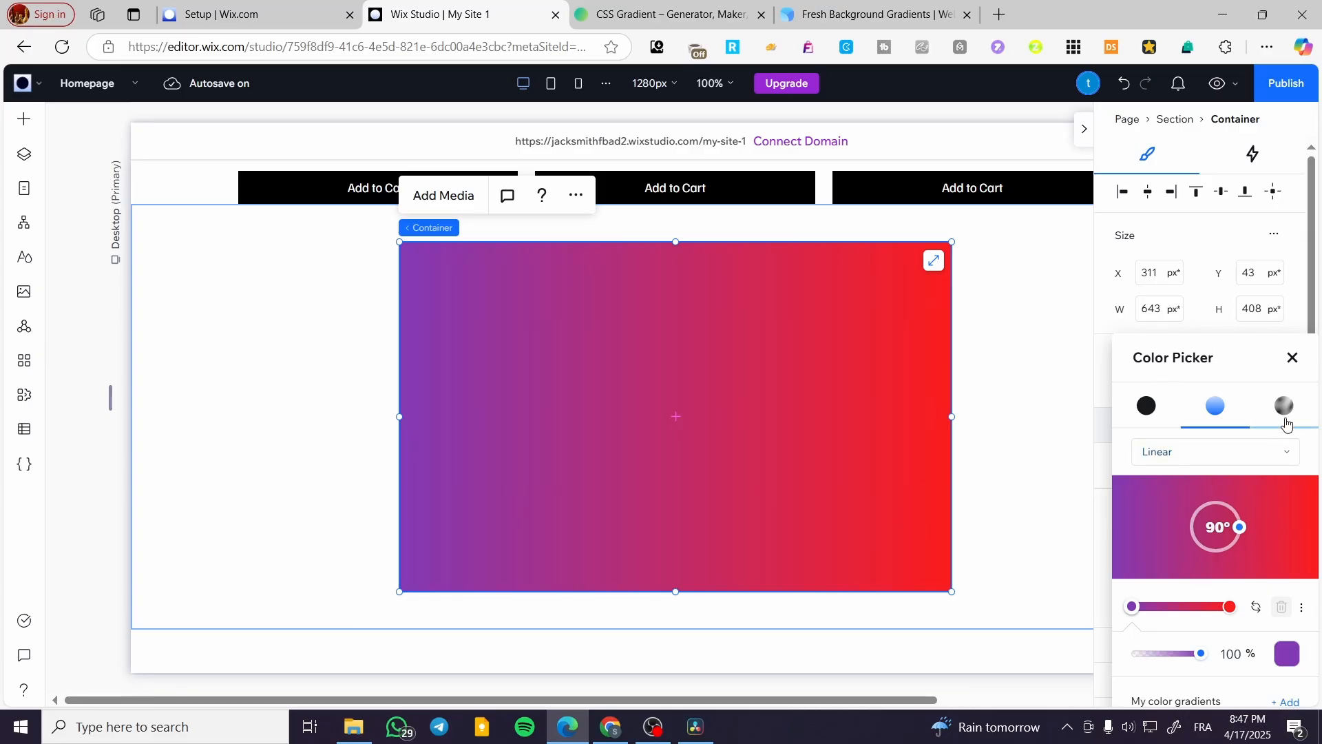
click(845, 8)
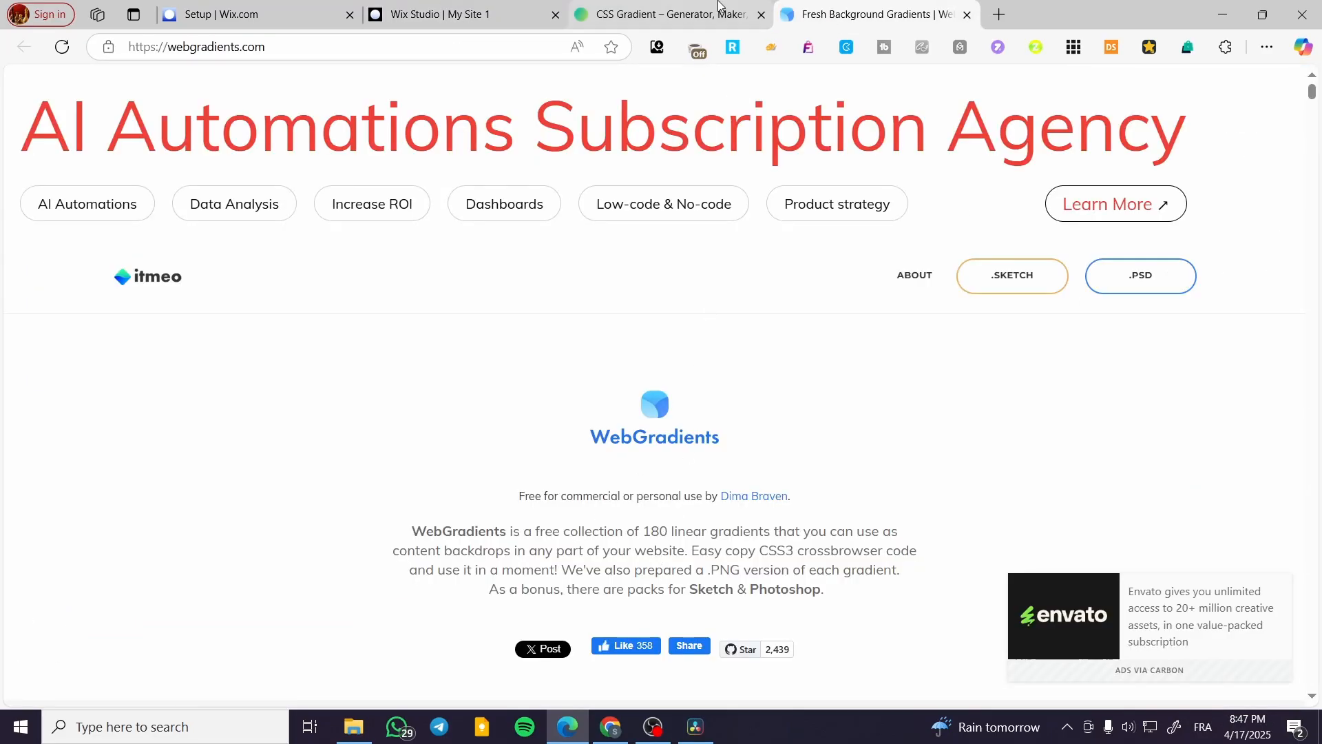
click(665, 14)
scroll(797, 373, down, 5)
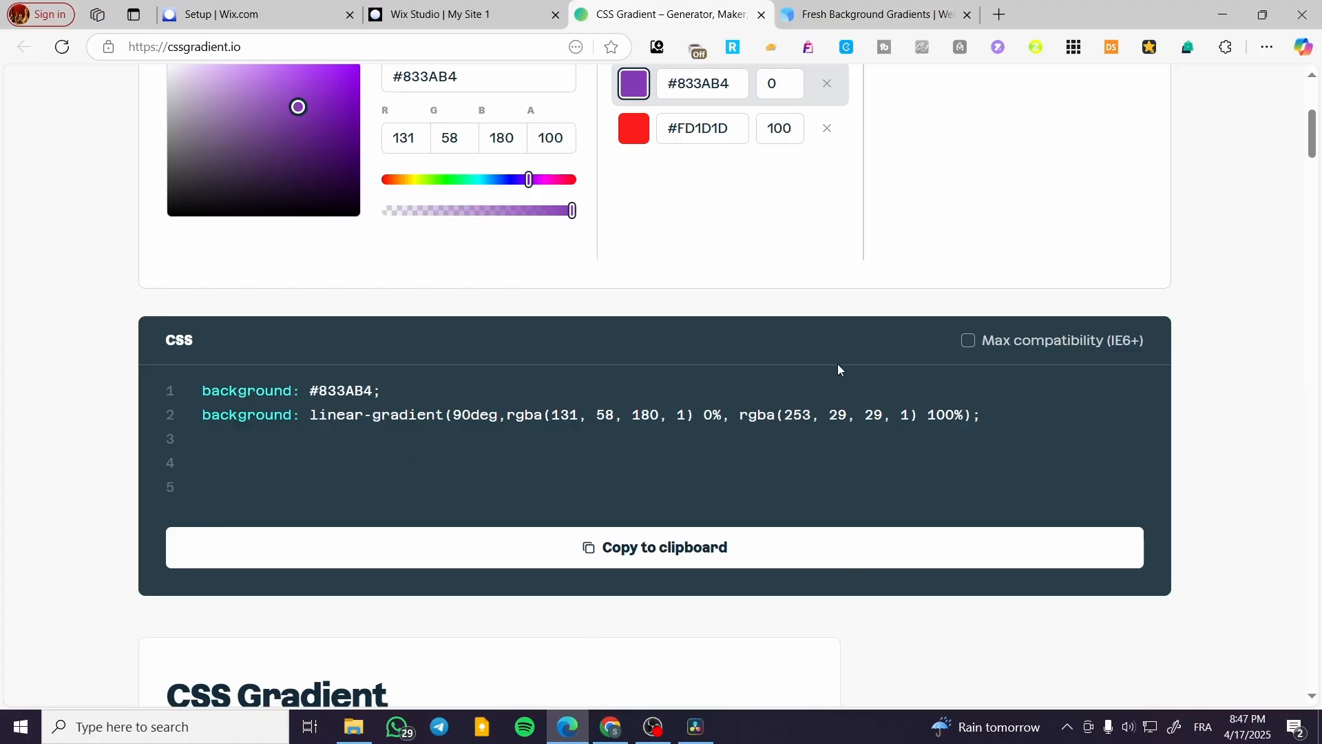
scroll(711, 473, up, 4)
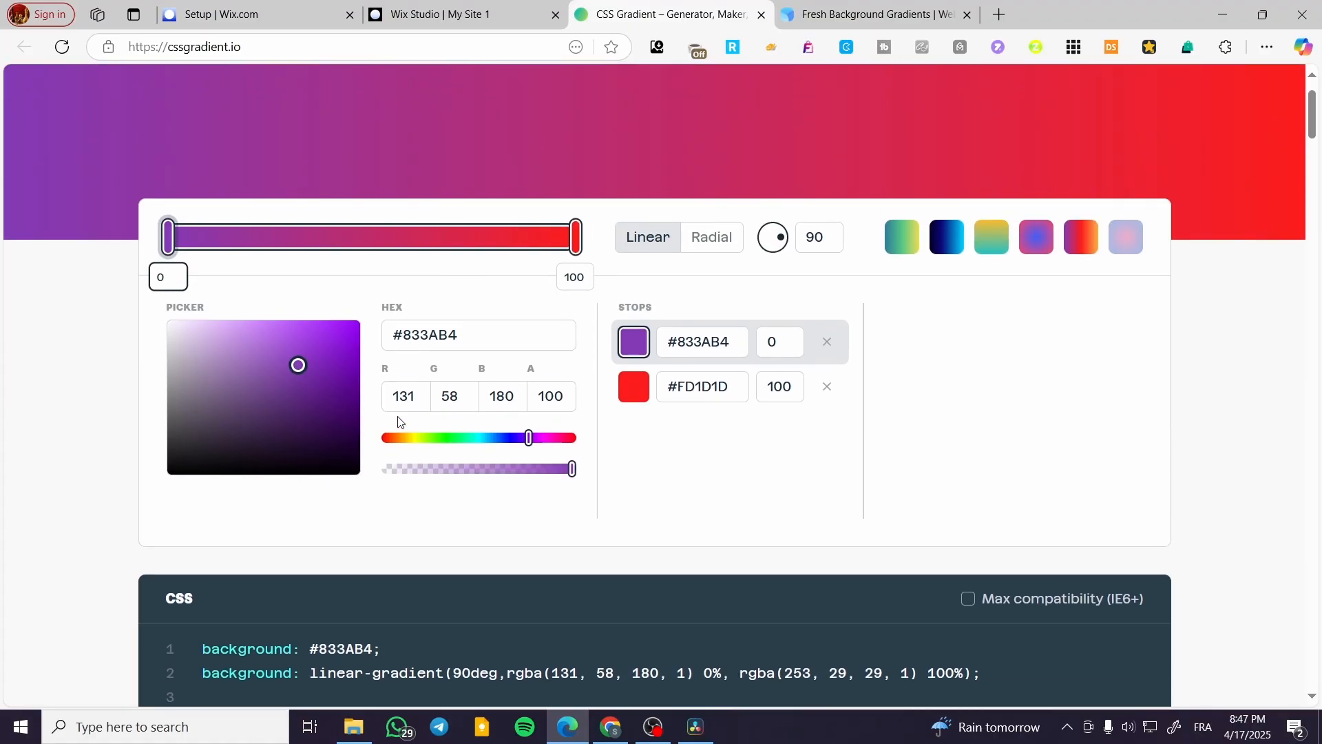
click(441, 14)
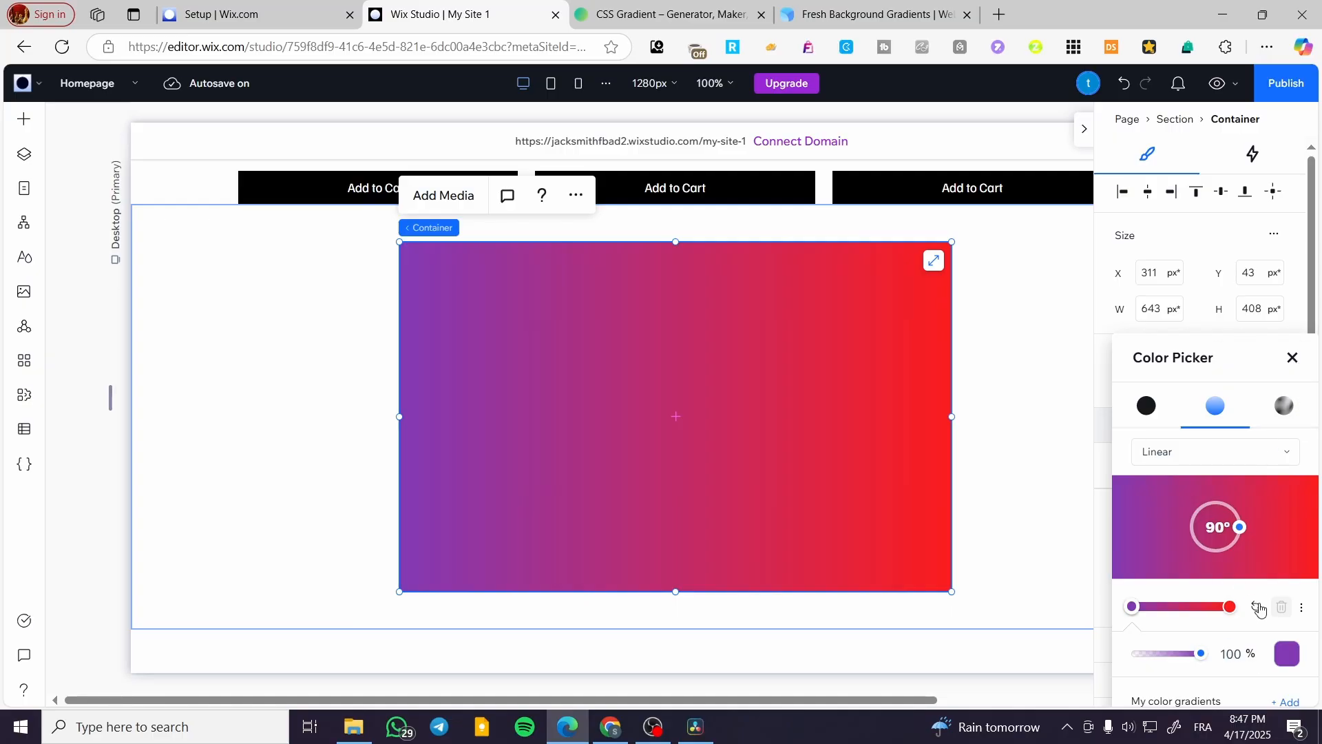
click(629, 3)
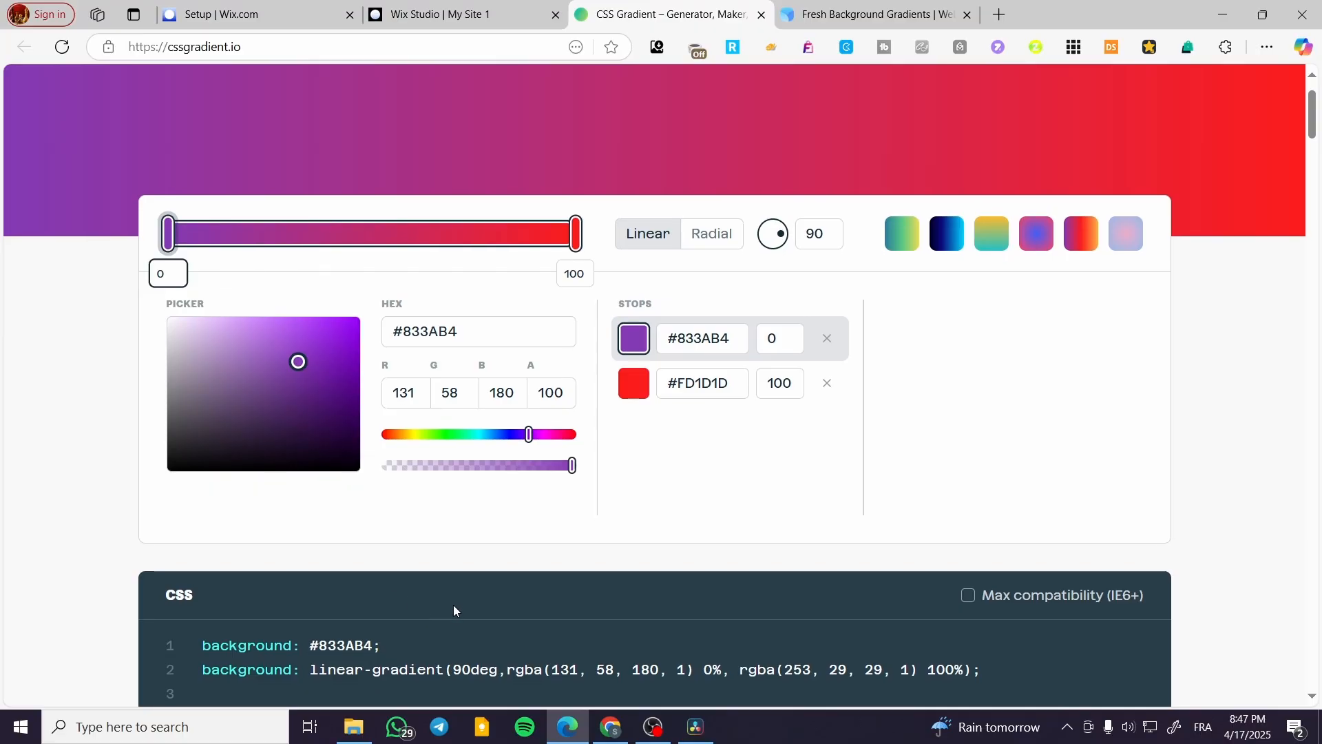
scroll(282, 564, down, 2)
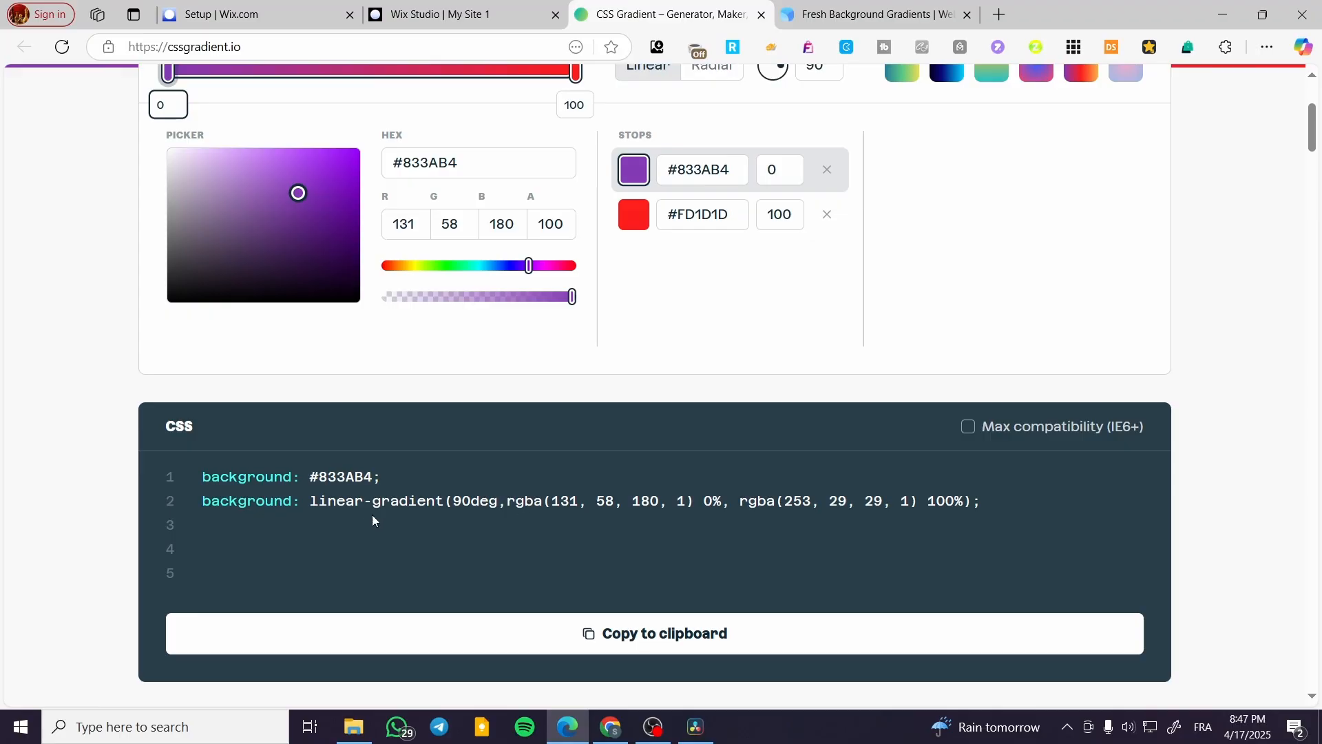
Switch to WebGradients, browse its gradient collection, and open the 011 Dusty Grass gradient in full-page preview.
click(545, 6)
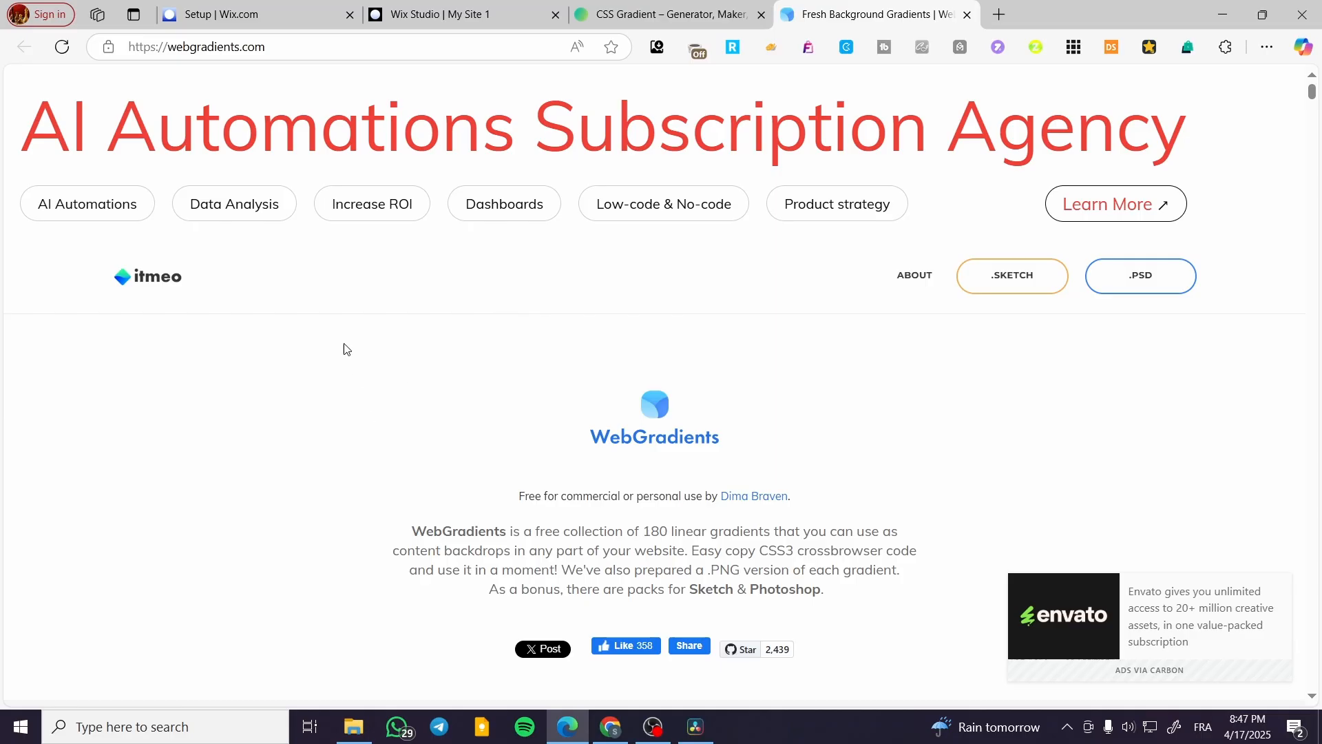
scroll(741, 440, down, 10)
scroll(740, 433, up, 4)
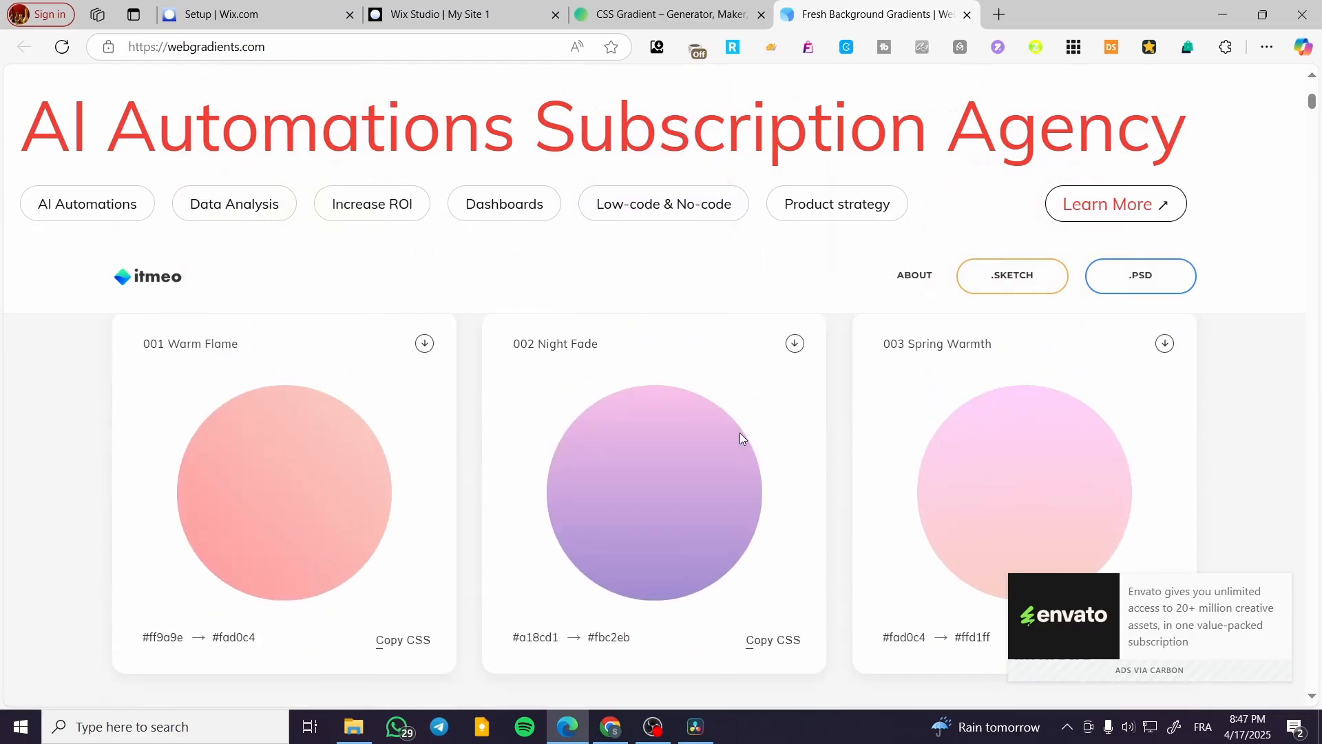
scroll(1133, 448, down, 5)
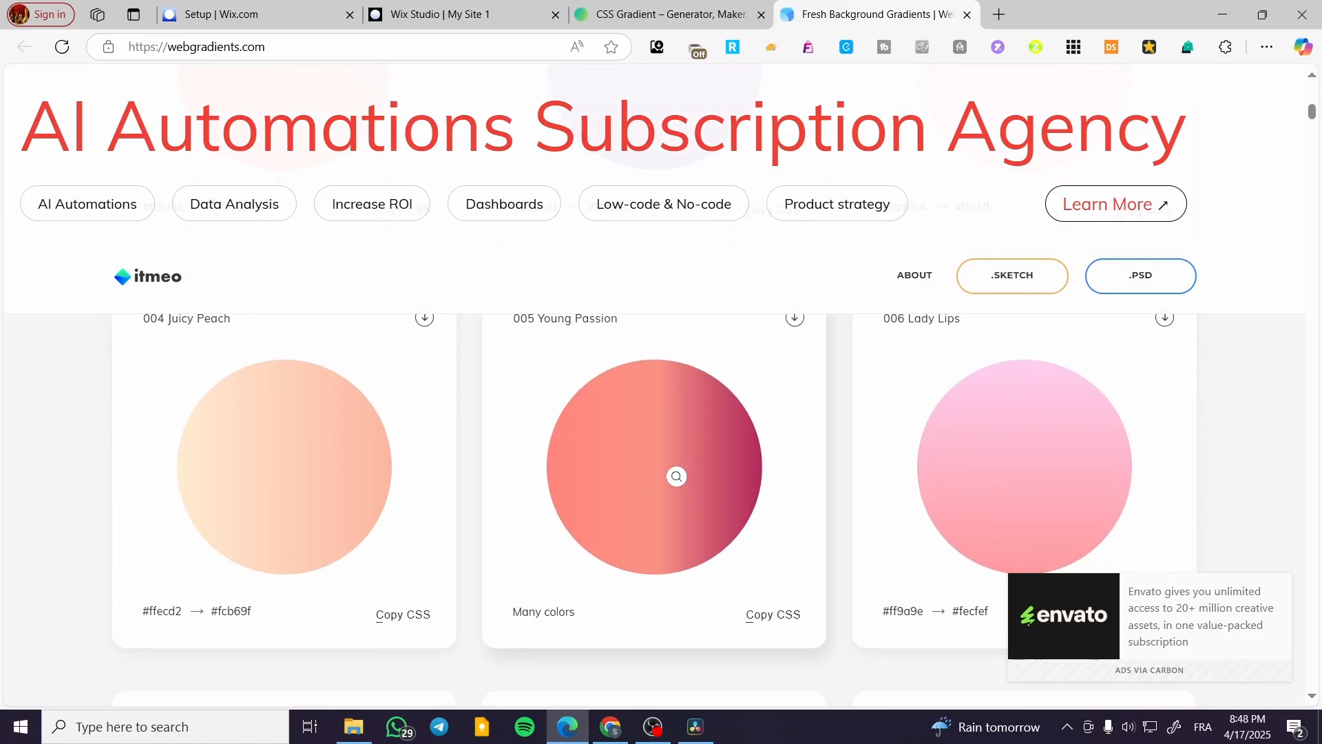
scroll(677, 476, down, 3)
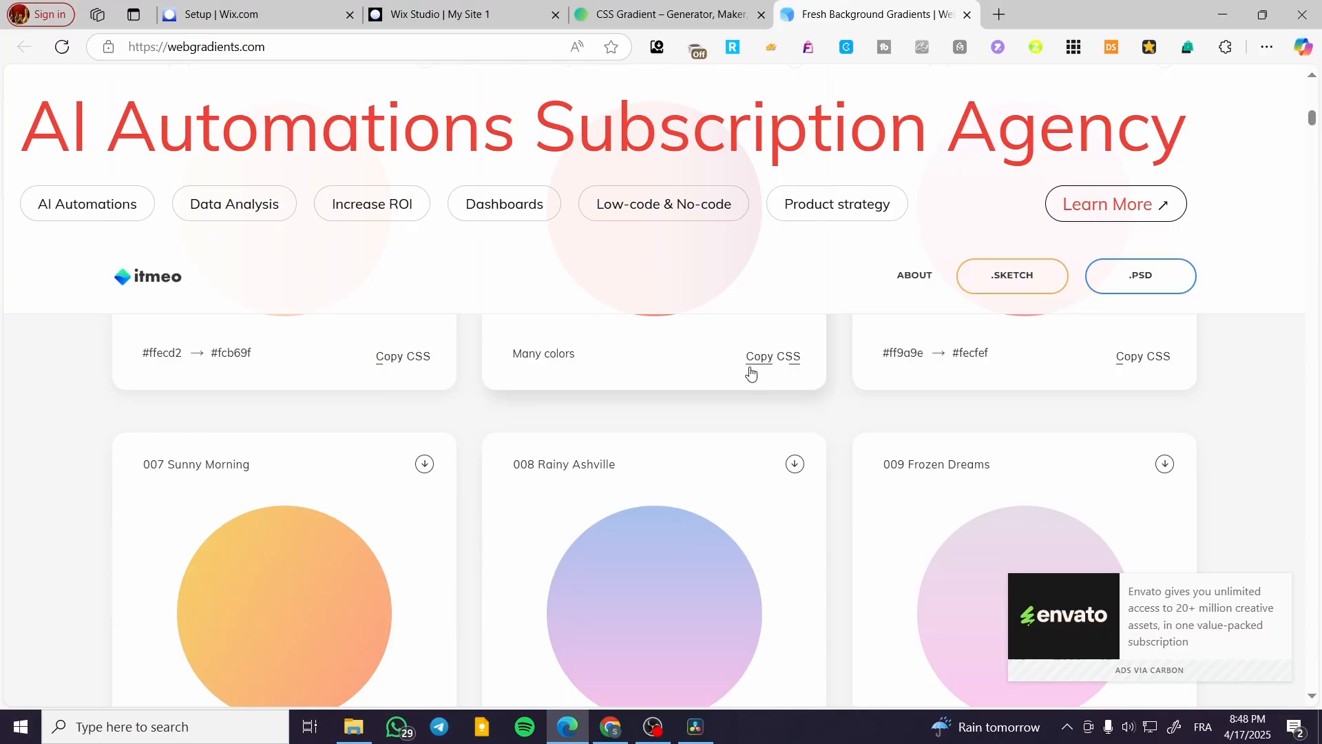
scroll(609, 526, up, 2)
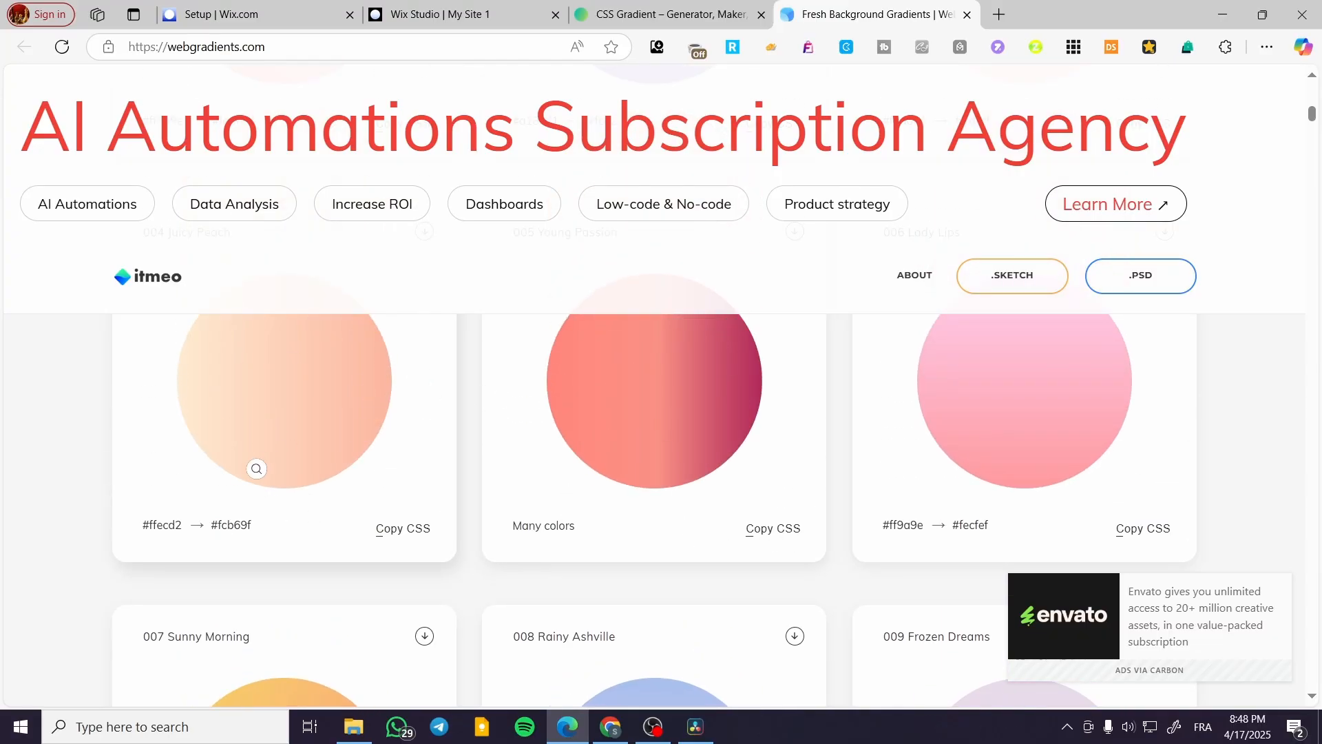
scroll(750, 402, down, 4)
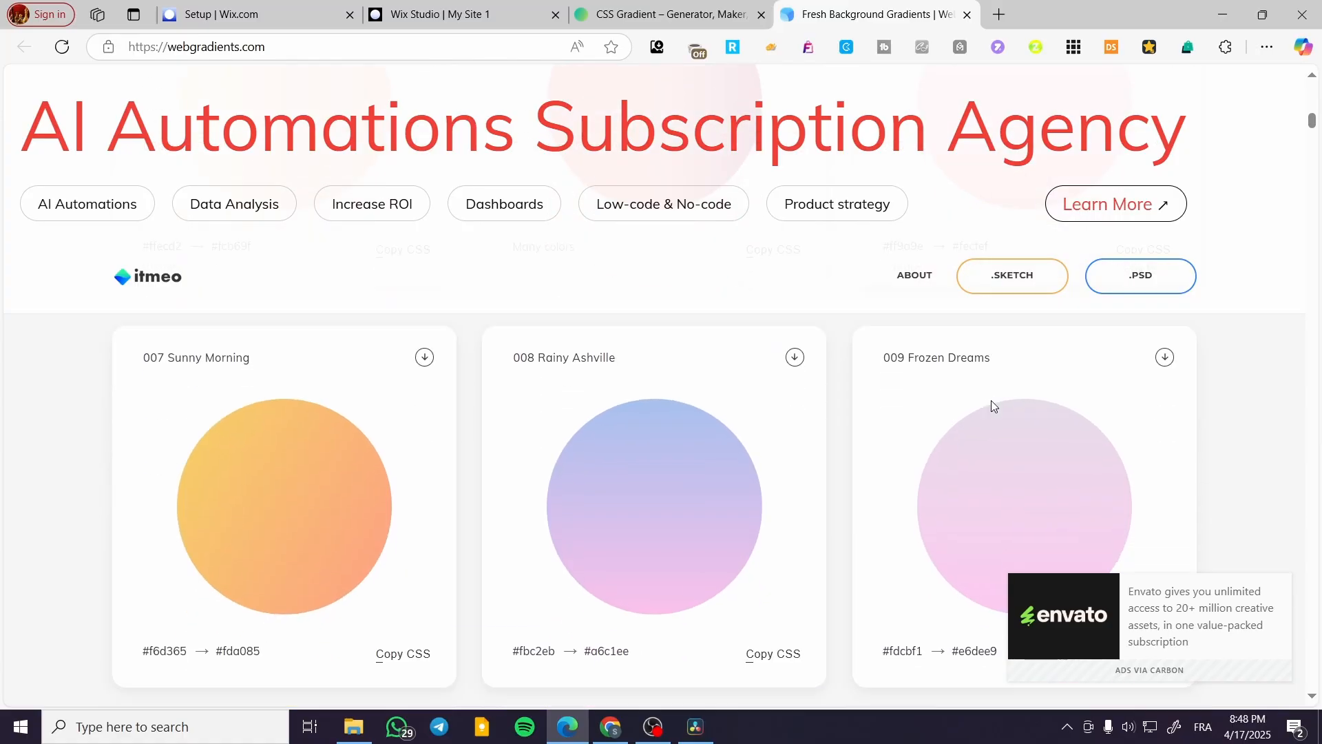
scroll(990, 406, up, 3)
scroll(757, 499, down, 7)
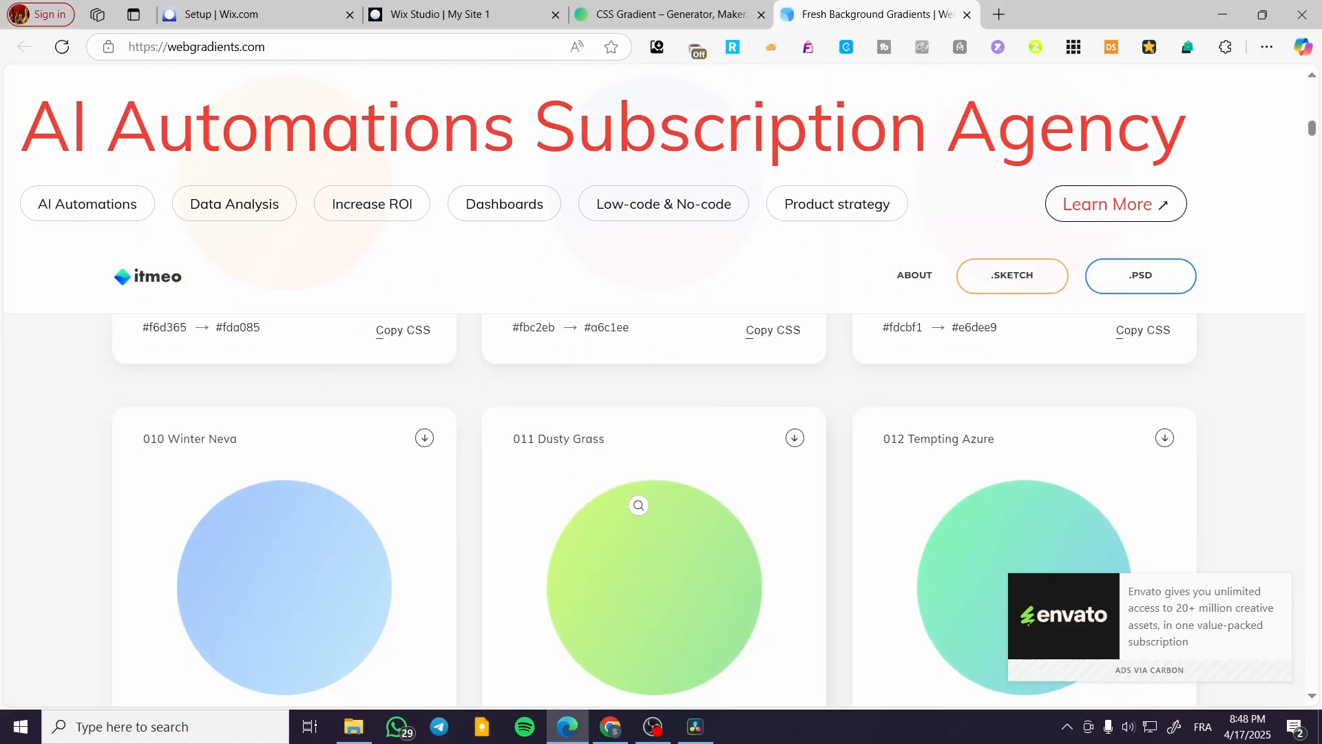
scroll(638, 505, down, 4)
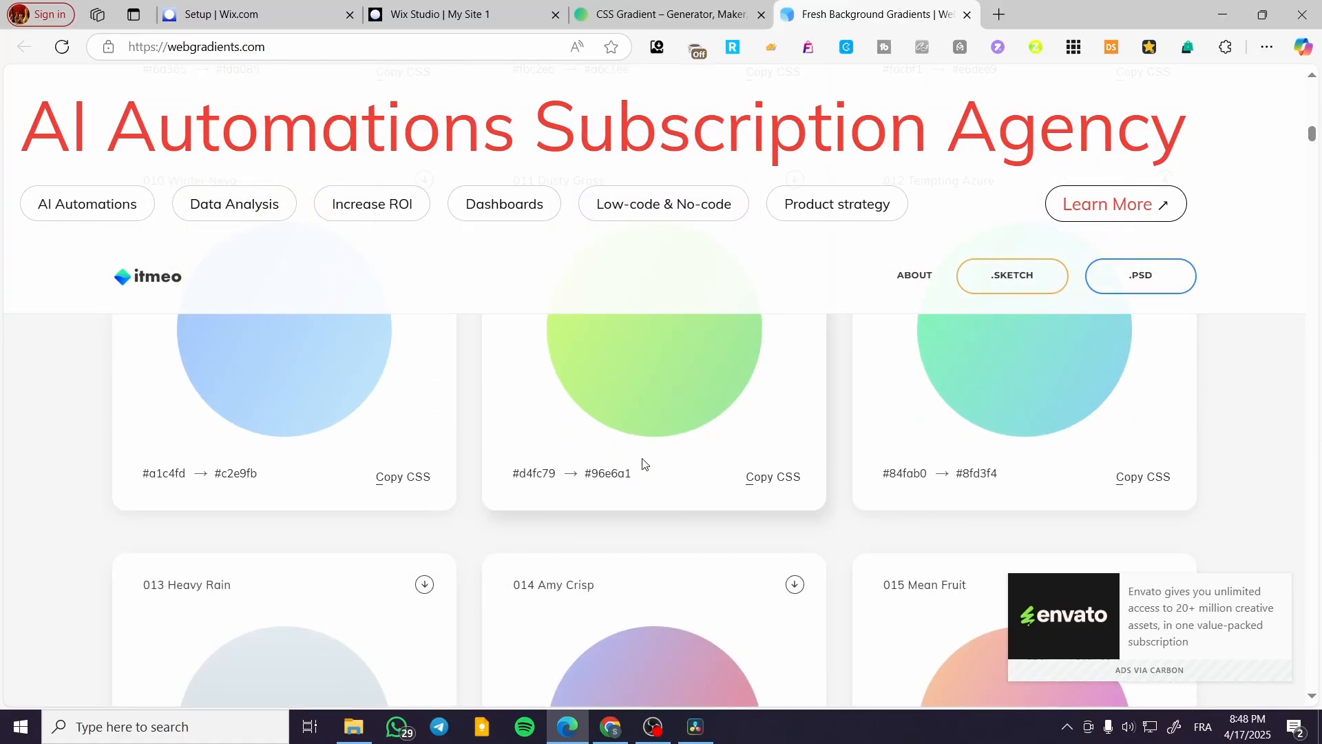
click(670, 386)
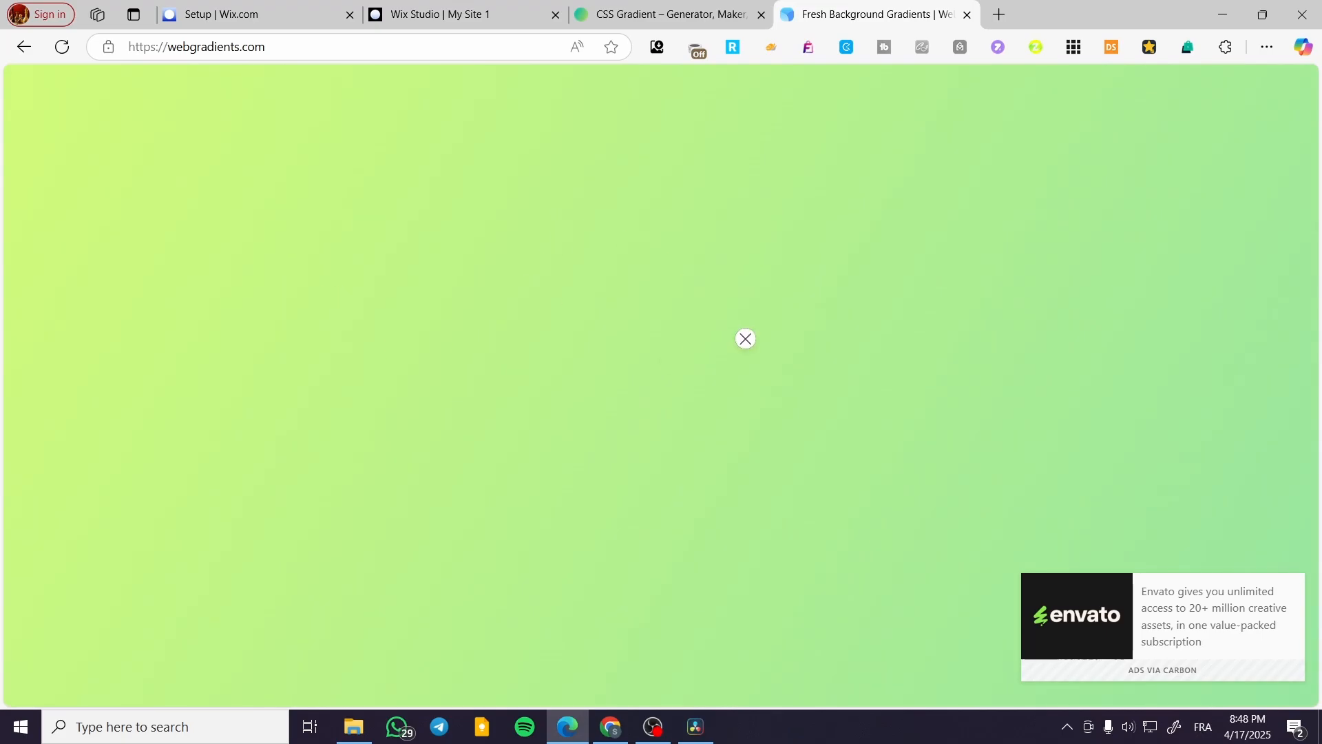
Close the full-page preview, browse the first gradients of the WebGradients collection, and review the purple-to-red gradient settings on CSS Gradient.
click(1204, 339)
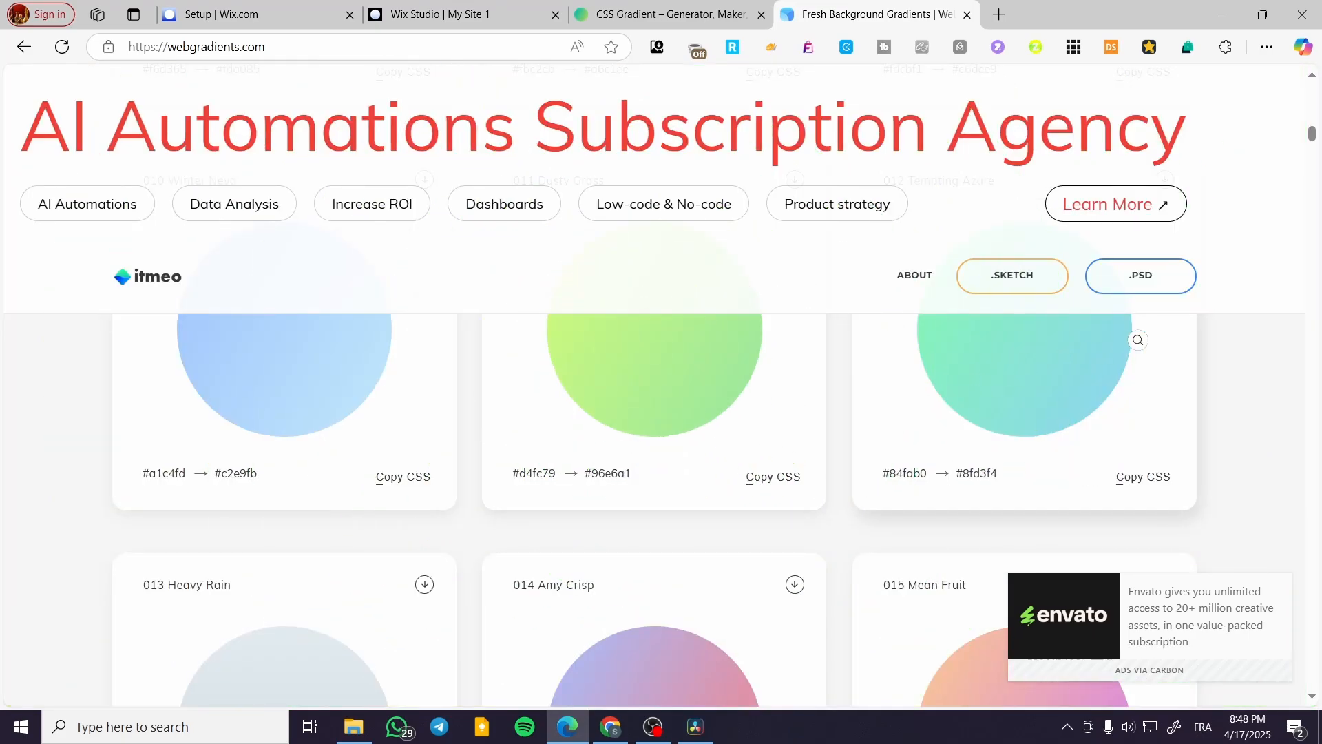
scroll(938, 534, up, 15)
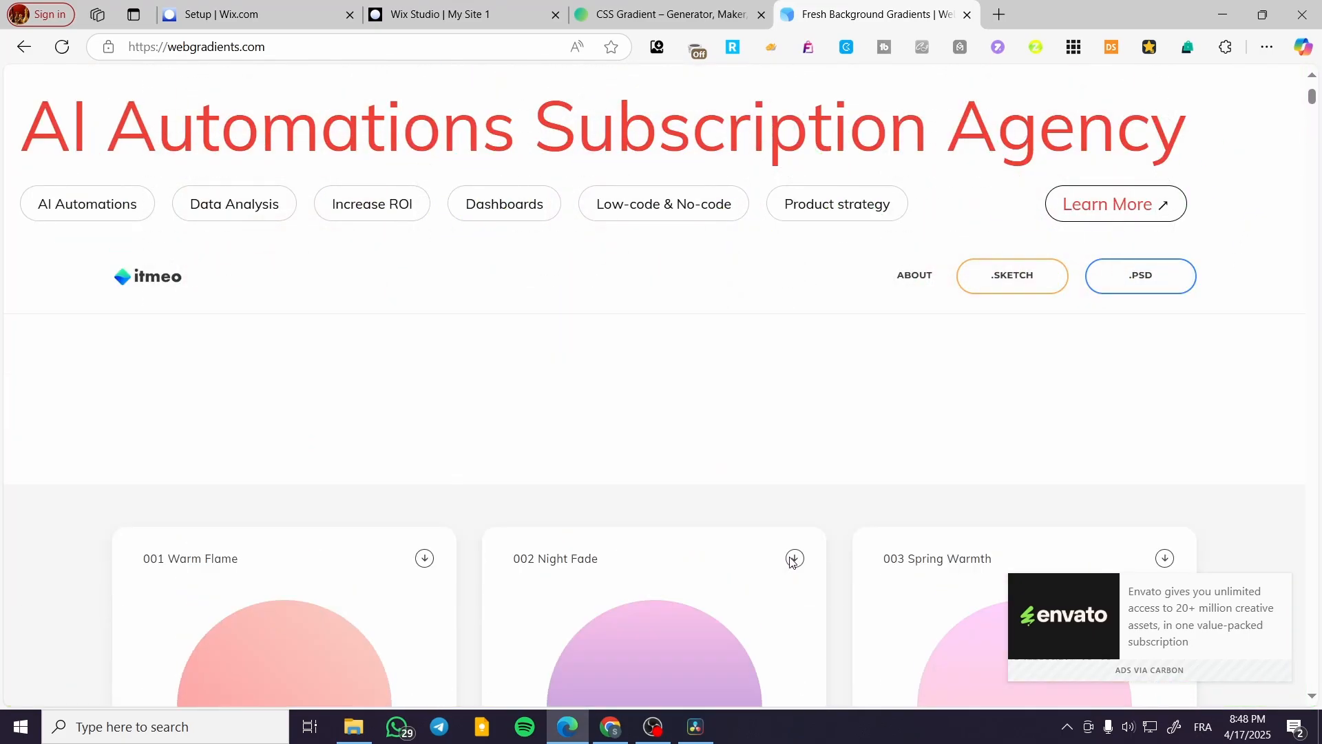
scroll(684, 552, down, 5)
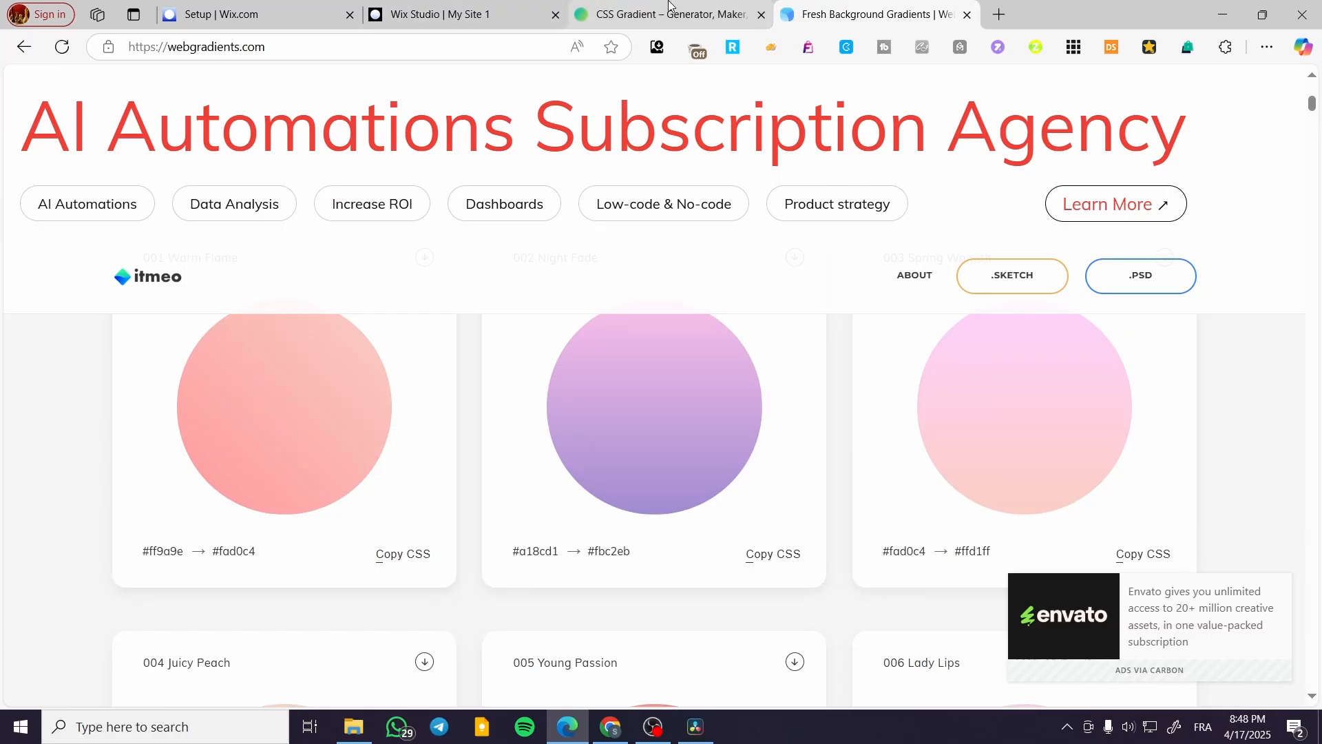
click(482, 10)
click(717, 11)
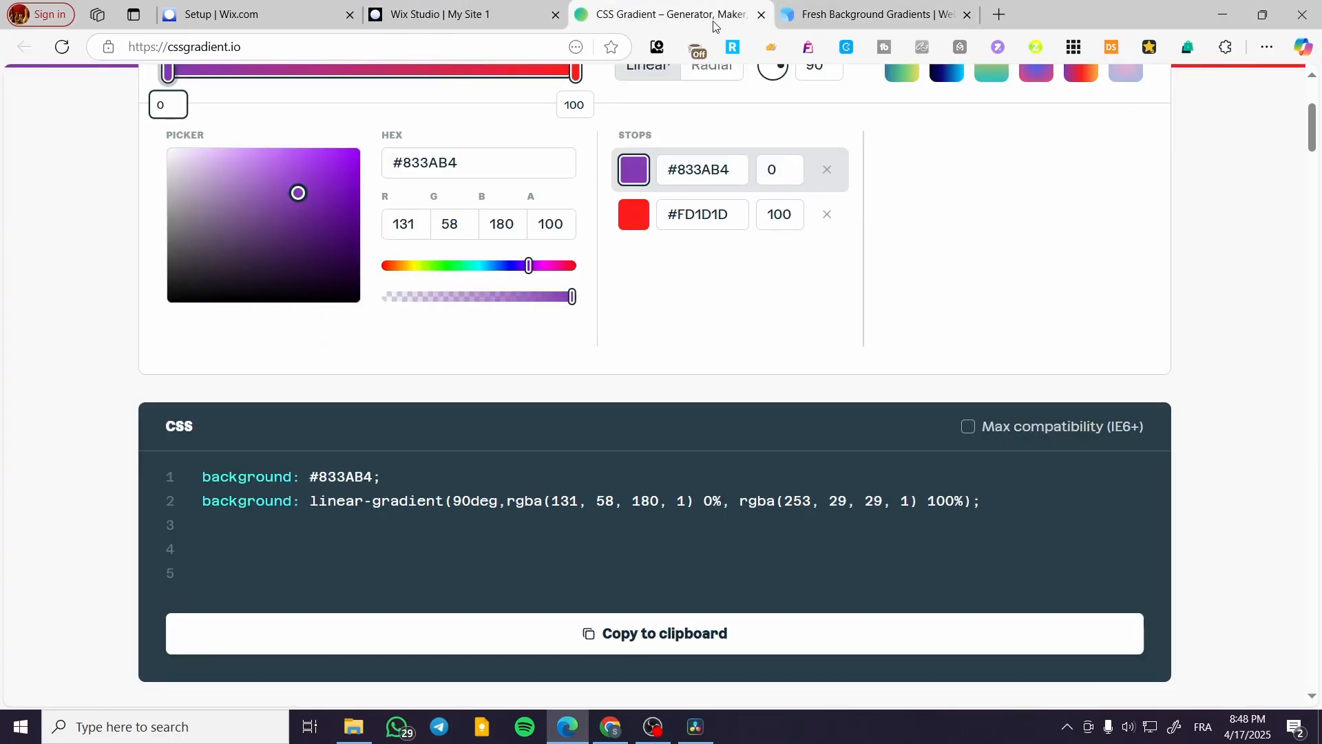
scroll(686, 434, up, 5)
Switch to Wix Studio, change the container's background to a fluid gradient, and move its orange point closer to the upper-left corner.
click(440, 14)
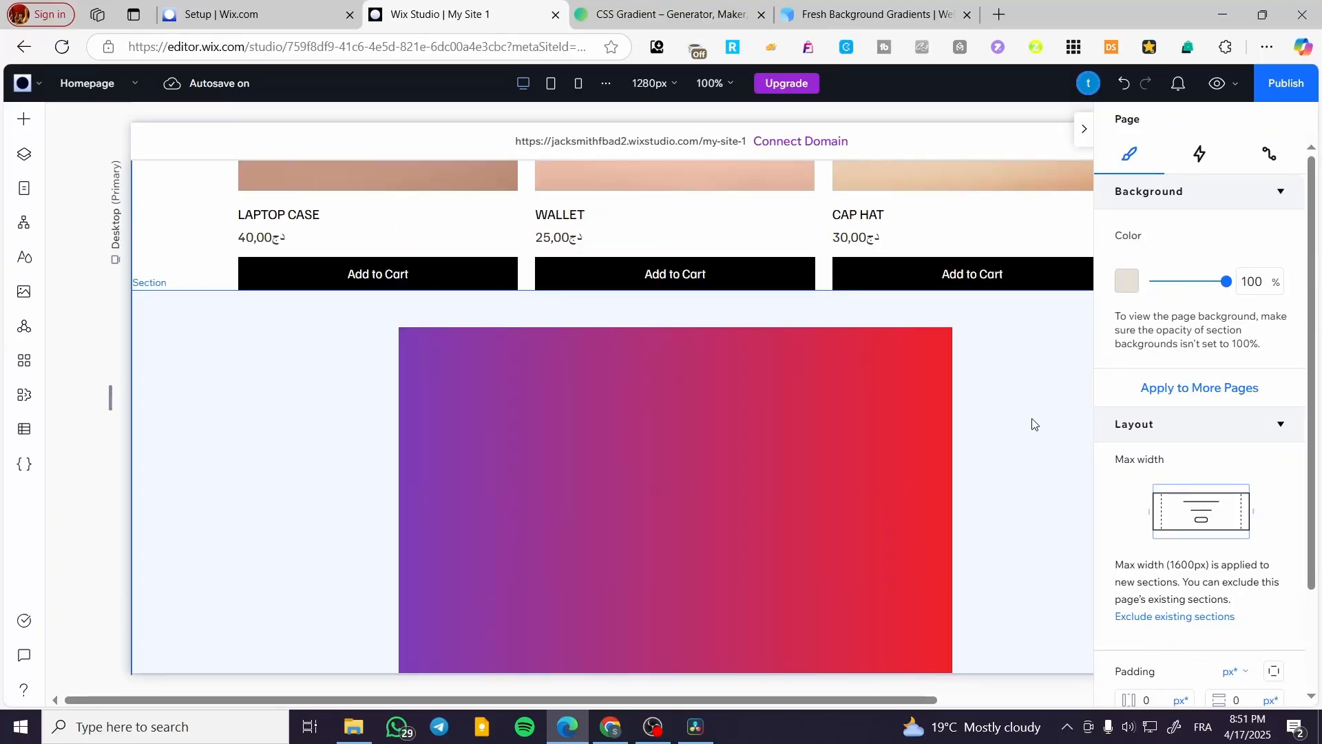
click(886, 490)
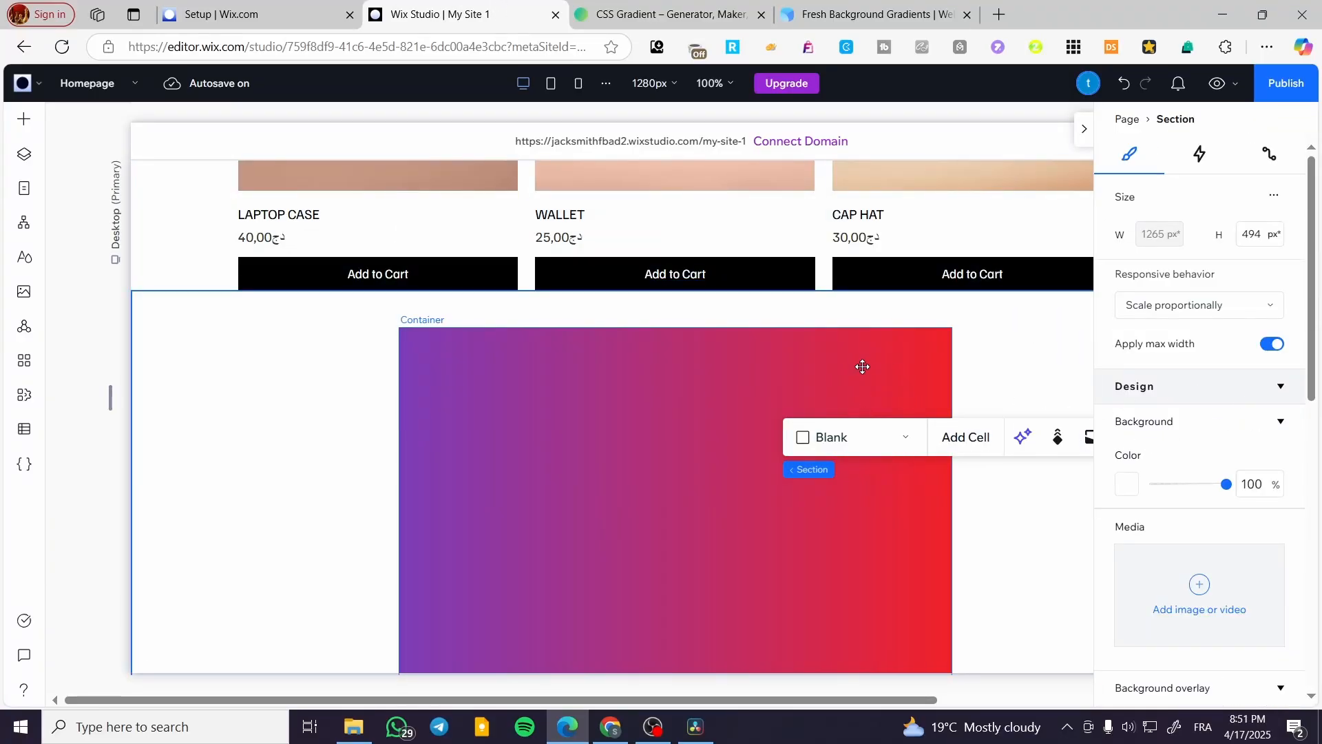
scroll(863, 366, down, 1)
click(877, 463)
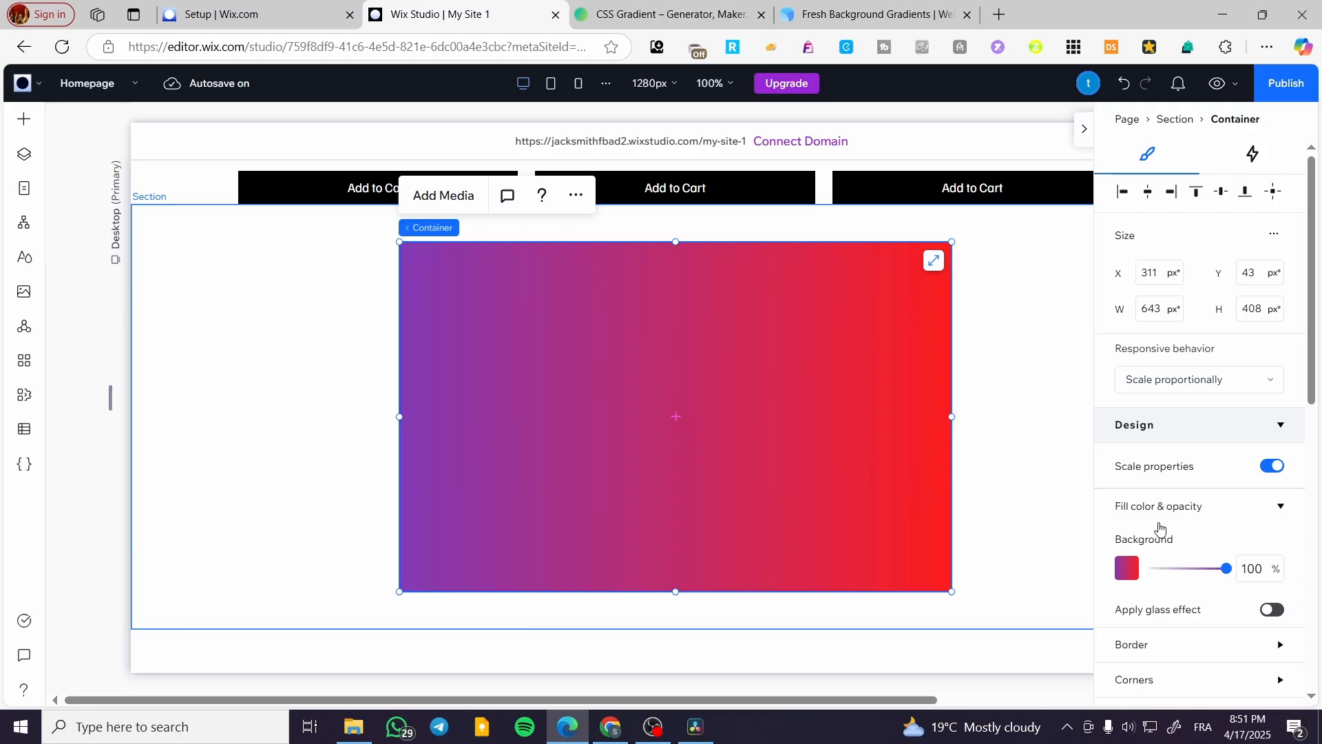
click(1128, 569)
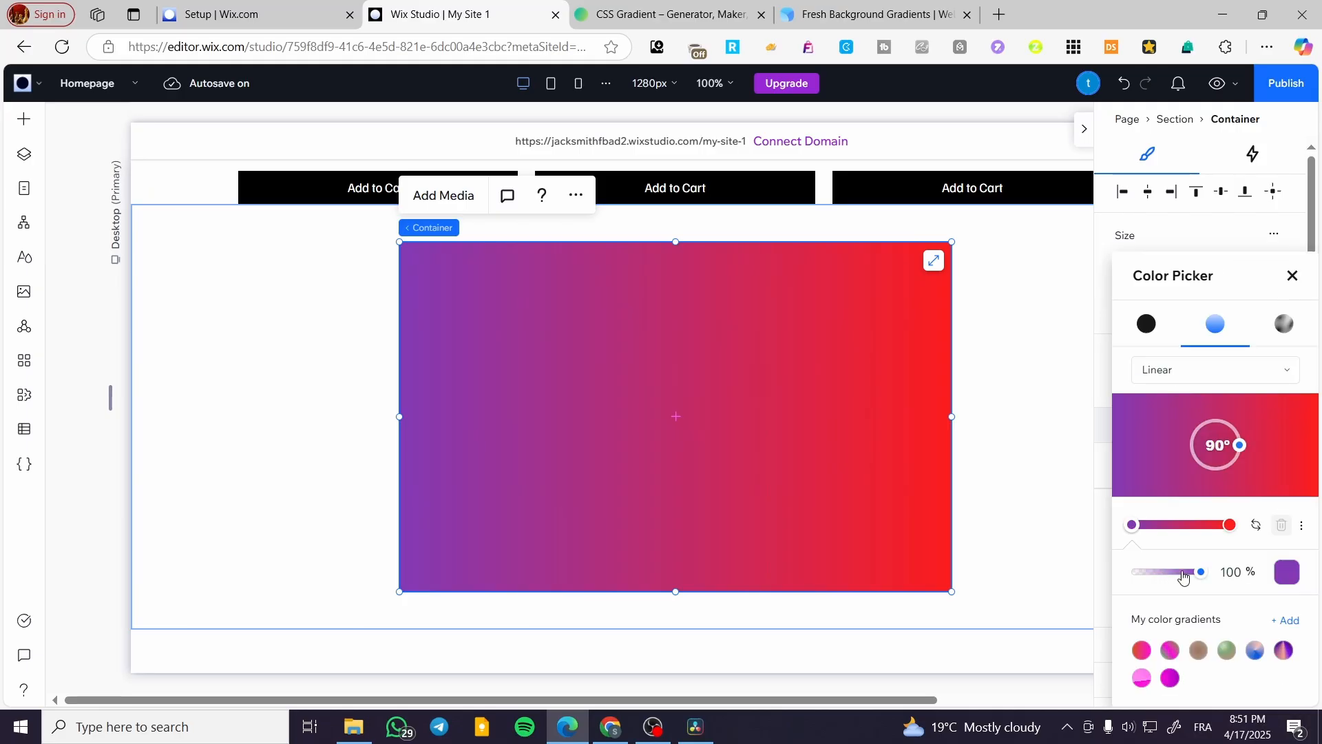
click(1282, 325)
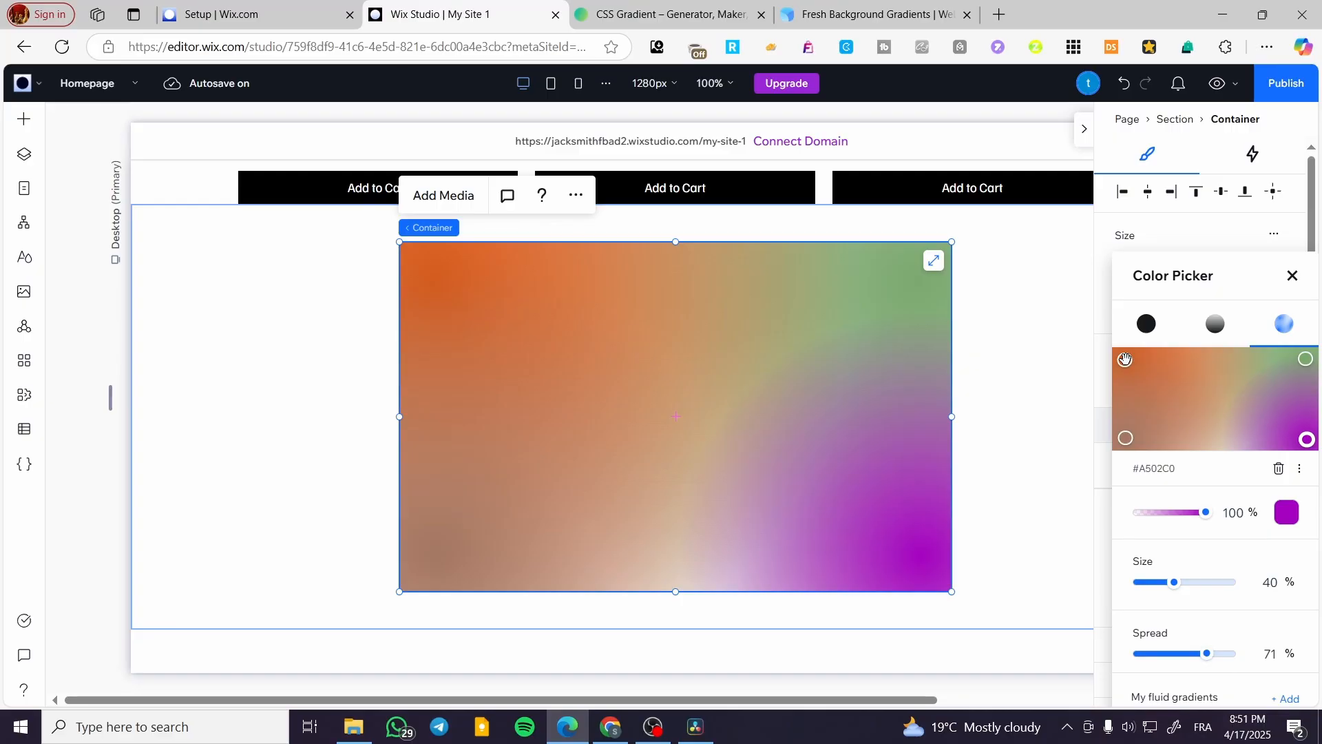
drag(1126, 358, 1120, 356)
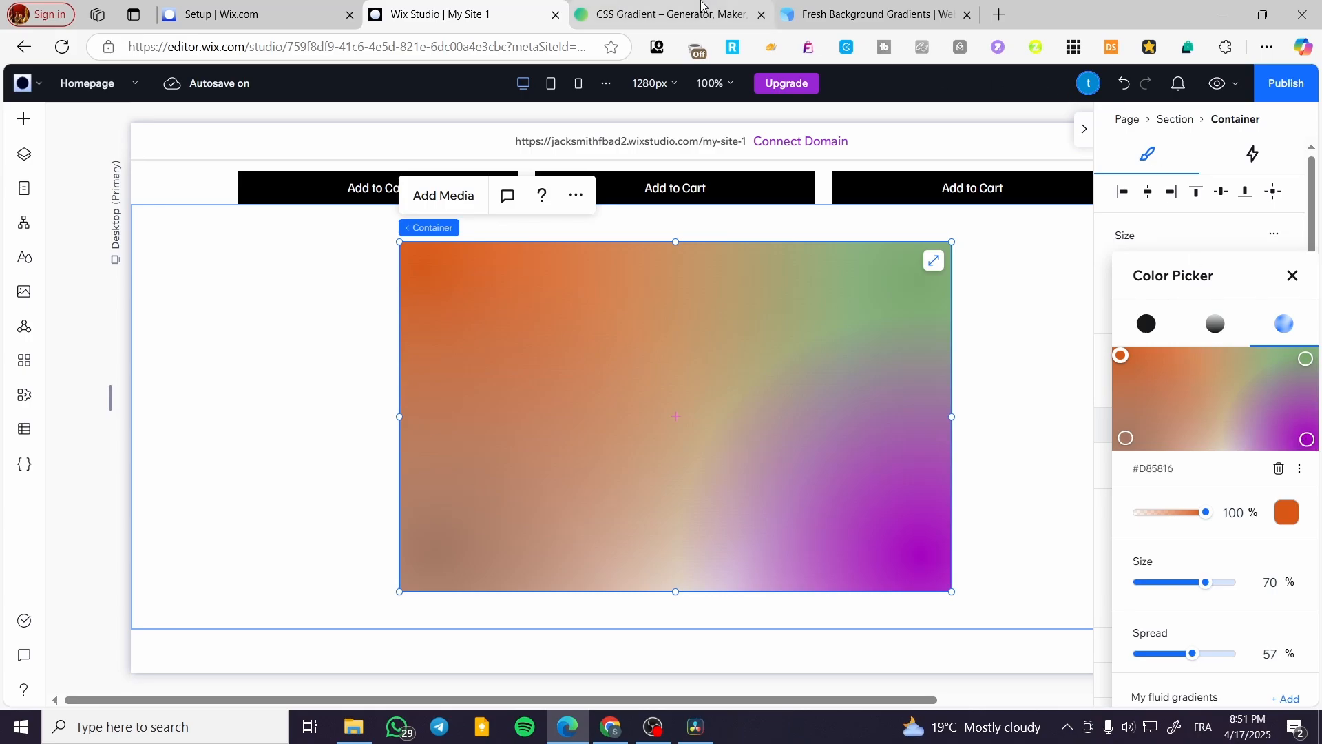
Switch to WebGradients, examine the multi-colour 005 Young Passion gradient in full-page preview, and close the preview.
click(668, 14)
click(867, 5)
scroll(700, 303, up, 4)
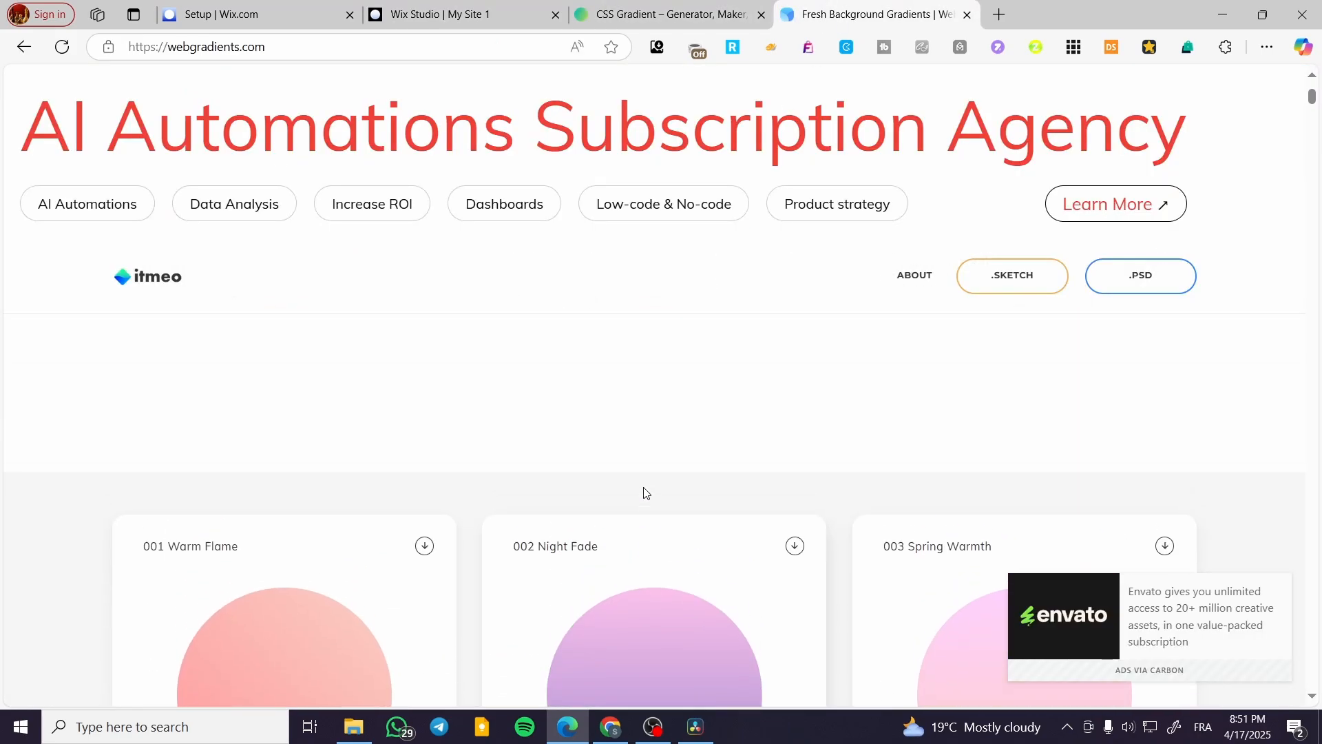
scroll(688, 469, down, 6)
scroll(684, 458, down, 3)
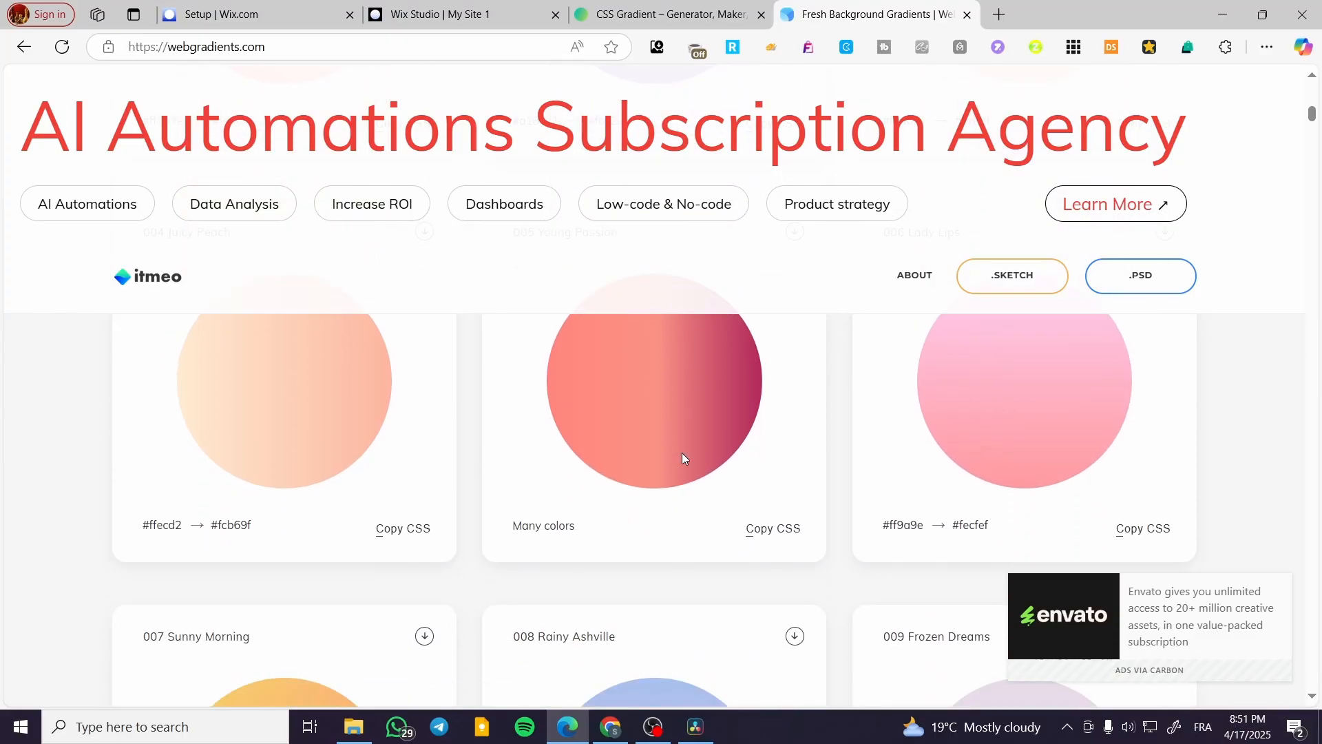
click(685, 457)
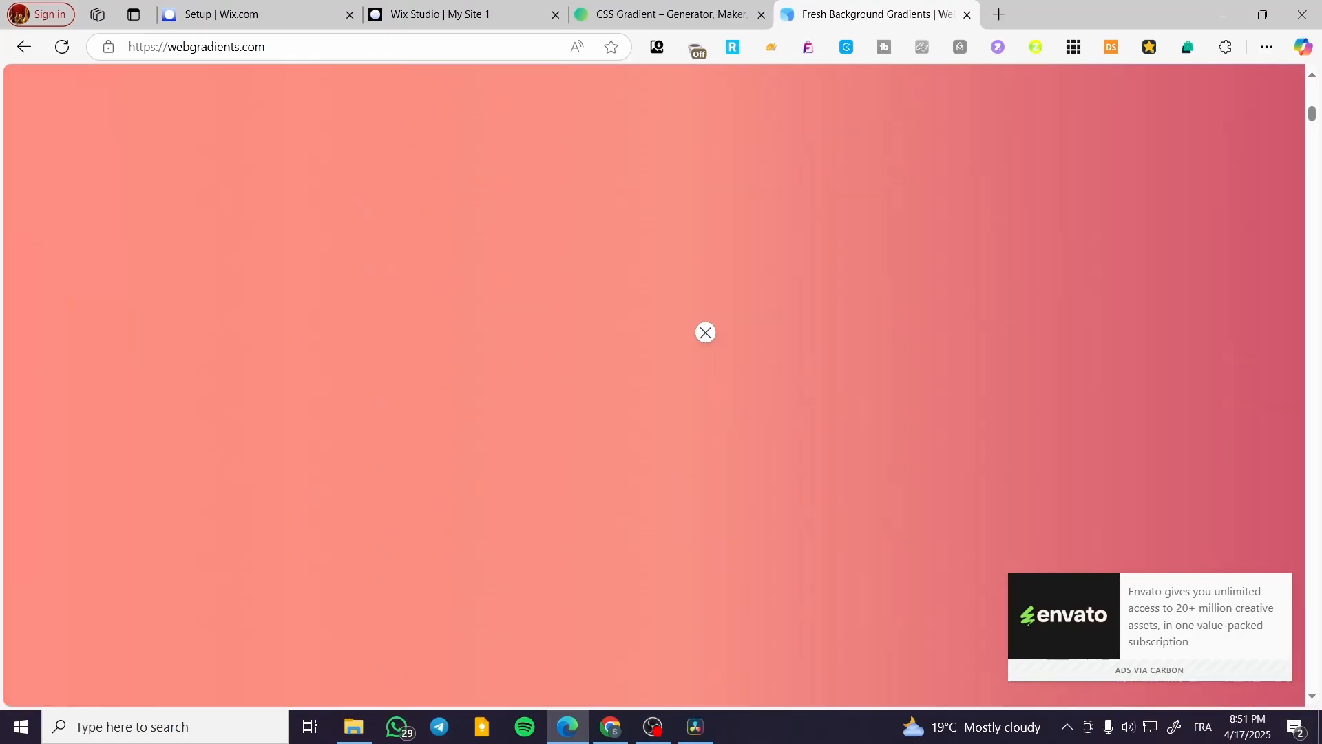
click(705, 333)
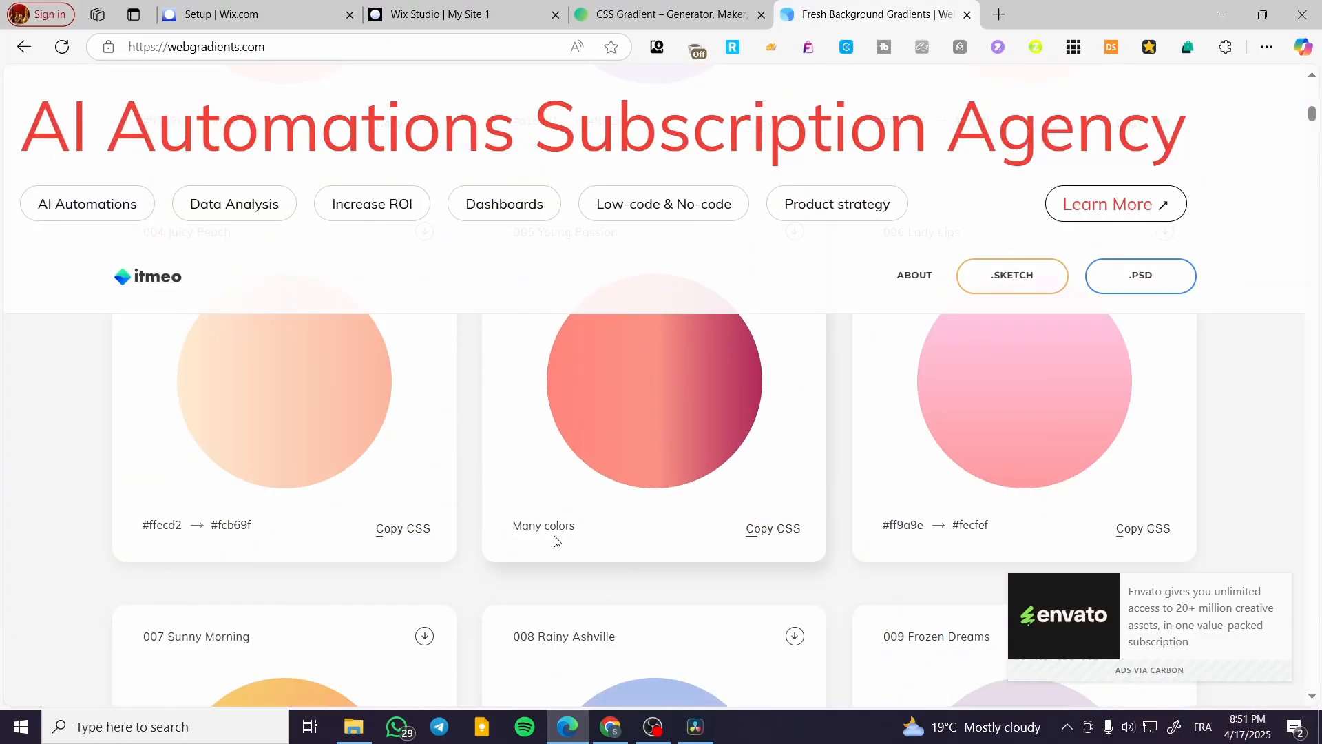
scroll(639, 445, up, 1)
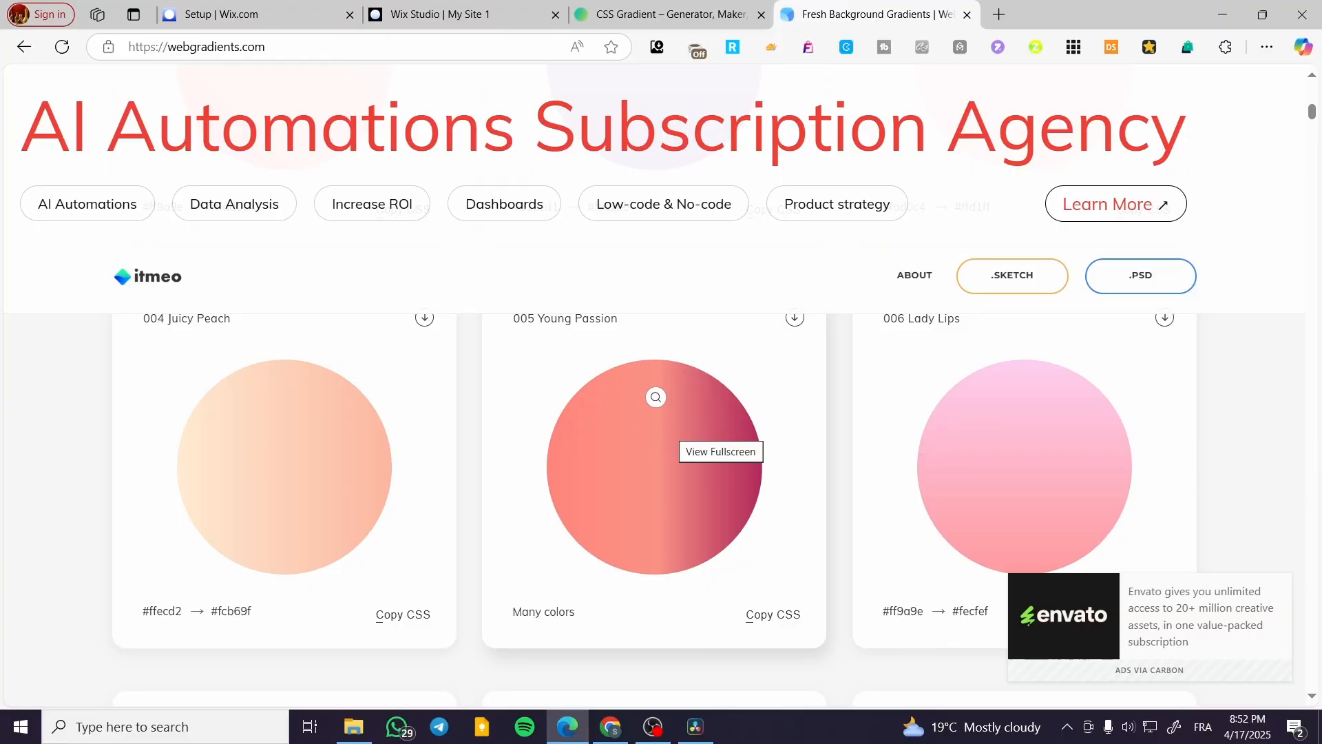
Return to Wix Studio, add a second orange point to the container's fluid gradient, and reposition the orange and green points along its upper edge.
click(497, 6)
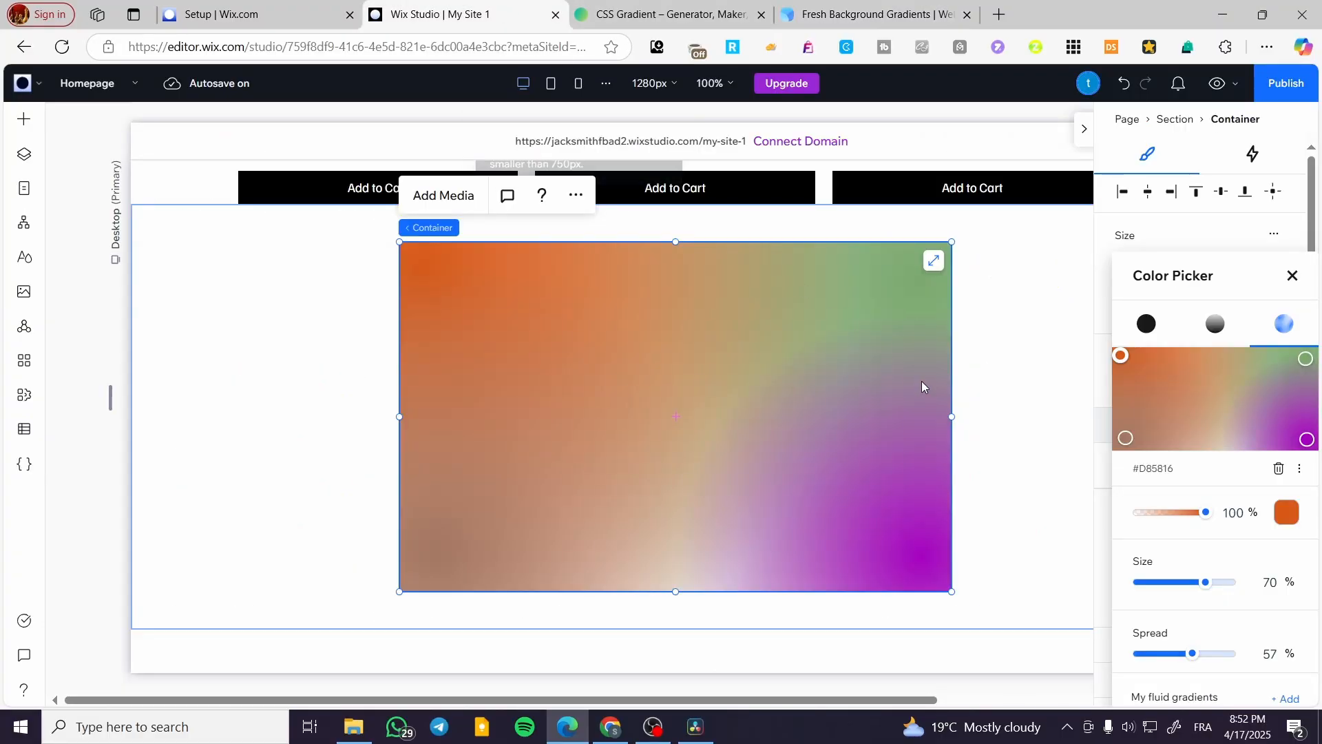
drag(1123, 359, 1167, 353)
click(1296, 363)
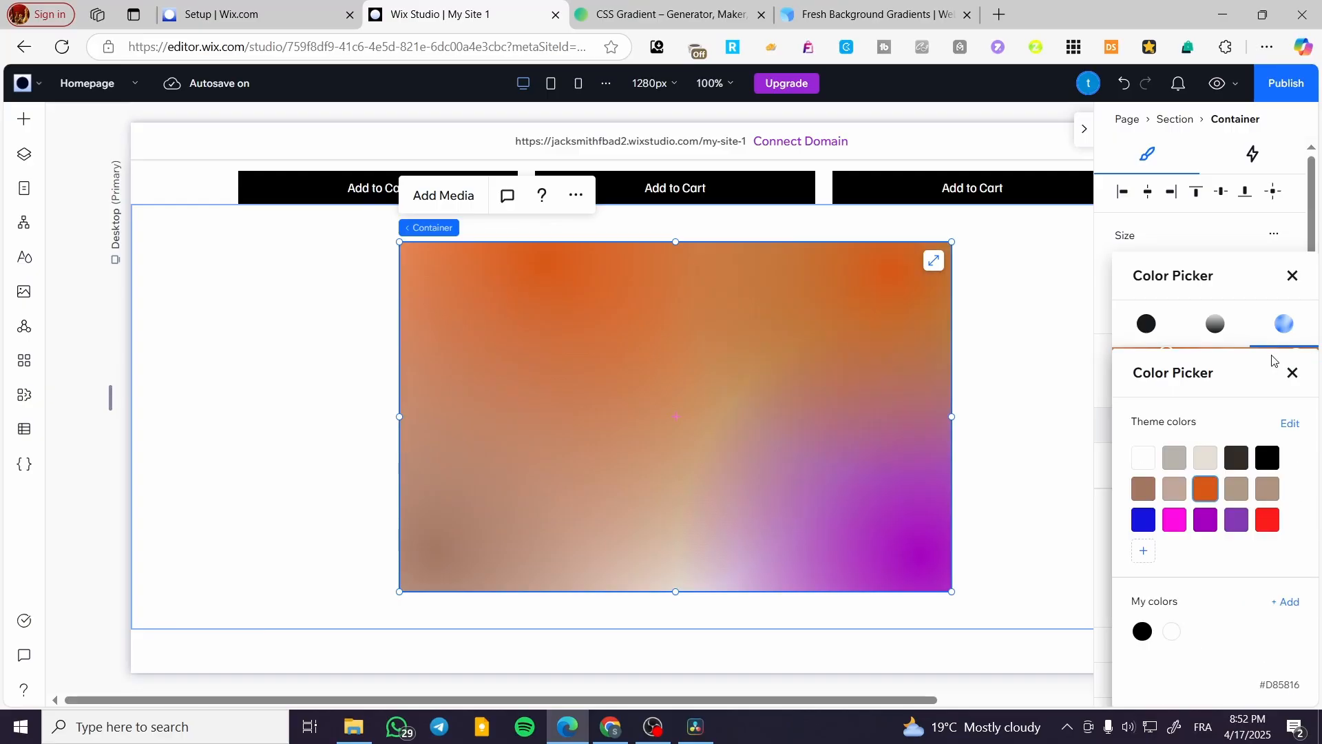
click(1292, 373)
drag(1283, 358, 1213, 359)
drag(1306, 359, 1132, 353)
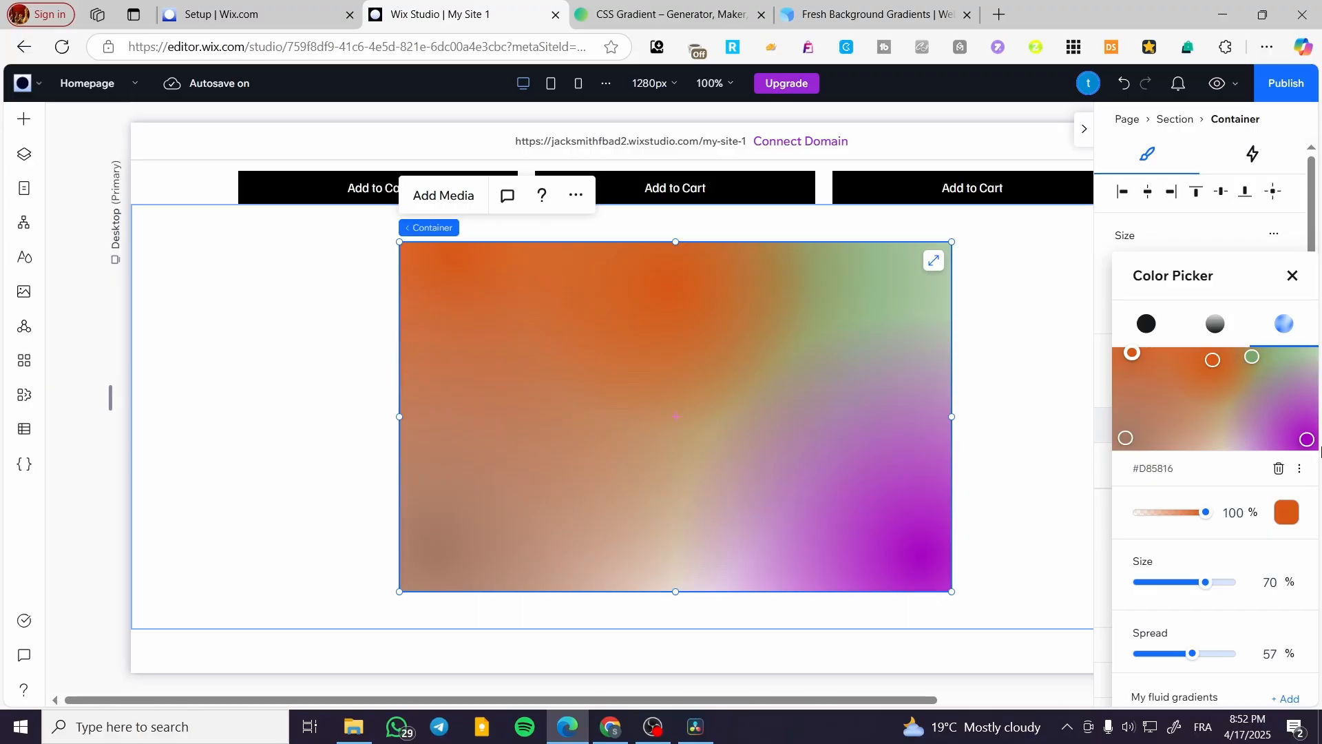
Arrange the purple, brown, green and first orange points near the fluid gradient's corners and move the added orange point to its centre.
mouse_move(1304, 438)
mouse_down()
mouse_move(1285, 432)
mouse_move(1301, 438)
mouse_up()
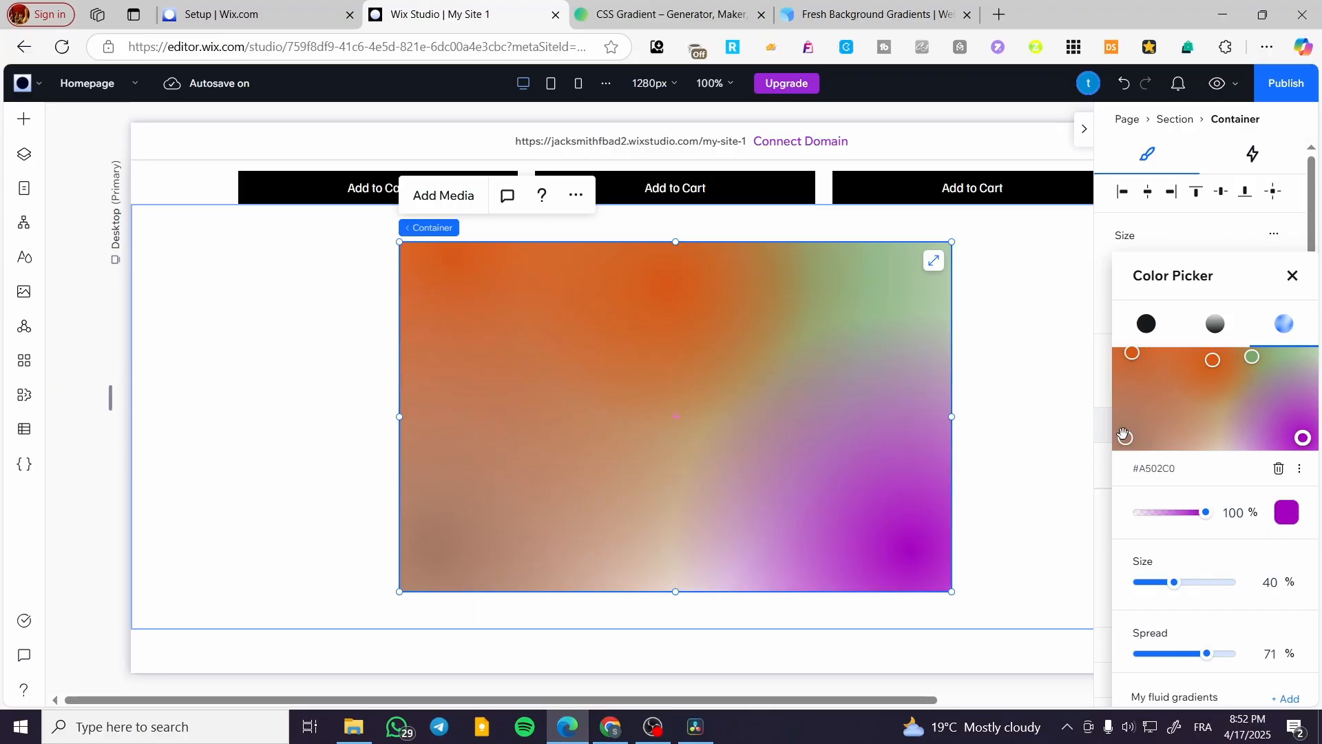
drag(1124, 434, 1135, 434)
drag(1250, 357, 1302, 357)
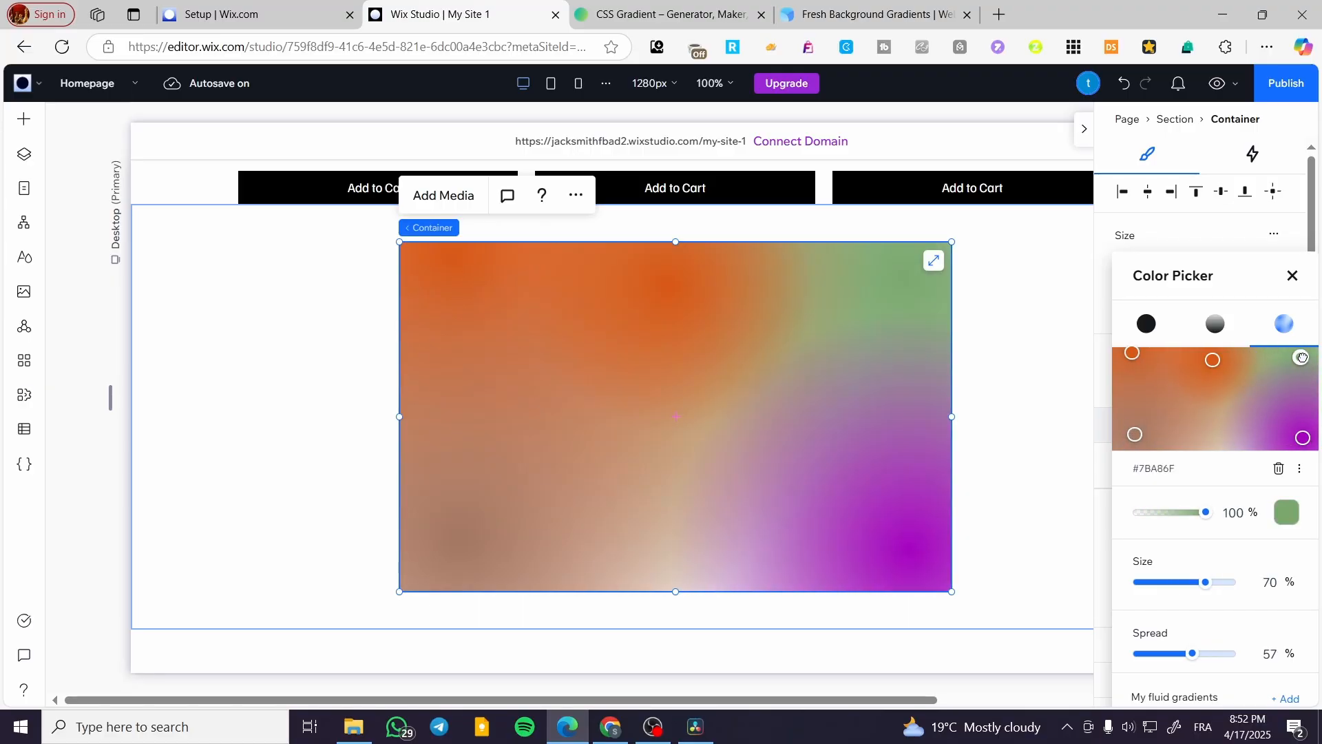
drag(1212, 360, 1218, 404)
click(1128, 357)
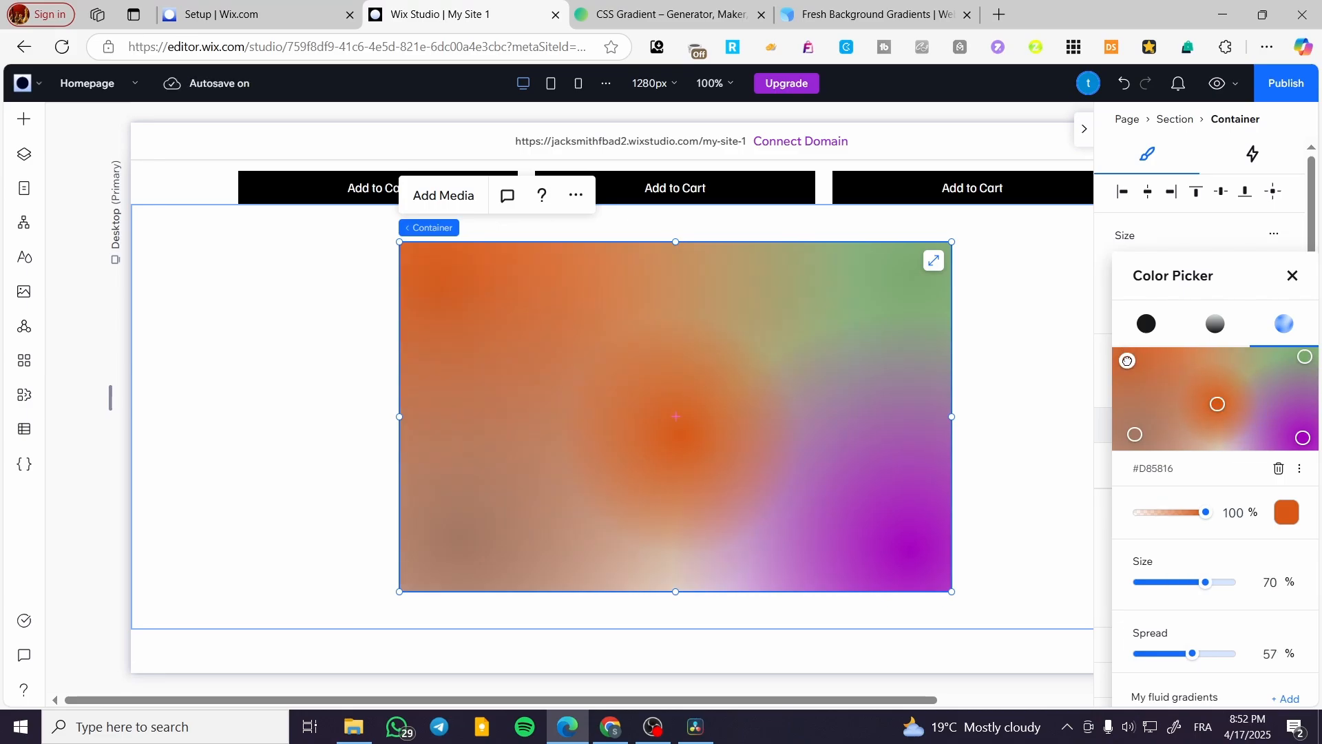
Inspect the colour, size and spread settings of each corner point and the centre point of the container's fluid gradient.
click(1301, 356)
click(1302, 438)
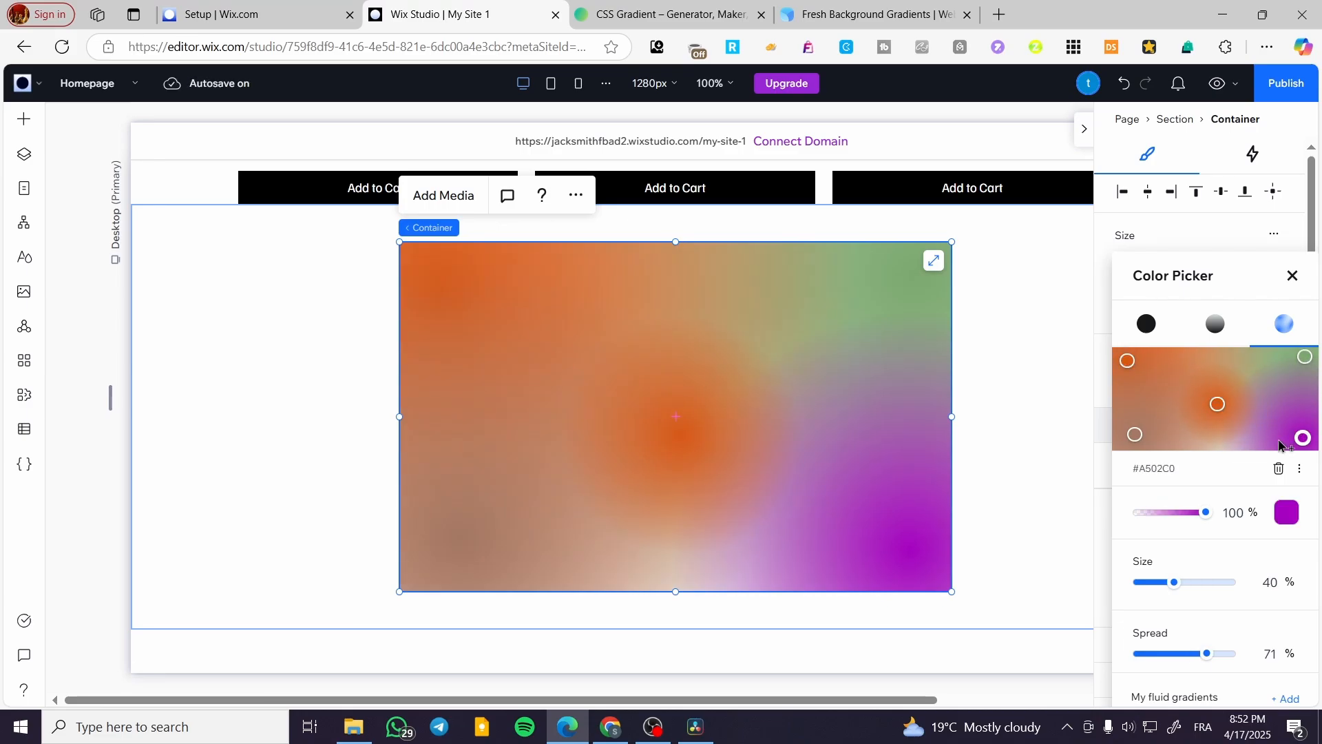
click(1135, 434)
click(1127, 361)
click(1217, 404)
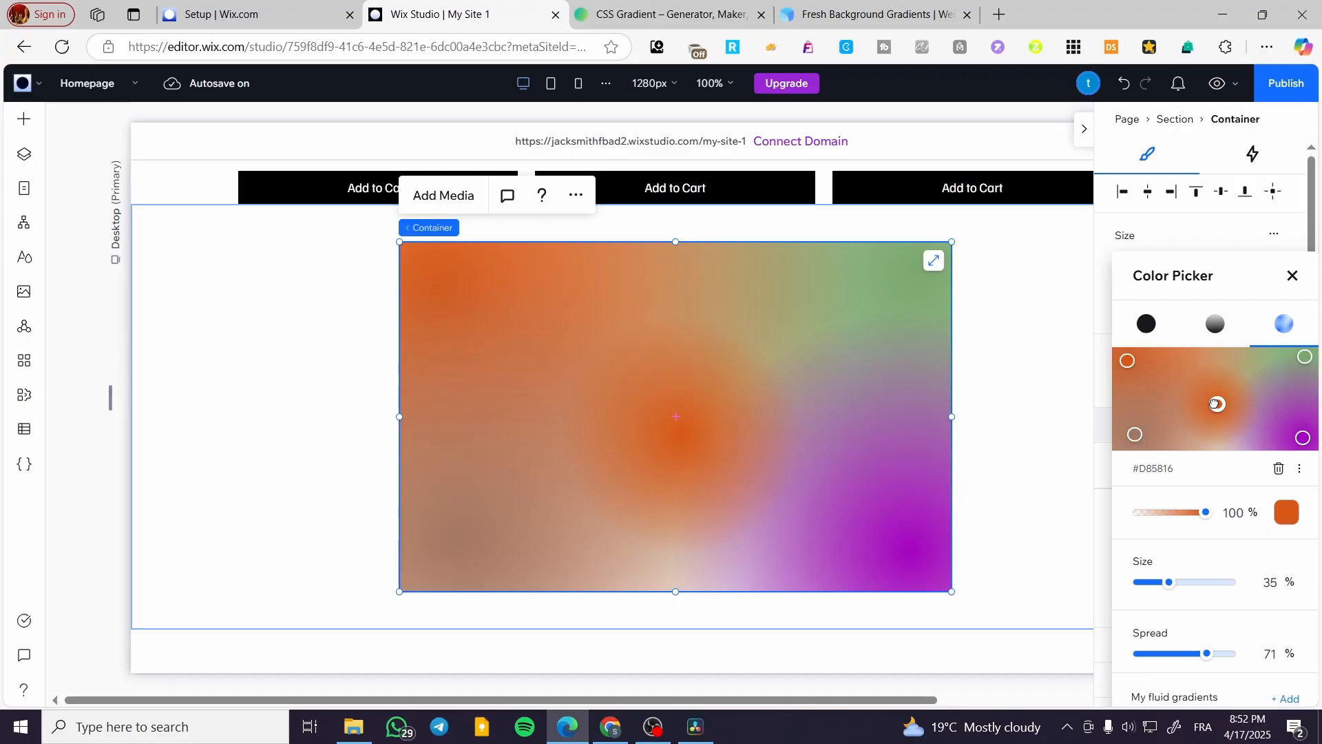
click(1303, 437)
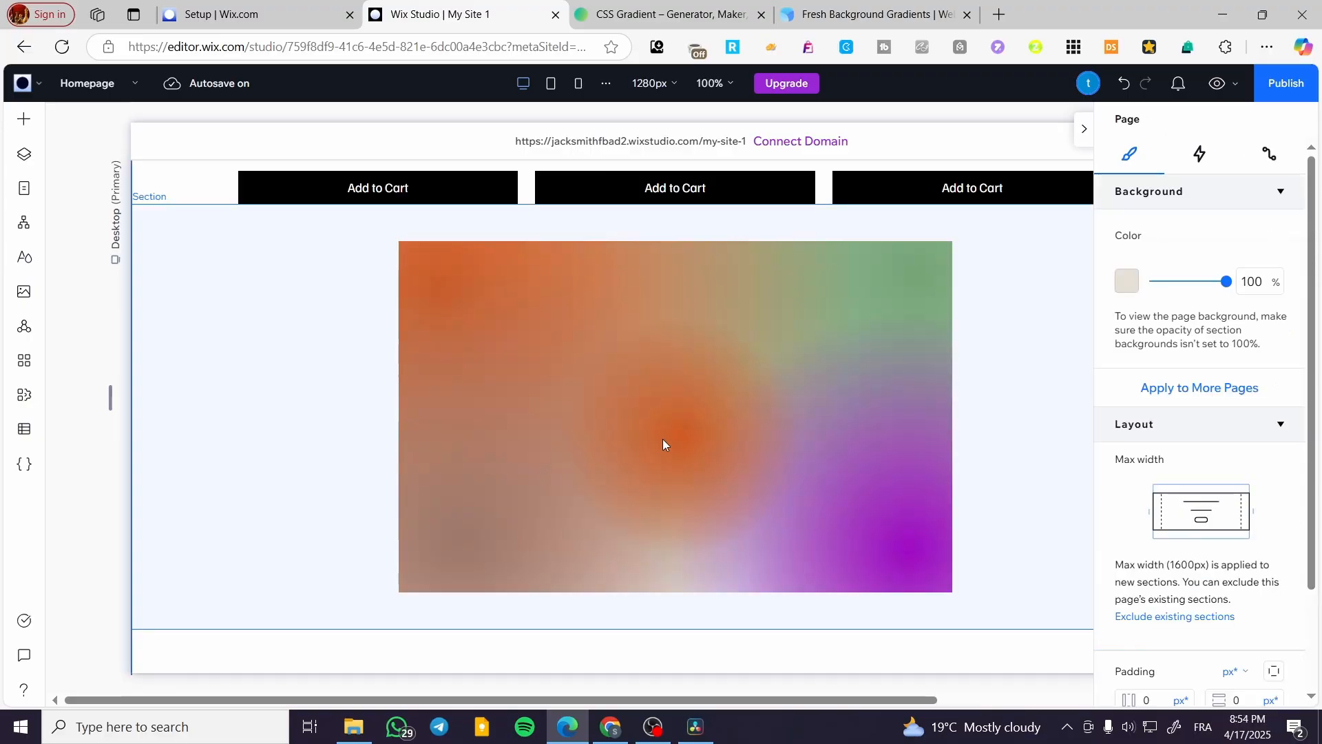
Reopen the container's background gradient, move the centre orange point towards the right edge, and set its size to 58% and spread to 53%.
click(666, 436)
click(735, 328)
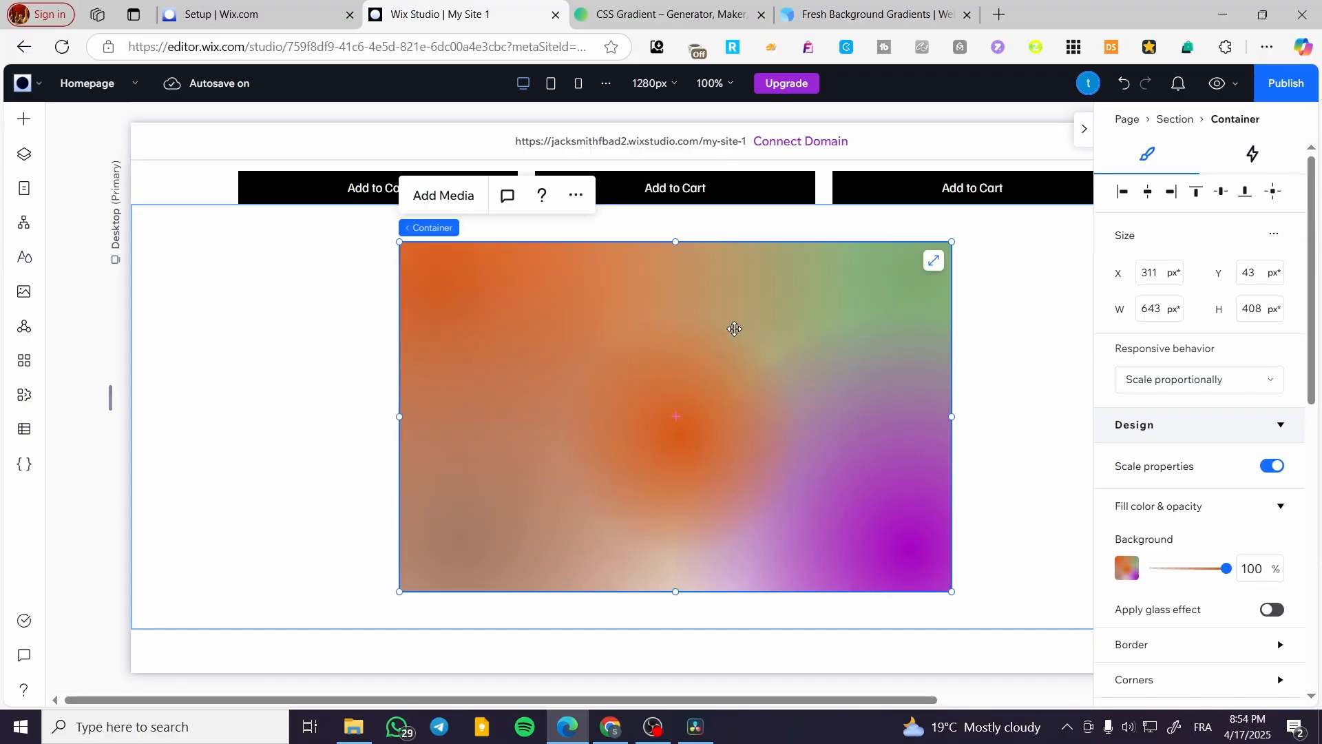
click(1128, 567)
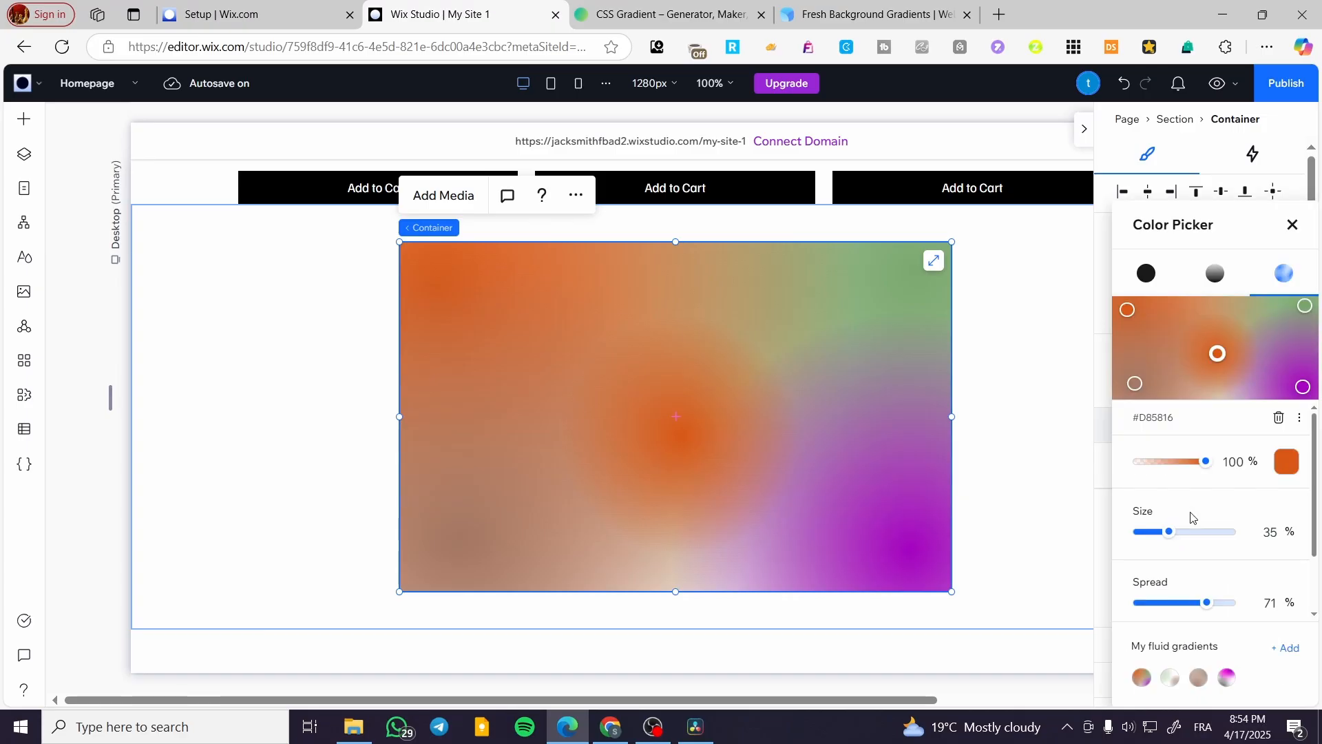
drag(1217, 354, 1281, 346)
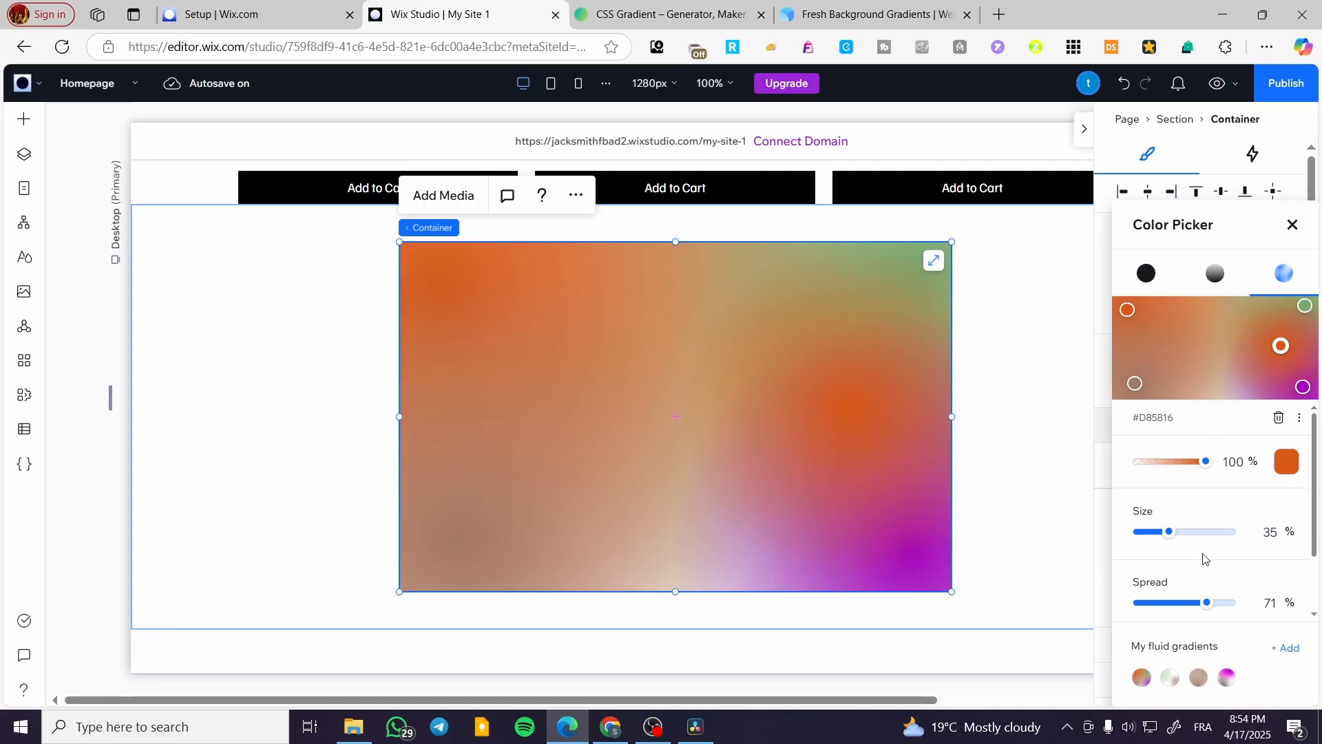
drag(1174, 539, 1194, 544)
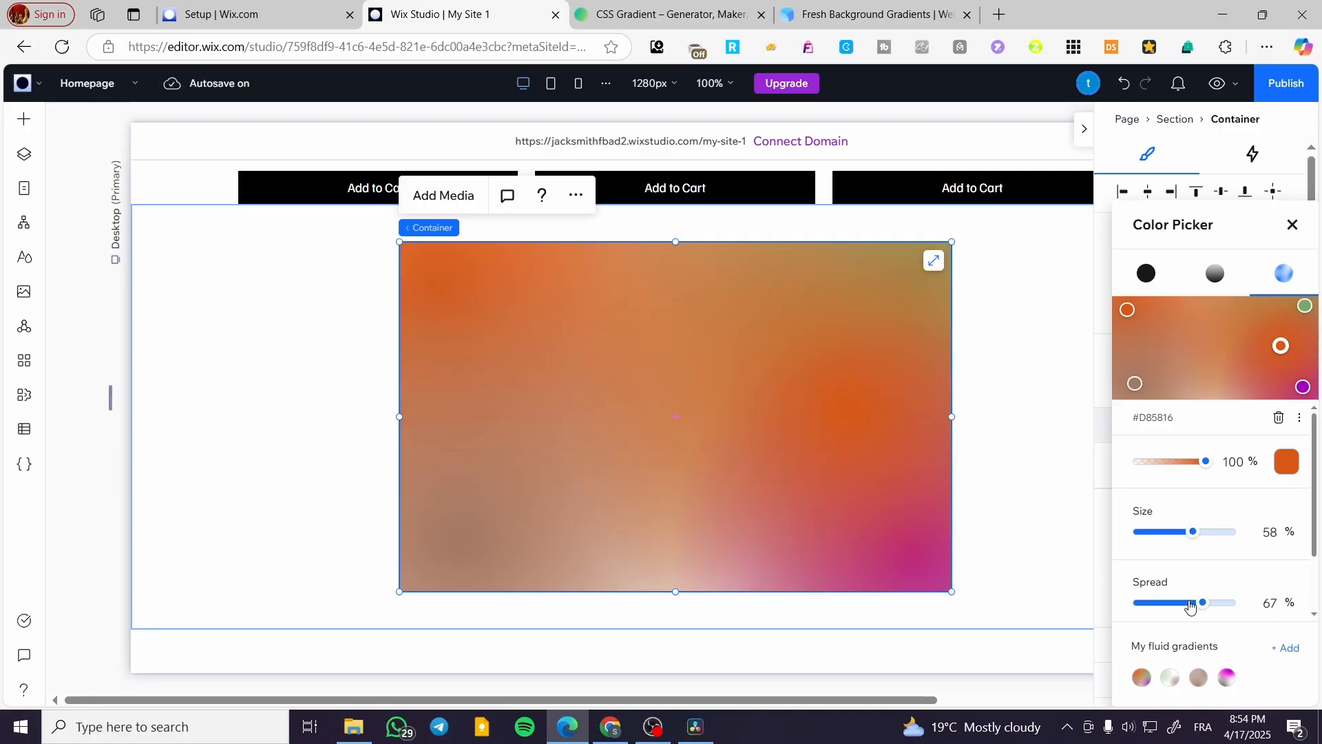
drag(1191, 606, 1188, 607)
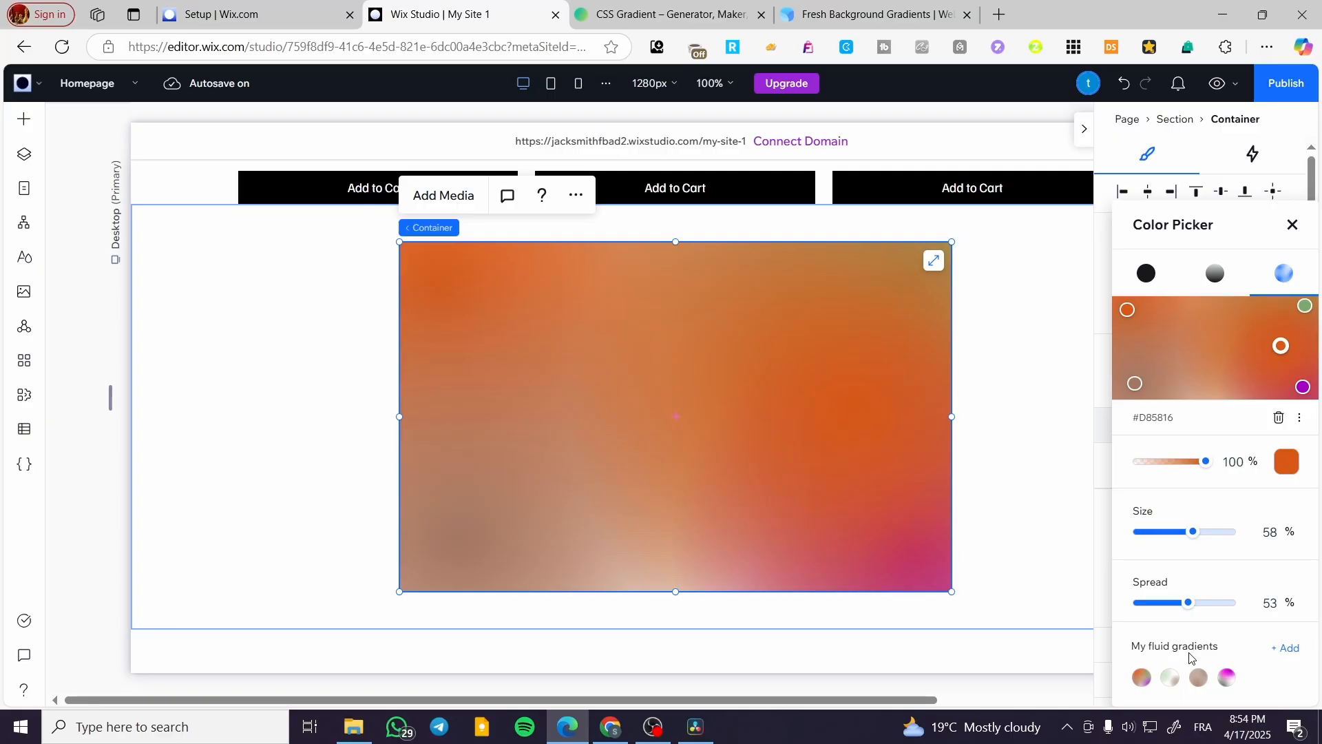
Try the saved fluid gradients on the container, apply the orange, green, brown and purple one, and close the colour settings.
click(1218, 687)
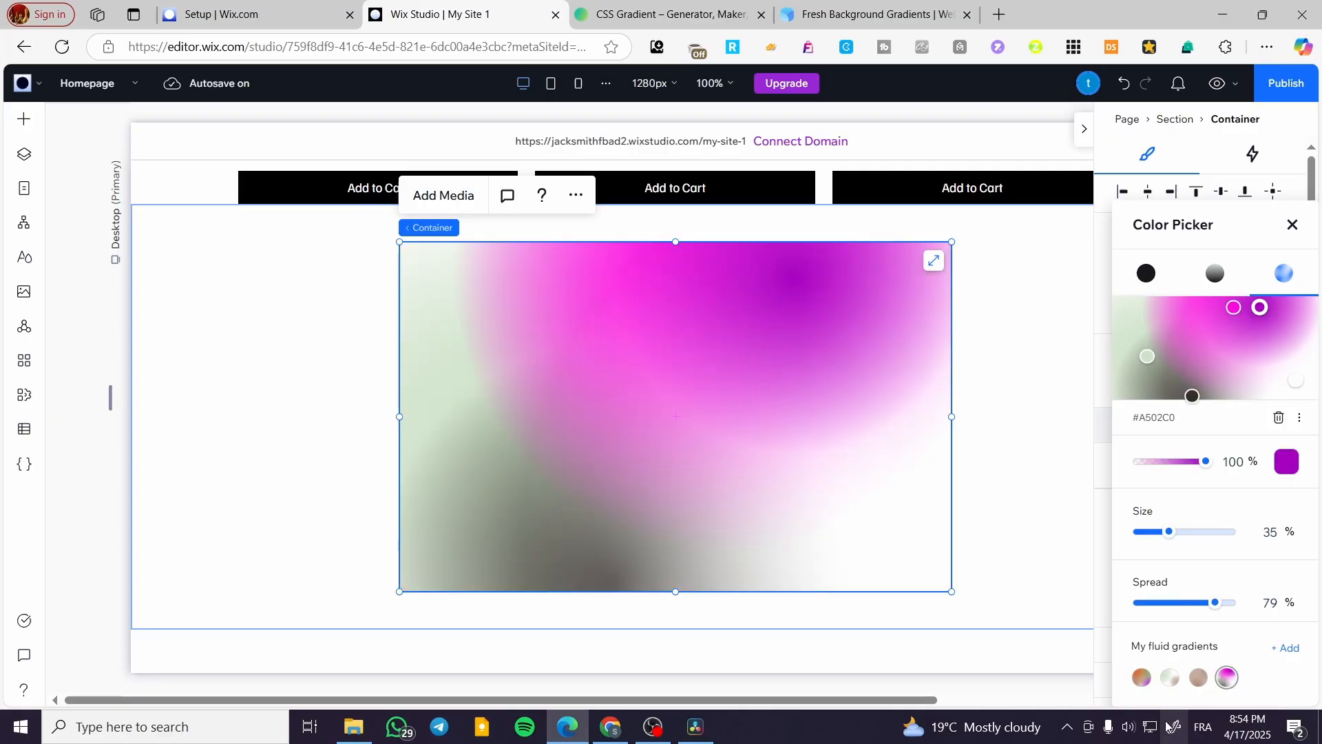
click(1204, 679)
click(1173, 680)
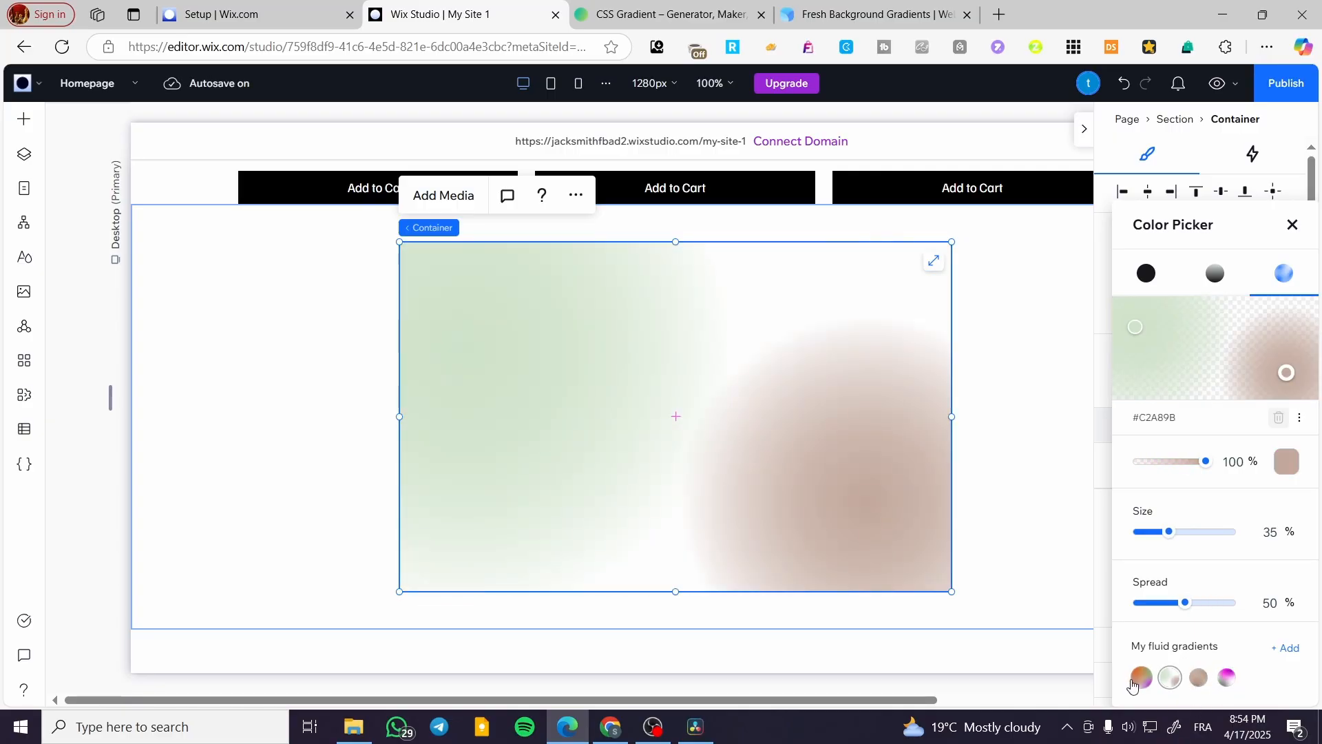
click(1141, 678)
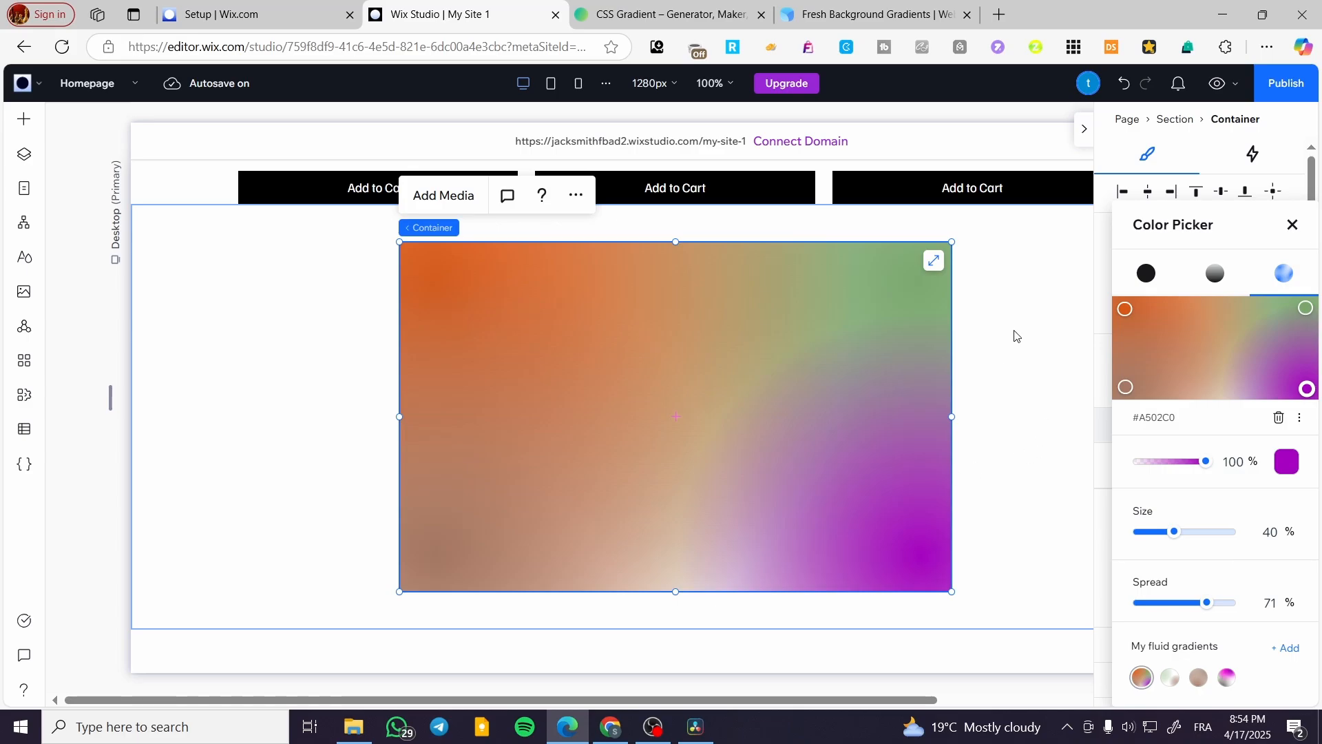
click(1295, 226)
Give the section behind the container a fluid gradient background and bring up its color behind gradient setting.
click(1021, 378)
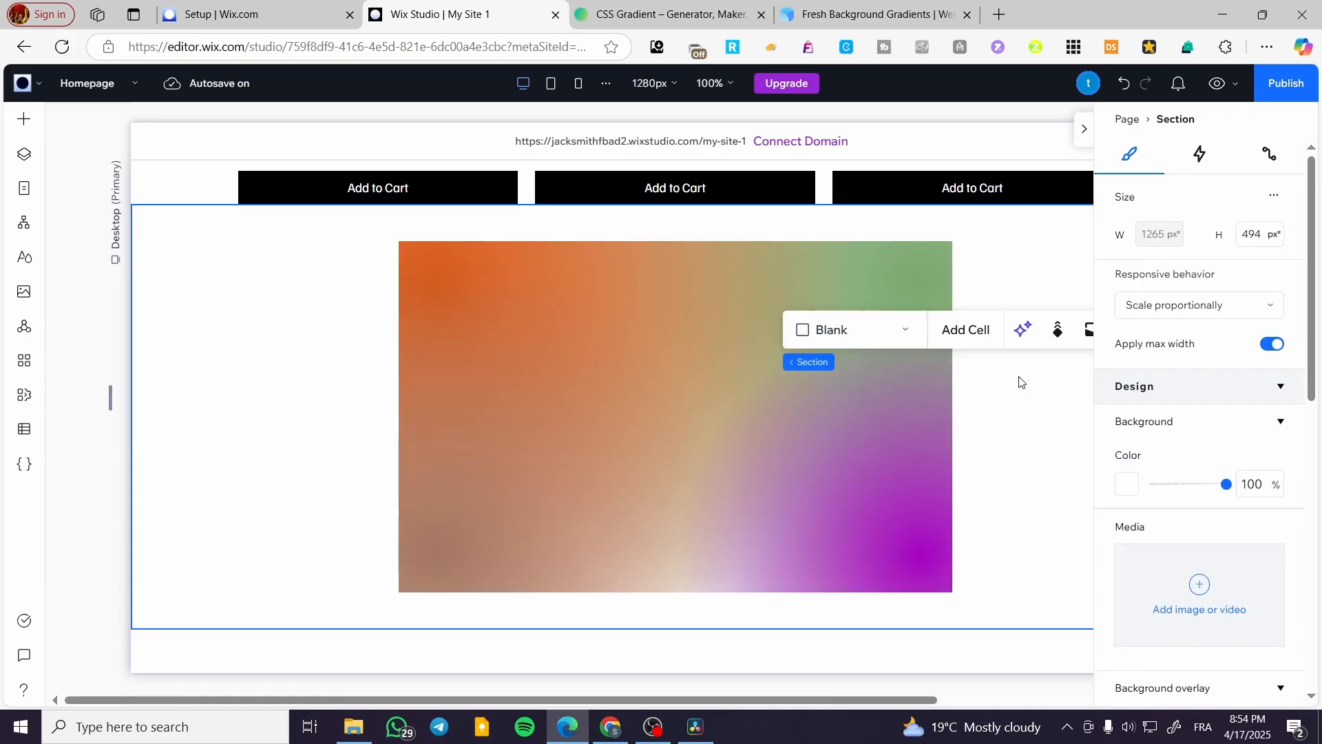
click(1120, 484)
click(1284, 374)
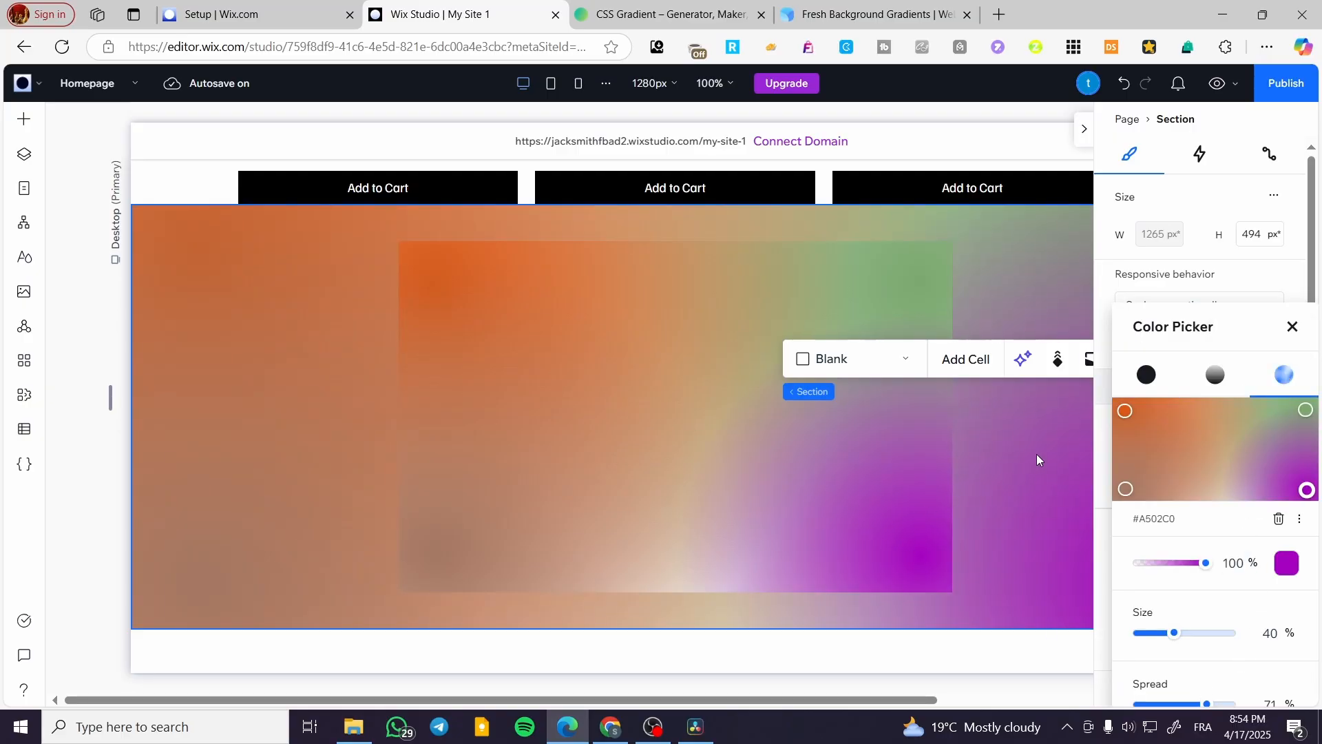
scroll(1316, 603, down, 1)
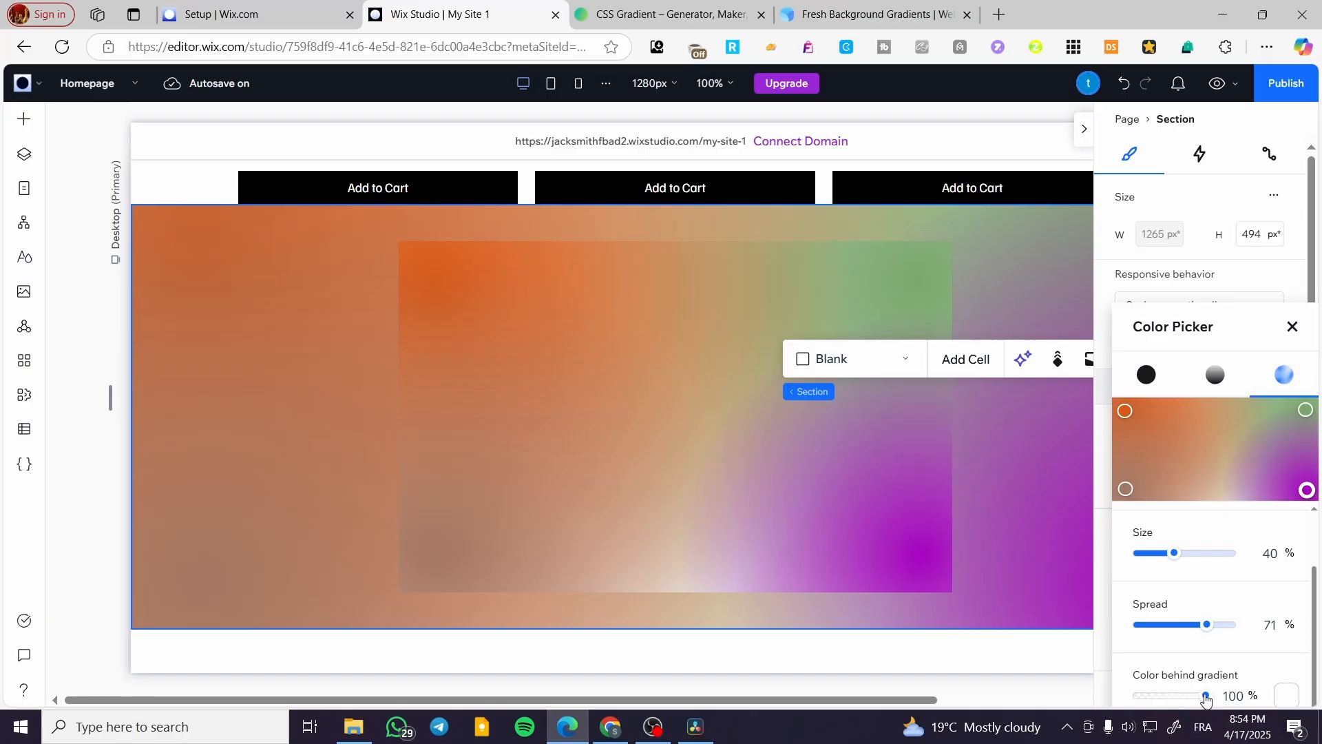
Set the color behind the section's fluid gradient to the magenta theme color, Color 12 (#FF0BE2).
scroll(1181, 654, up, 1)
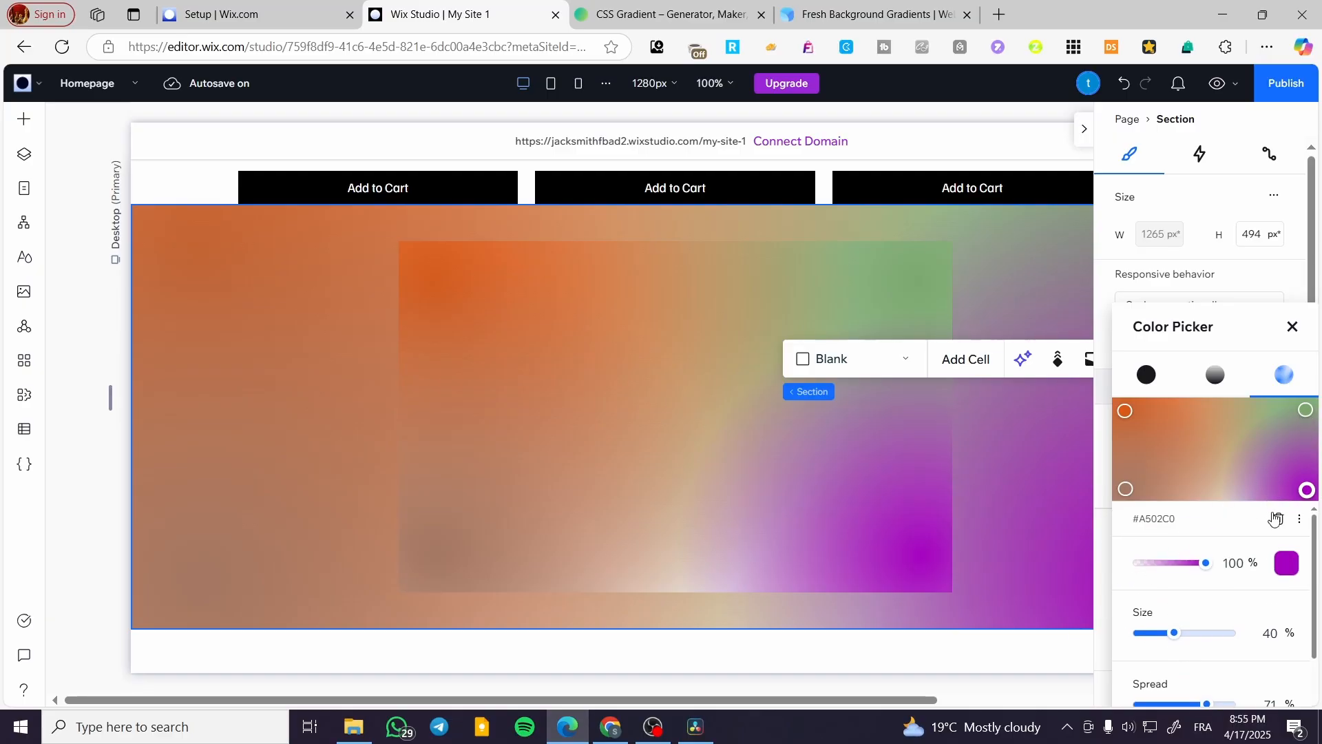
click(1306, 410)
scroll(1264, 522, down, 1)
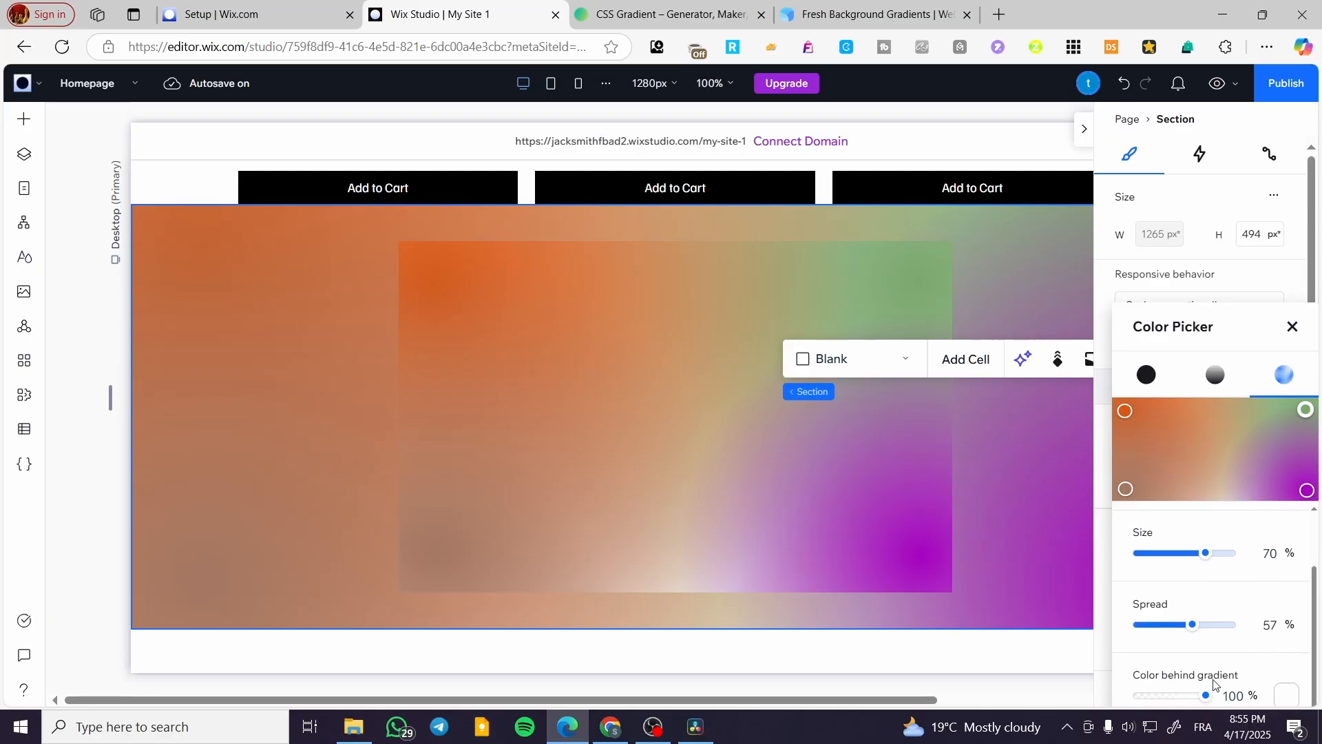
click(1280, 699)
click(1179, 527)
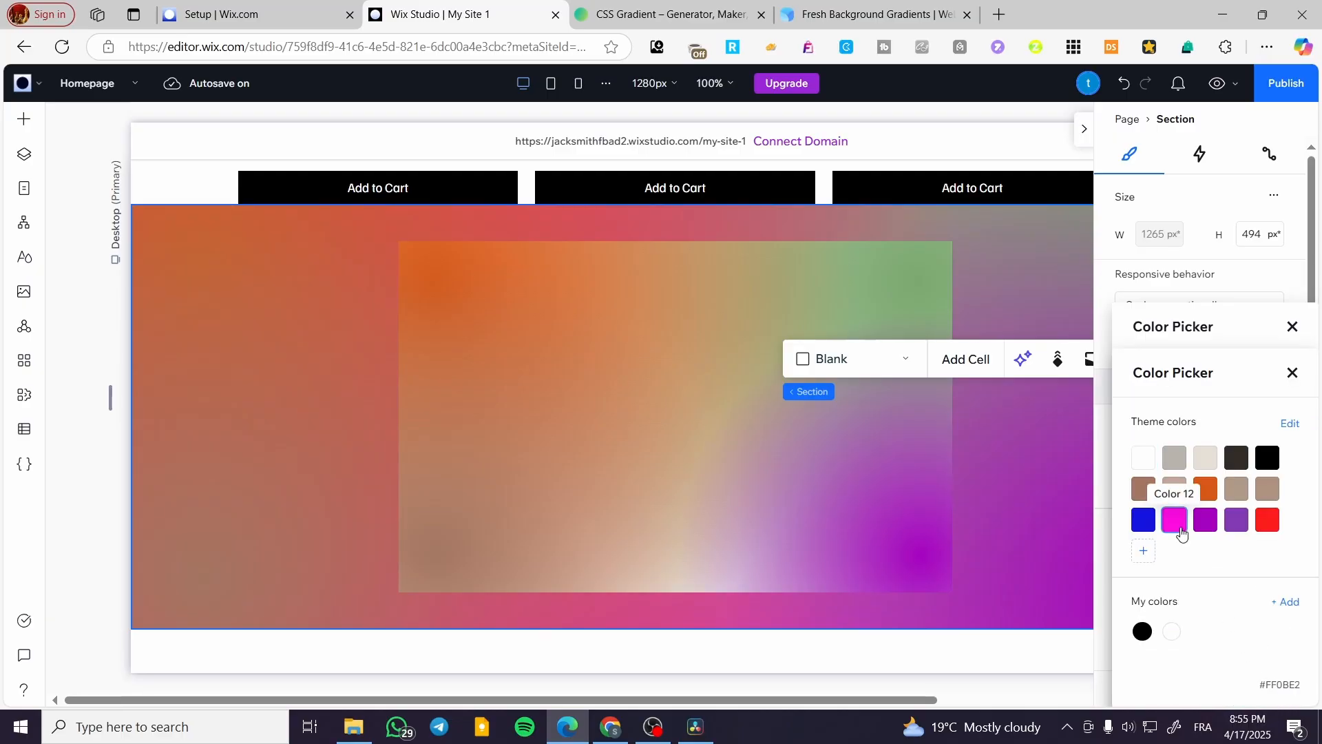
Close the colour settings, shift the gradient container to the right within the section, and delete it.
click(649, 380)
click(646, 375)
click(647, 373)
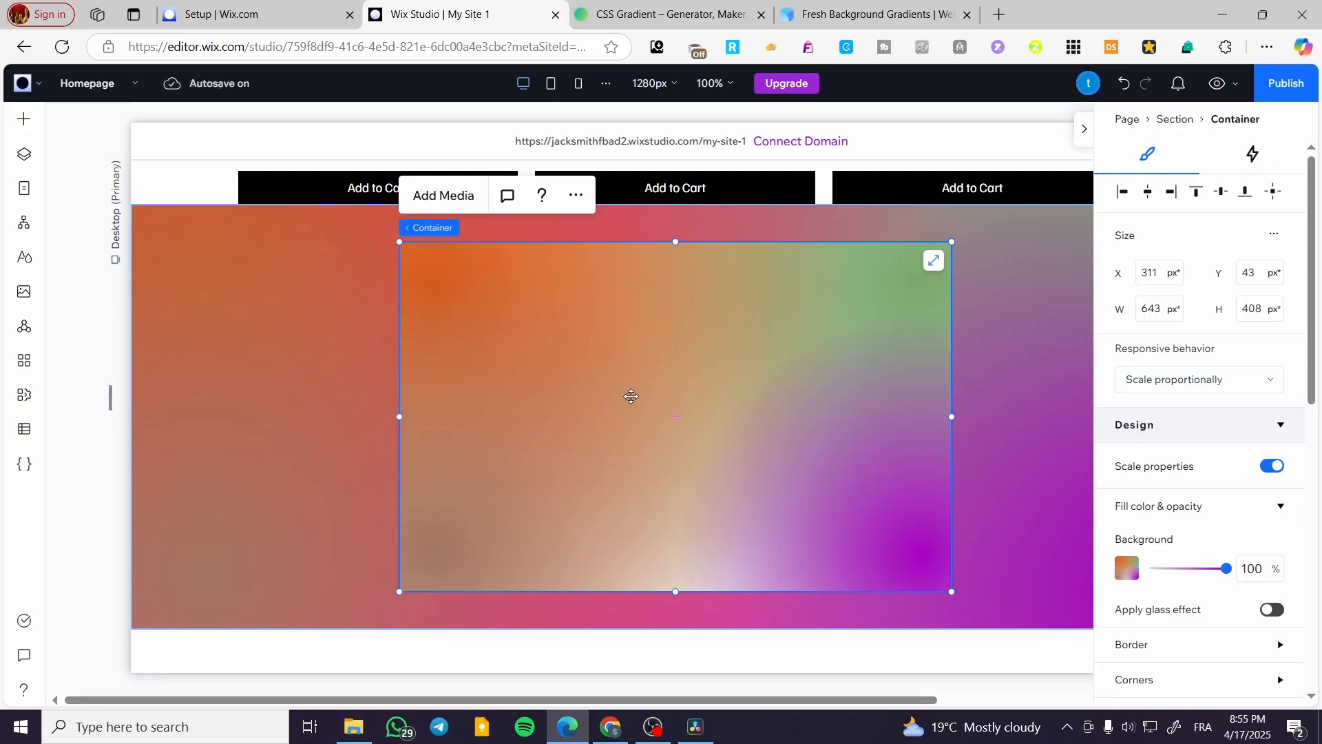
drag(419, 375, 778, 417)
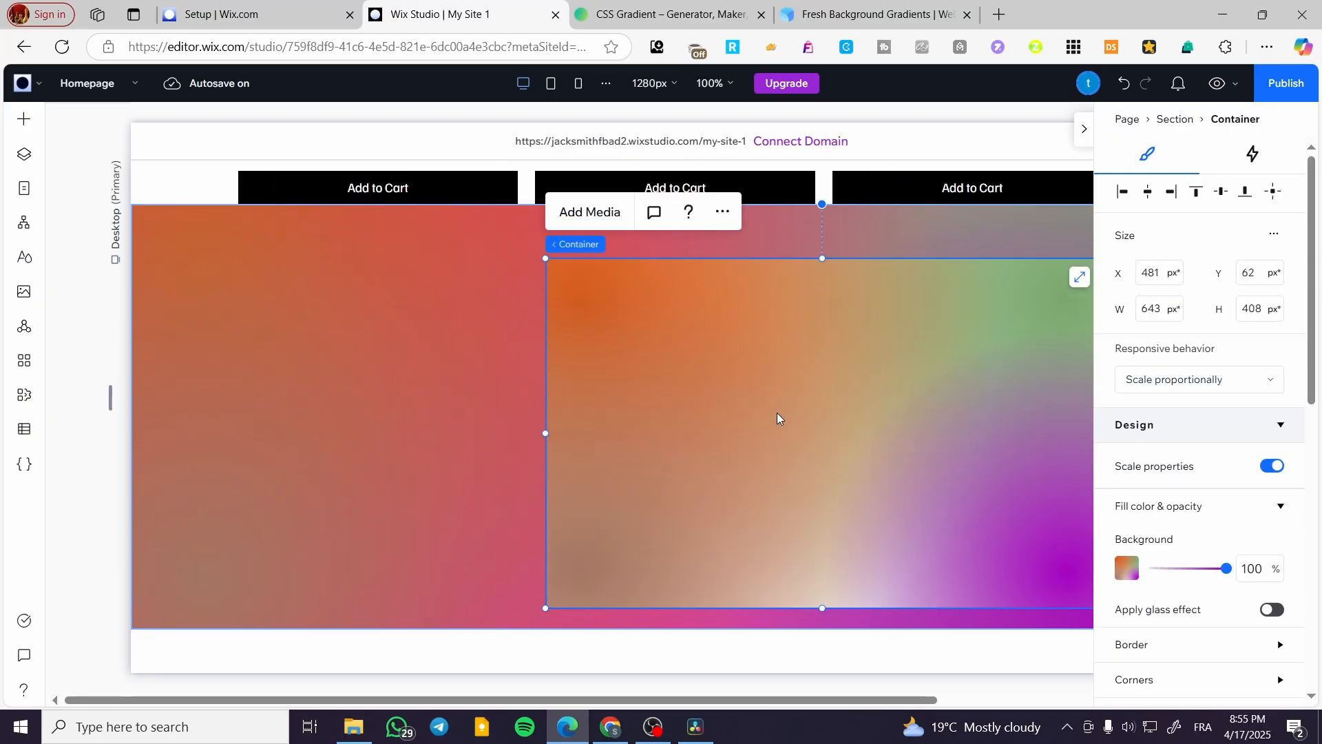
key(Delete)
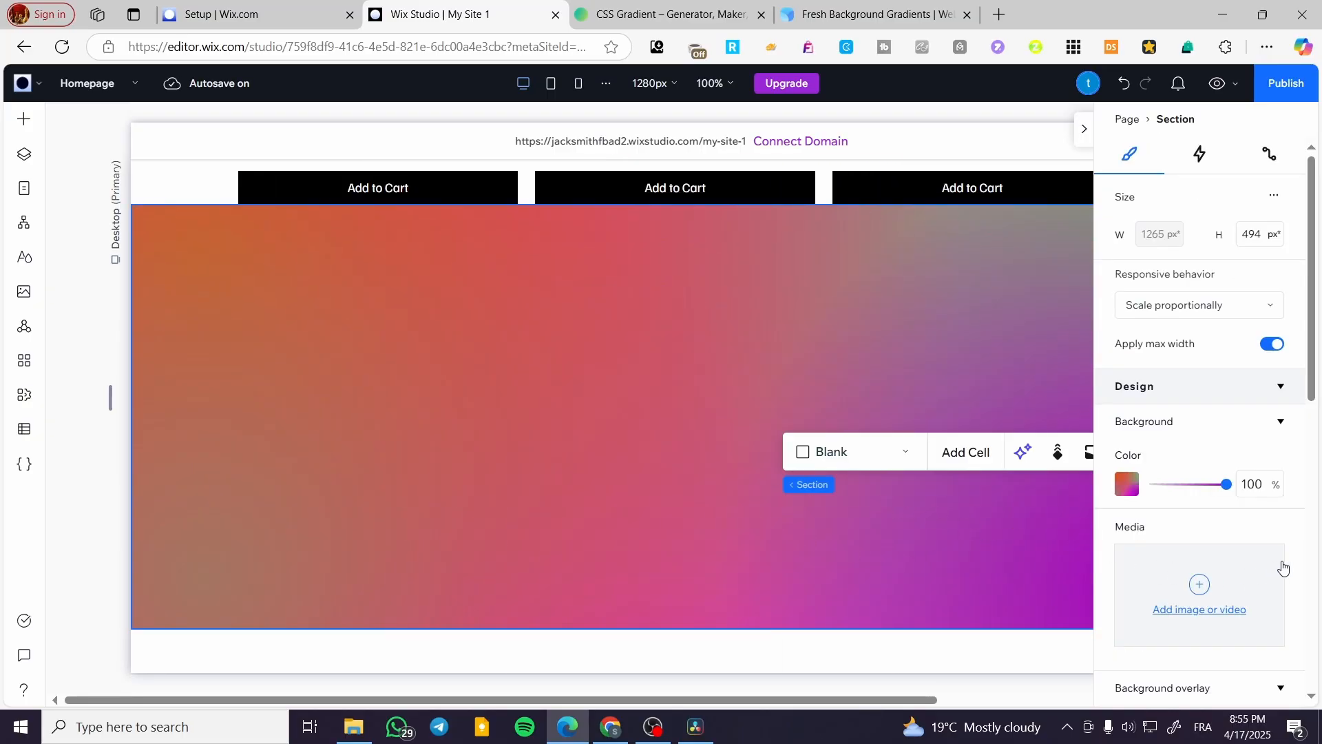
Reopen the section's background colour and try the saved fluid gradients on it, including the beige and brown one.
click(1126, 487)
scroll(1157, 530, down, 2)
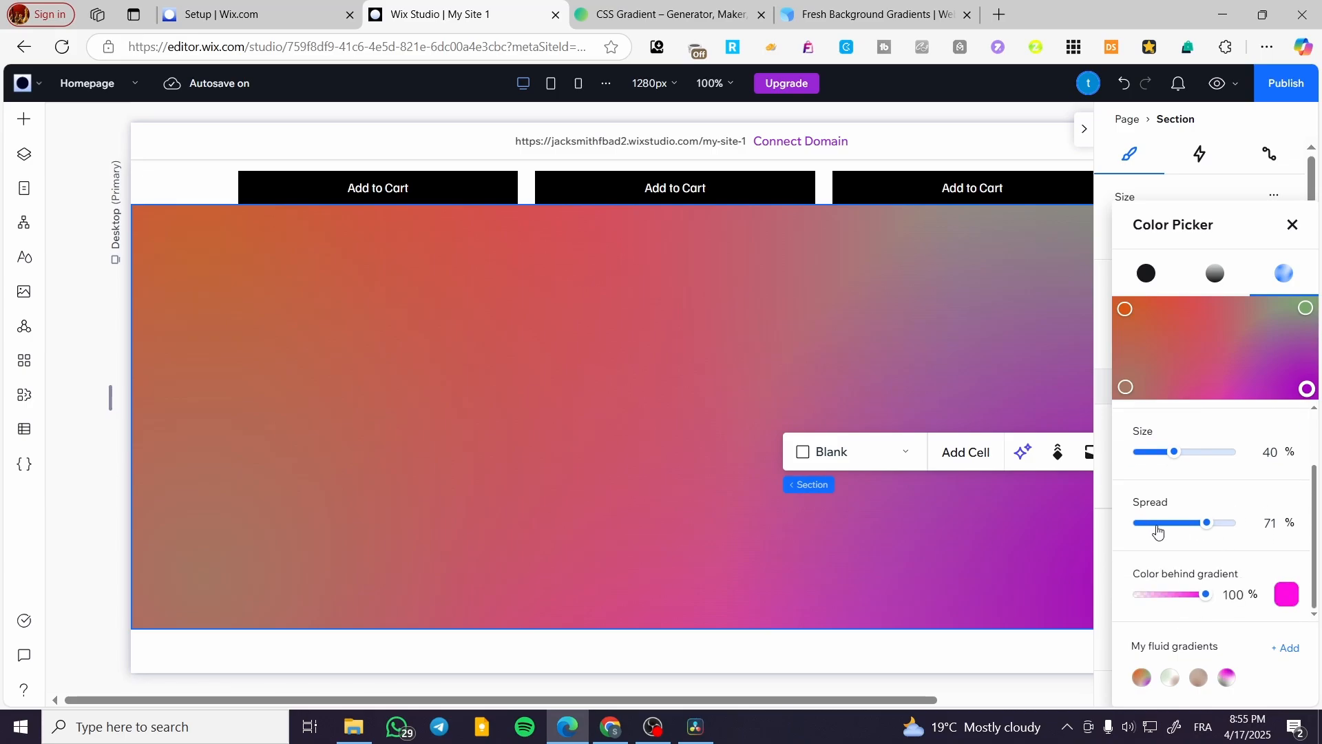
click(1170, 678)
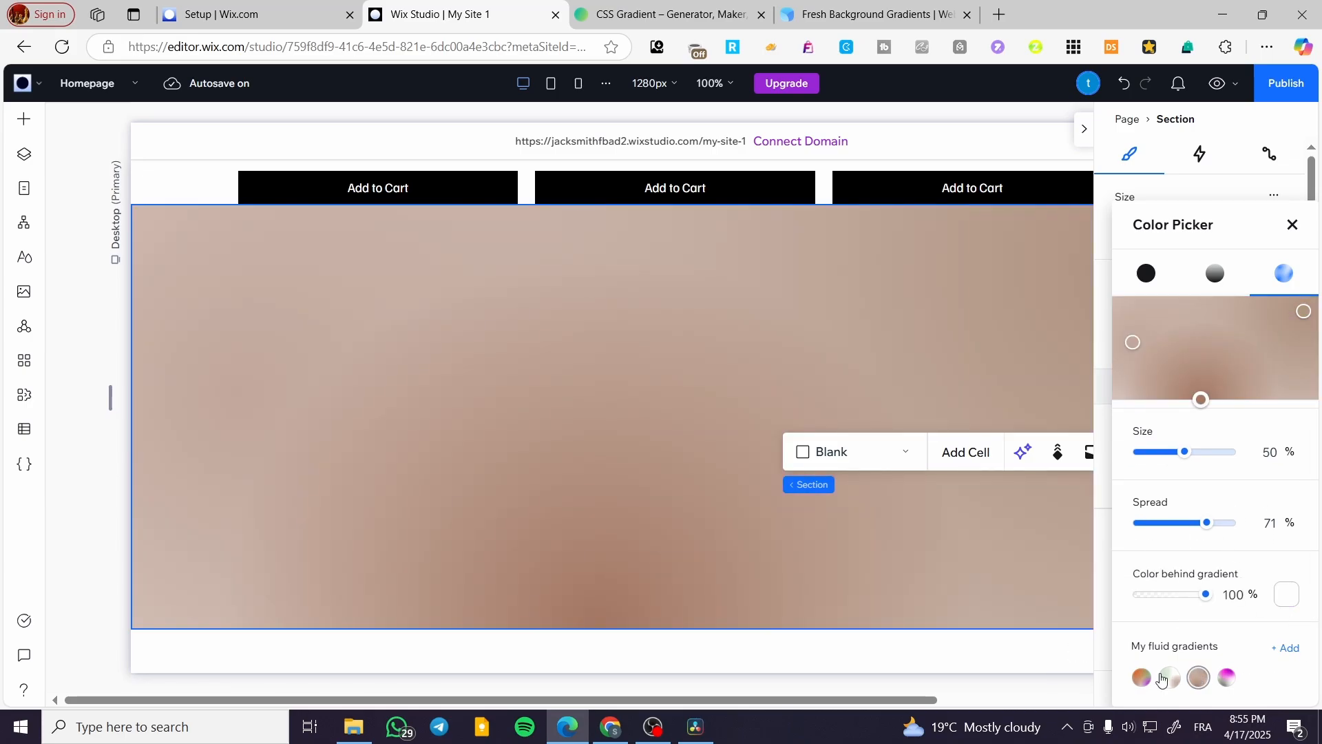